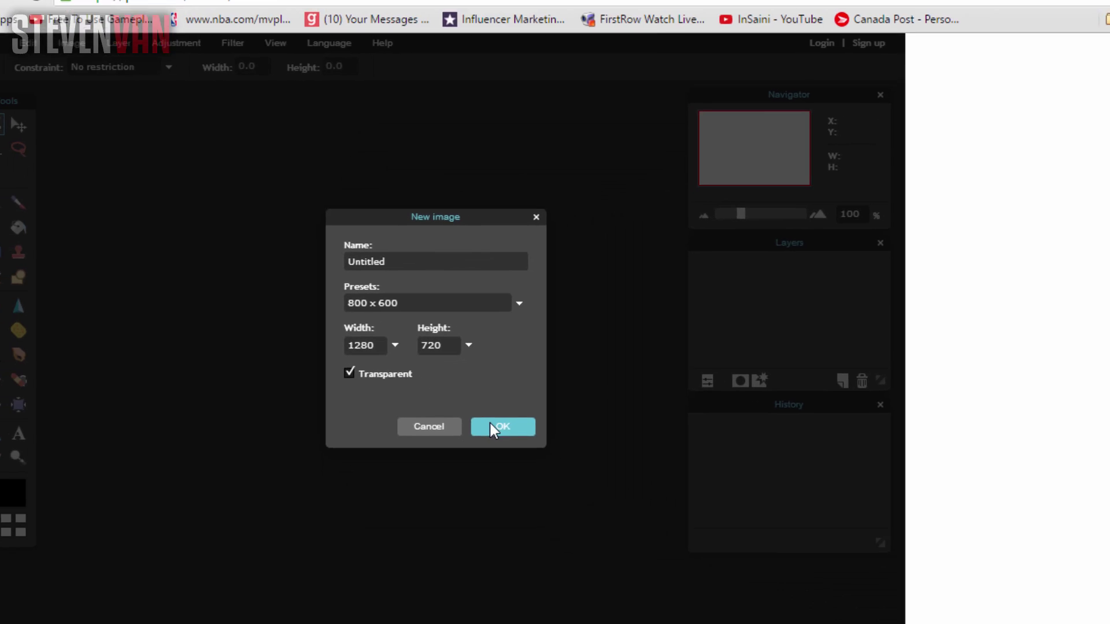
Create the new transparent image at 1280 x 720 pixels.
{"action": "left_click", "coordinate": [686, 488]}
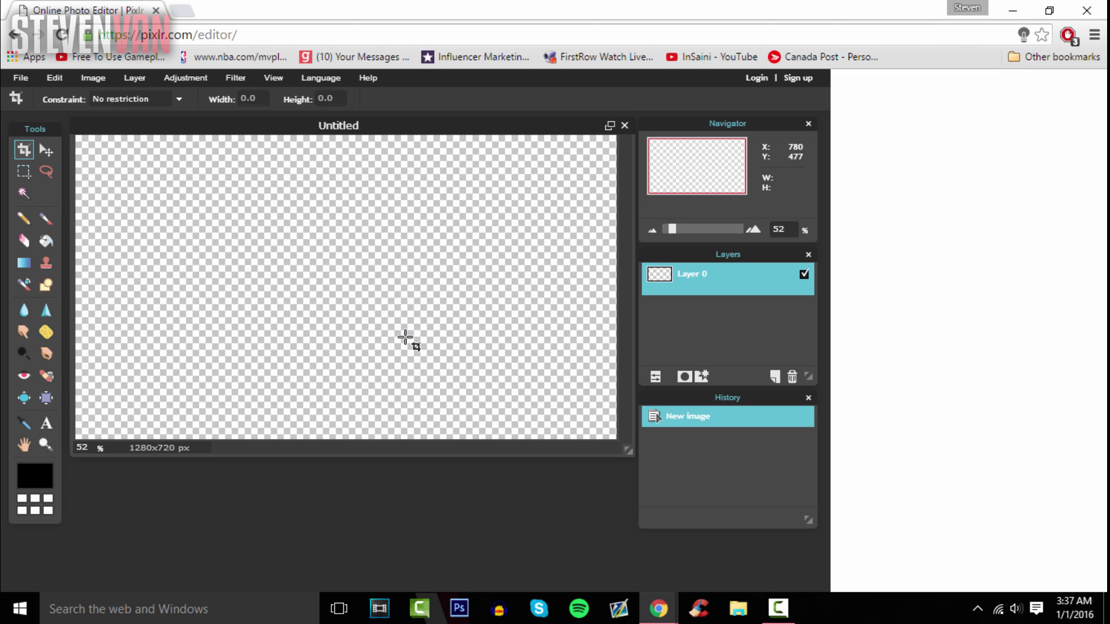
Search Google for "red grunge wallpaper" in a new browser tab and show the image results.
{"action": "key", "text": "ctrl+t"}
{"action": "type", "text": "red gr"}
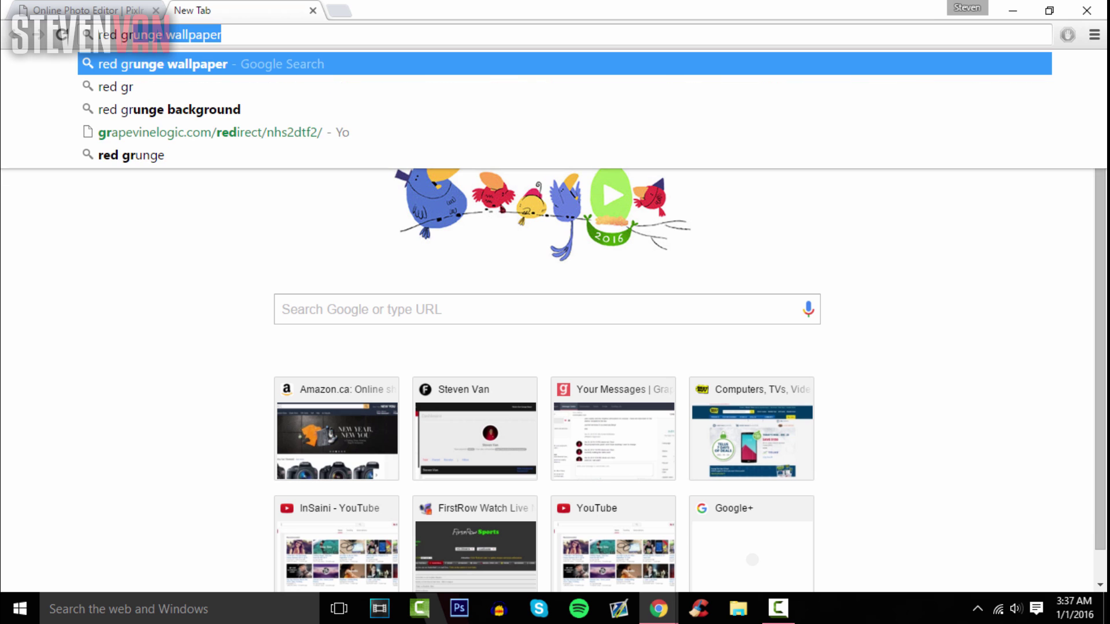
{"action": "key", "text": "BackSpace"}
{"action": "key", "text": "Down"}
{"action": "key", "text": "Return"}
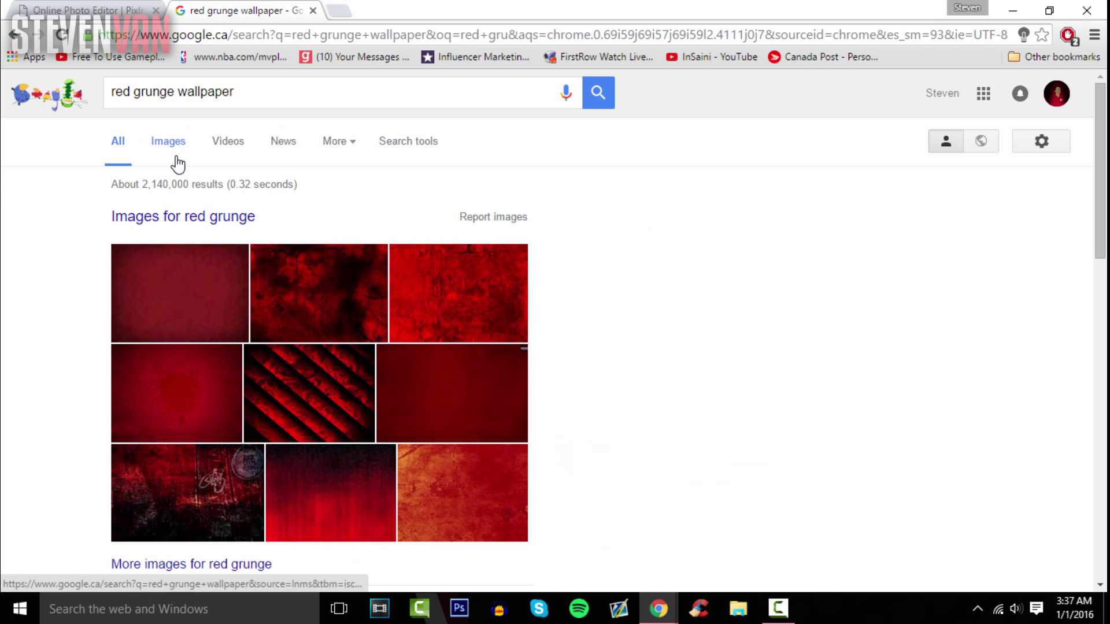
{"action": "left_click", "coordinate": [175, 162]}
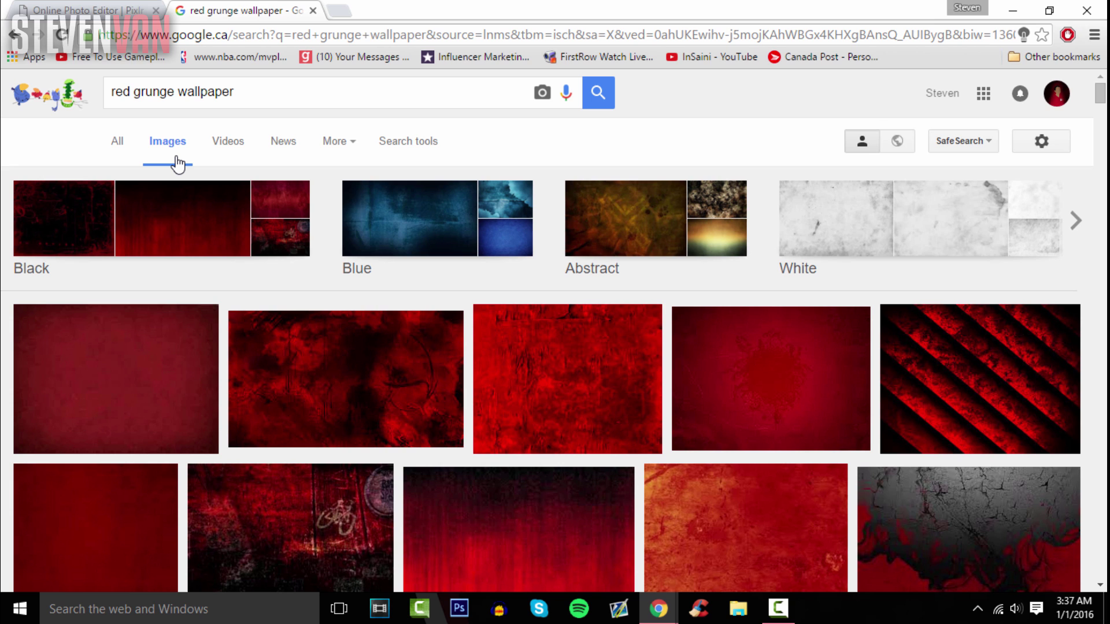
Download the Red Diagonal Grunge Backdrop image from the search results.
{"action": "left_click", "coordinate": [1059, 371]}
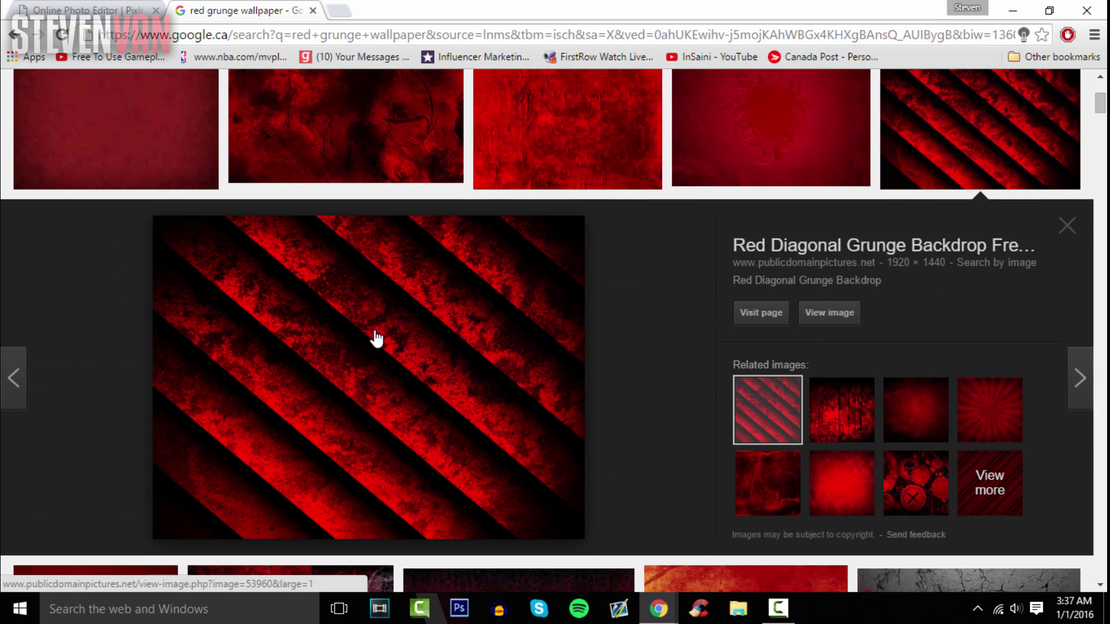
{"action": "right_click", "coordinate": [375, 331]}
{"action": "left_click", "coordinate": [460, 463]}
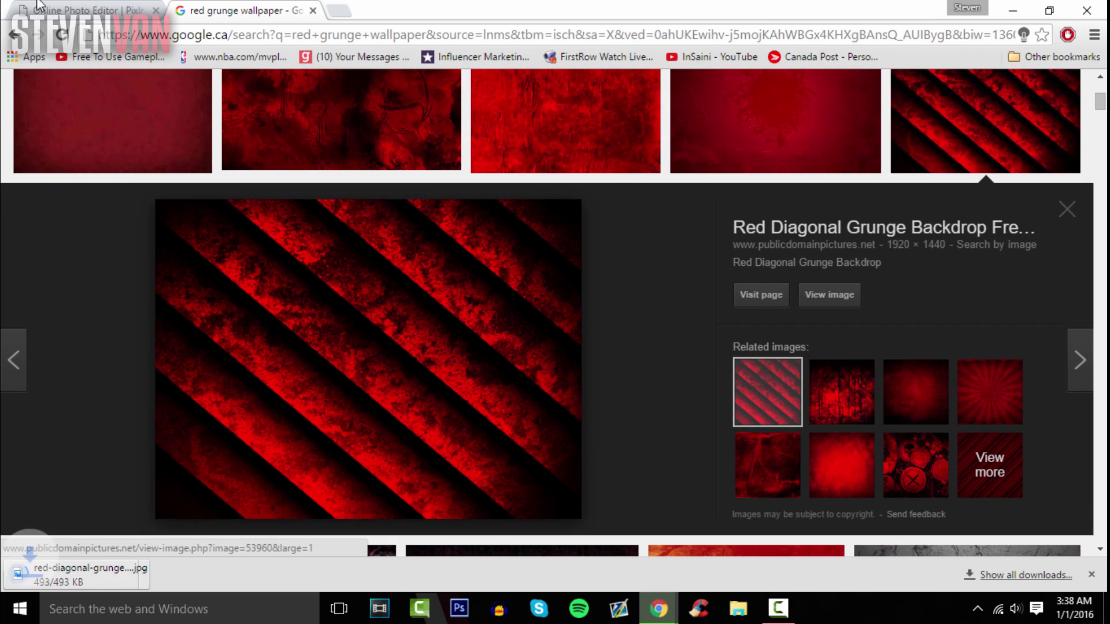
Switch back to the Pixlr editor and open the downloaded red-diagonal-grunge backdrop image.
{"action": "left_click", "coordinate": [87, 10]}
{"action": "left_click", "coordinate": [29, 76]}
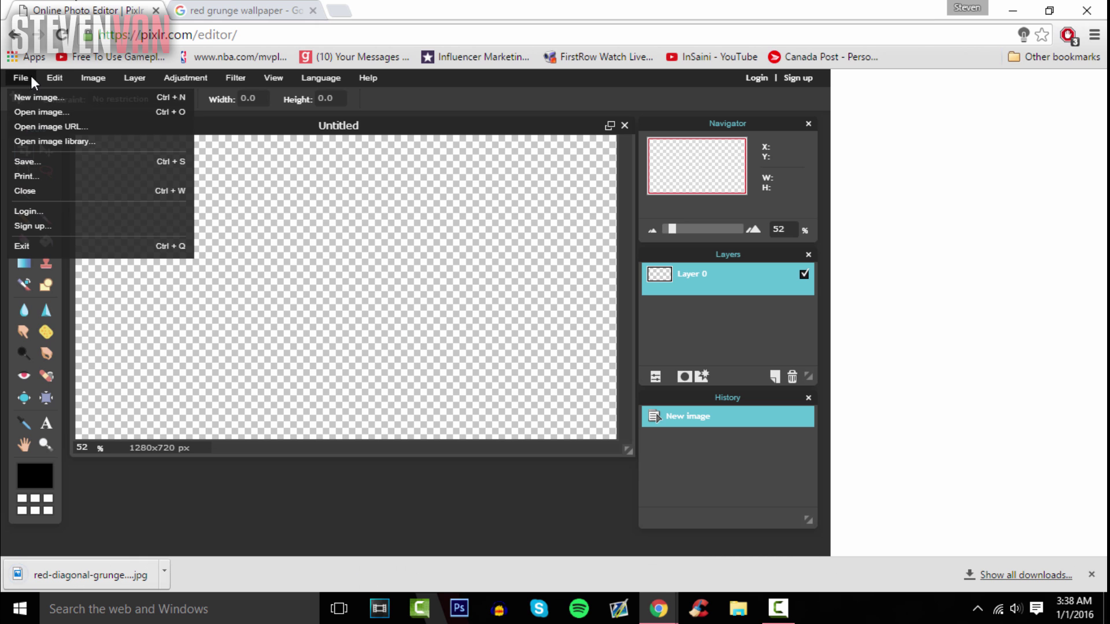
{"action": "left_click", "coordinate": [33, 111]}
{"action": "double_click", "coordinate": [641, 208]}
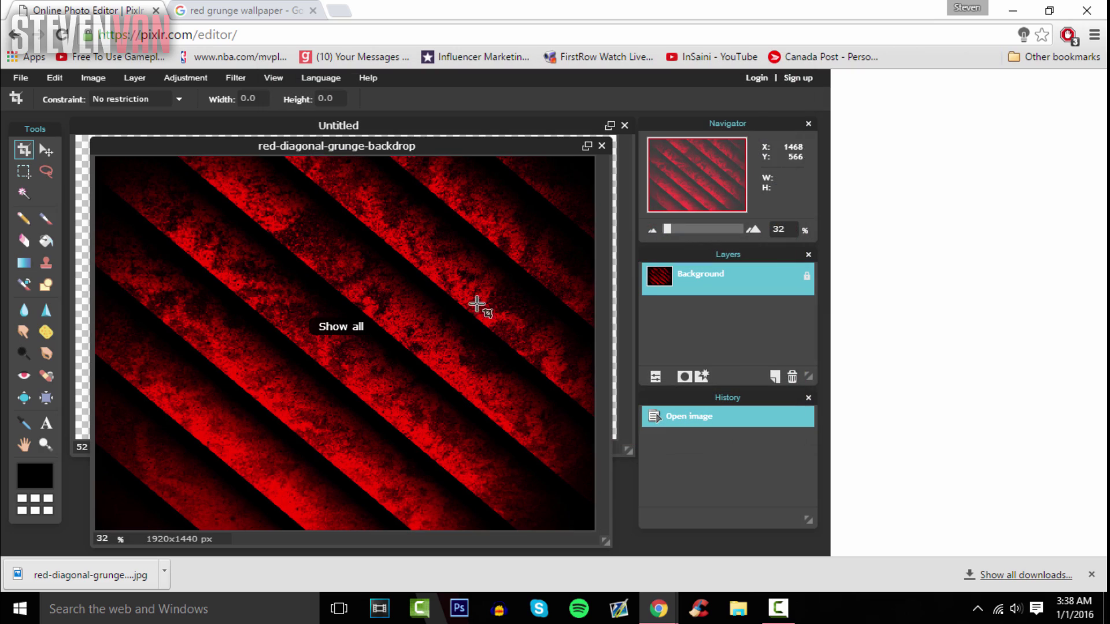
Activate the Move tool and check the backdrop's image size in pixels without changing it.
{"action": "left_click", "coordinate": [57, 148]}
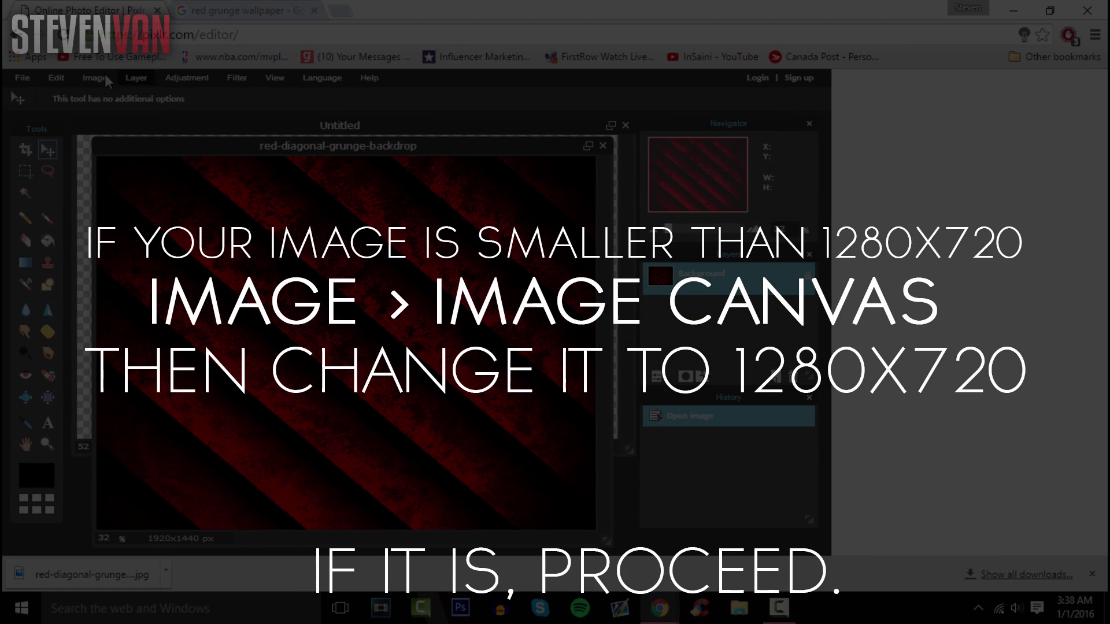
{"action": "left_click", "coordinate": [94, 78]}
{"action": "left_click", "coordinate": [107, 112]}
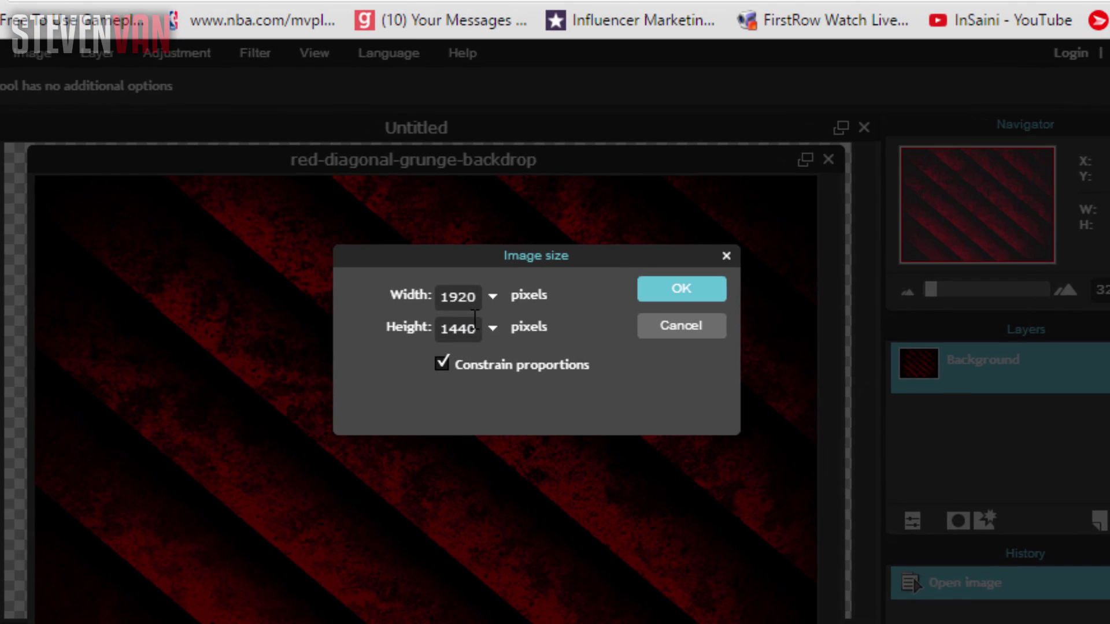
{"action": "left_click", "coordinate": [658, 328]}
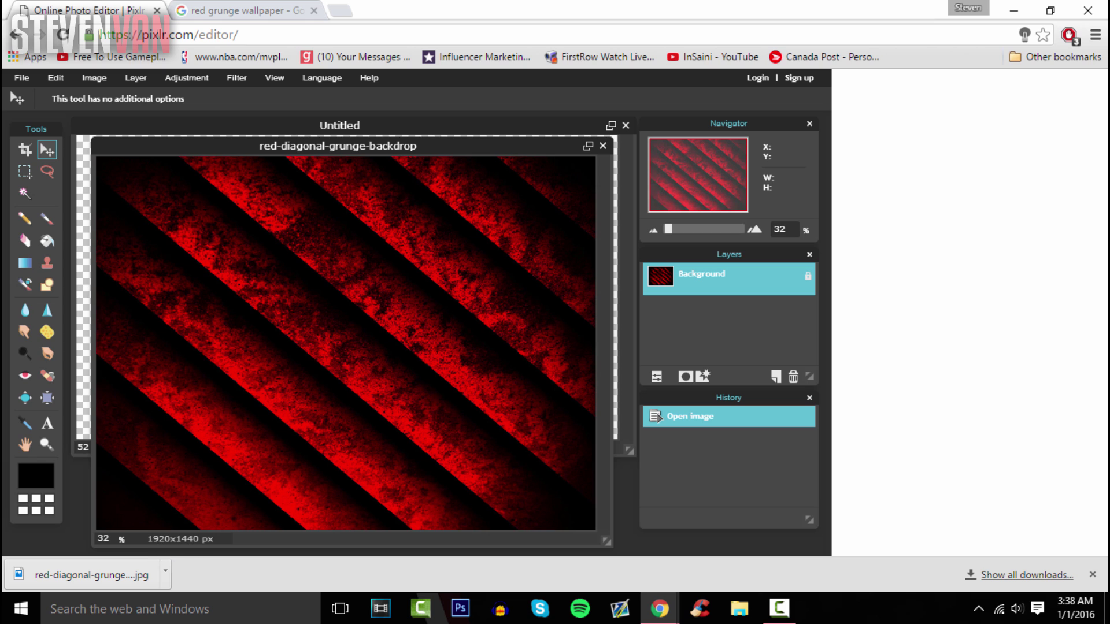
Copy the backdrop's Background layer into the Untitled image and close the backdrop image.
{"action": "left_click_drag", "start_coordinate": [296, 146], "coordinate": [262, 243]}
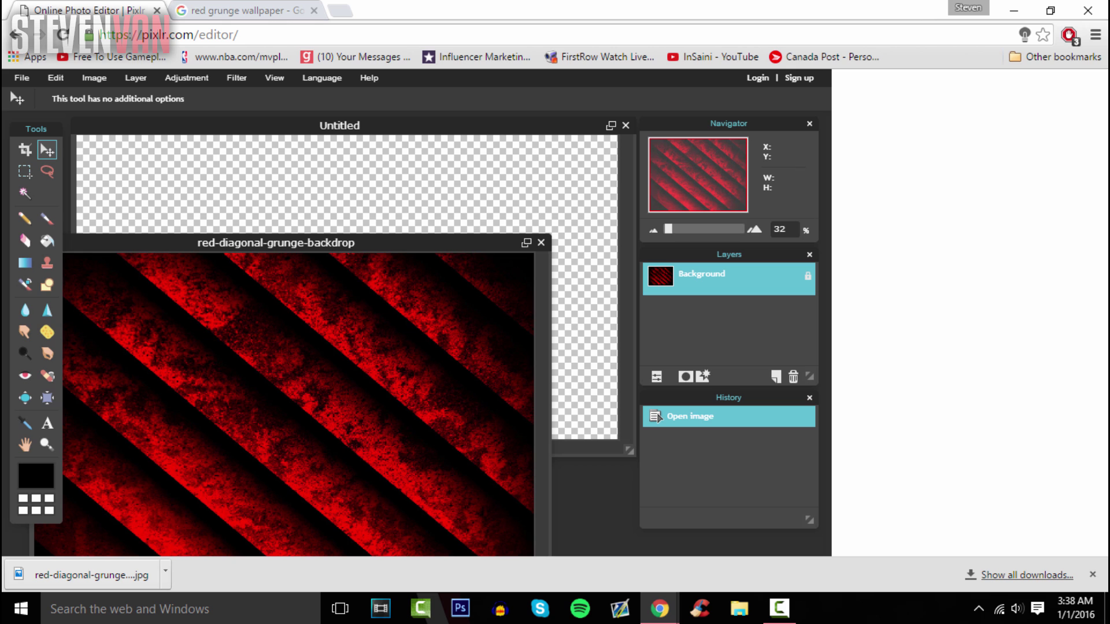
{"action": "left_click_drag", "start_coordinate": [674, 275], "coordinate": [524, 249]}
{"action": "left_click", "coordinate": [541, 241]}
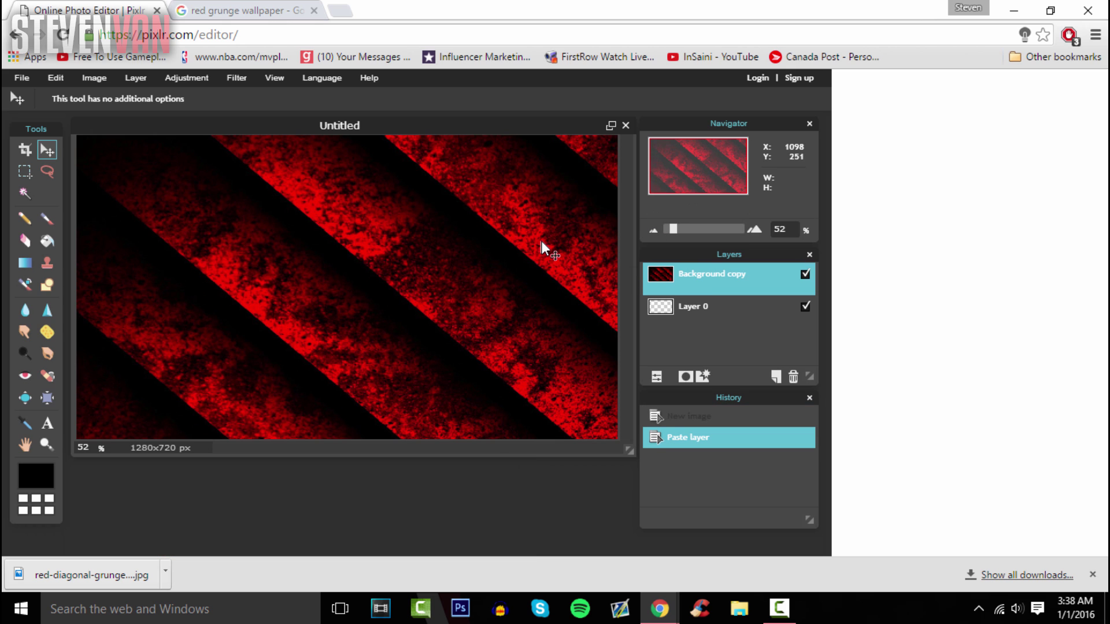
Shift the grunge background layer up and to the left within the canvas.
{"action": "left_click_drag", "start_coordinate": [358, 243], "coordinate": [250, 175]}
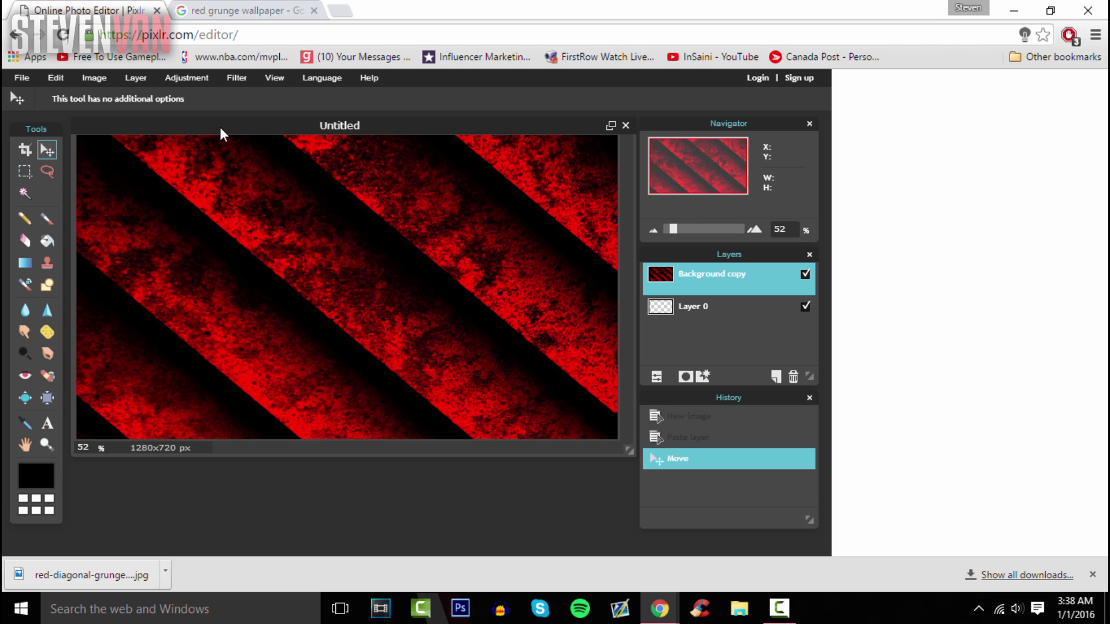
{"action": "left_click_drag", "start_coordinate": [221, 124], "coordinate": [219, 156]}
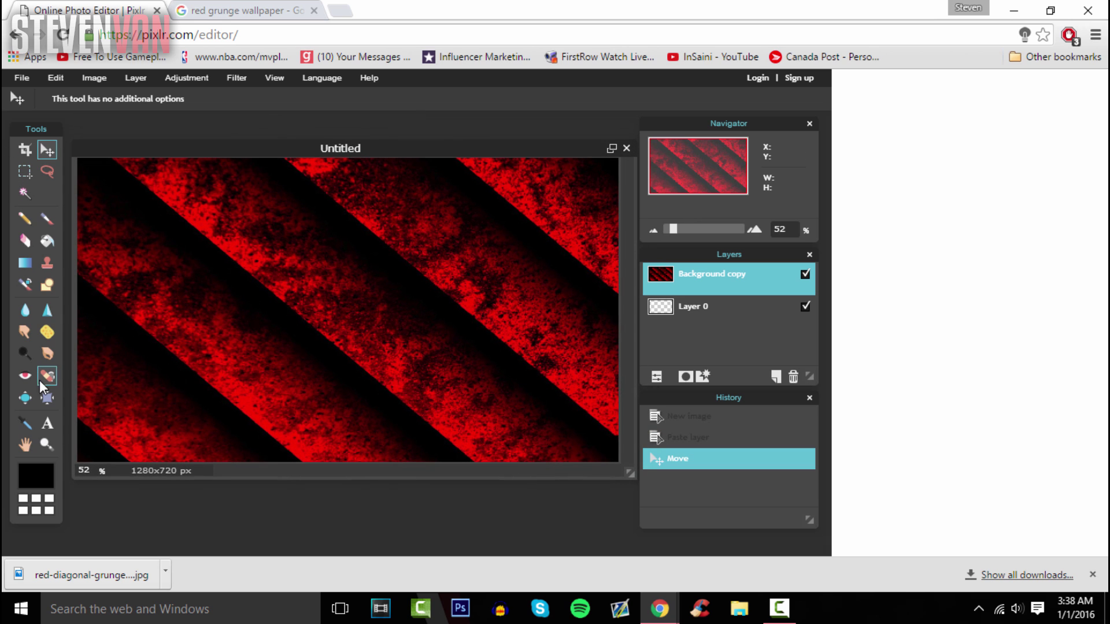
Start a new text layer at the canvas's lower left and move the text settings clear of it.
{"action": "left_click", "coordinate": [47, 423]}
{"action": "left_click", "coordinate": [105, 366]}
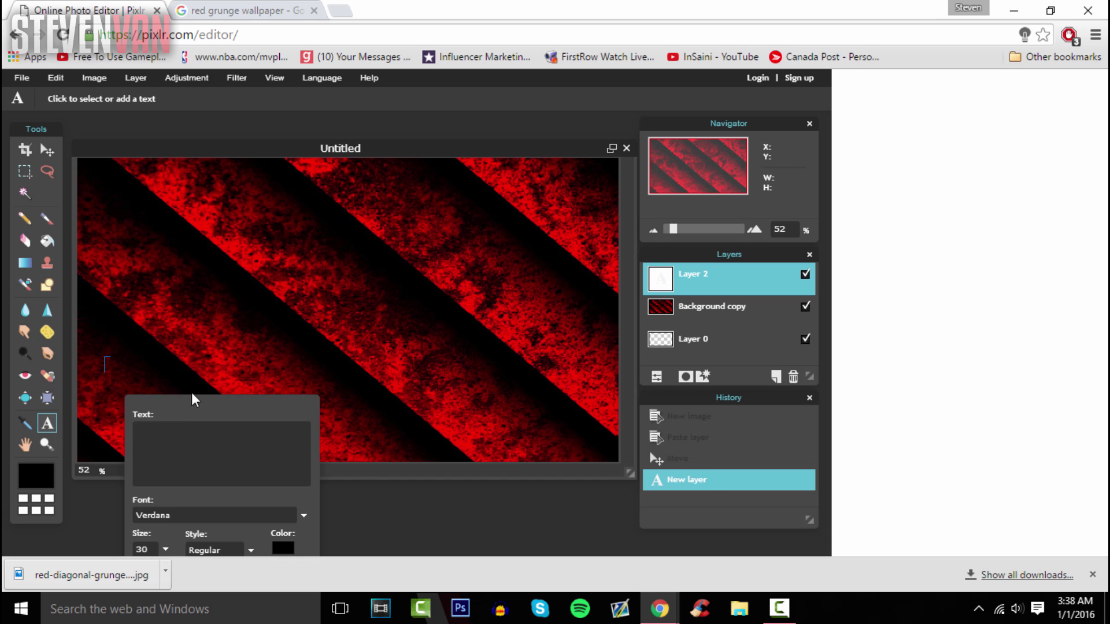
{"action": "left_click_drag", "start_coordinate": [192, 399], "coordinate": [630, 64]}
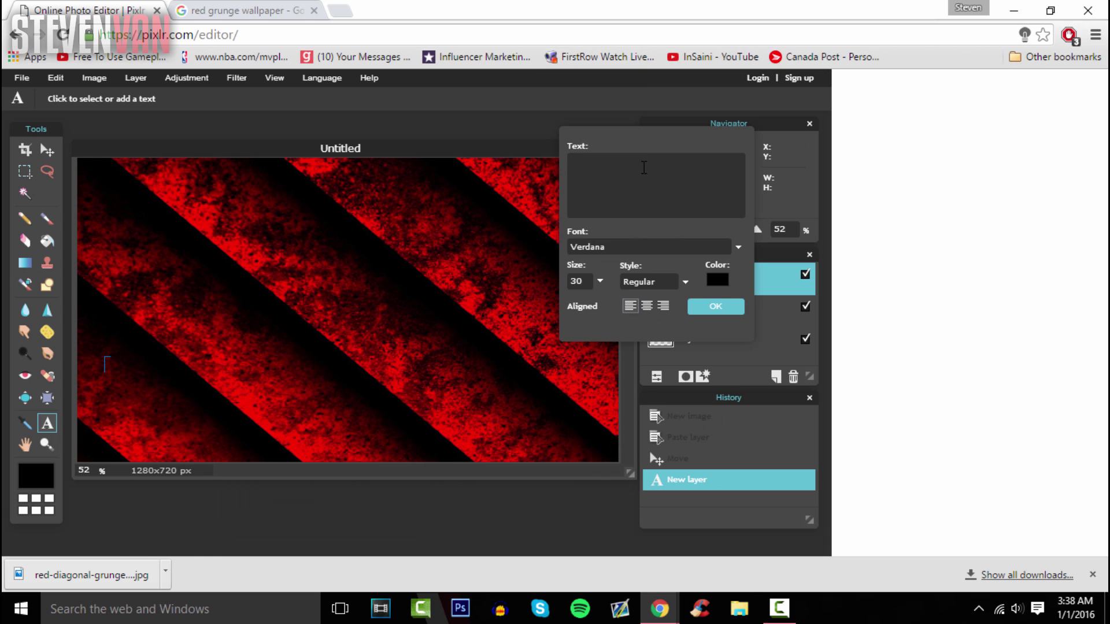
Browse the font categories and recently added fonts on dafont.com, then return to the Pixlr editor.
{"action": "left_click", "coordinate": [335, 10]}
{"action": "type", "text": "dafon"}
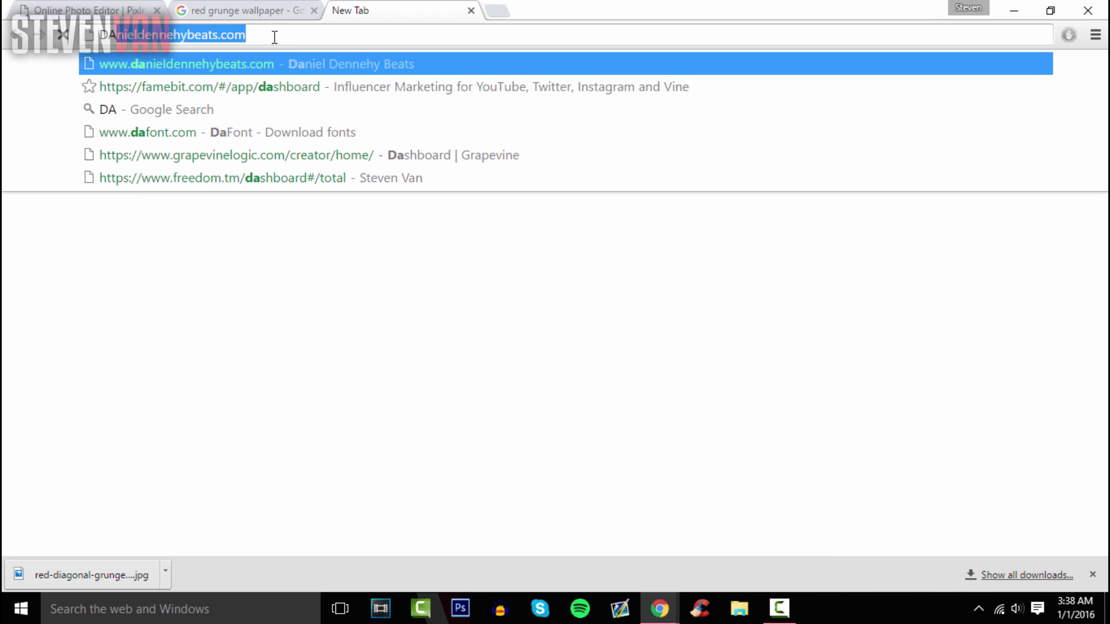
{"action": "key", "text": "Return"}
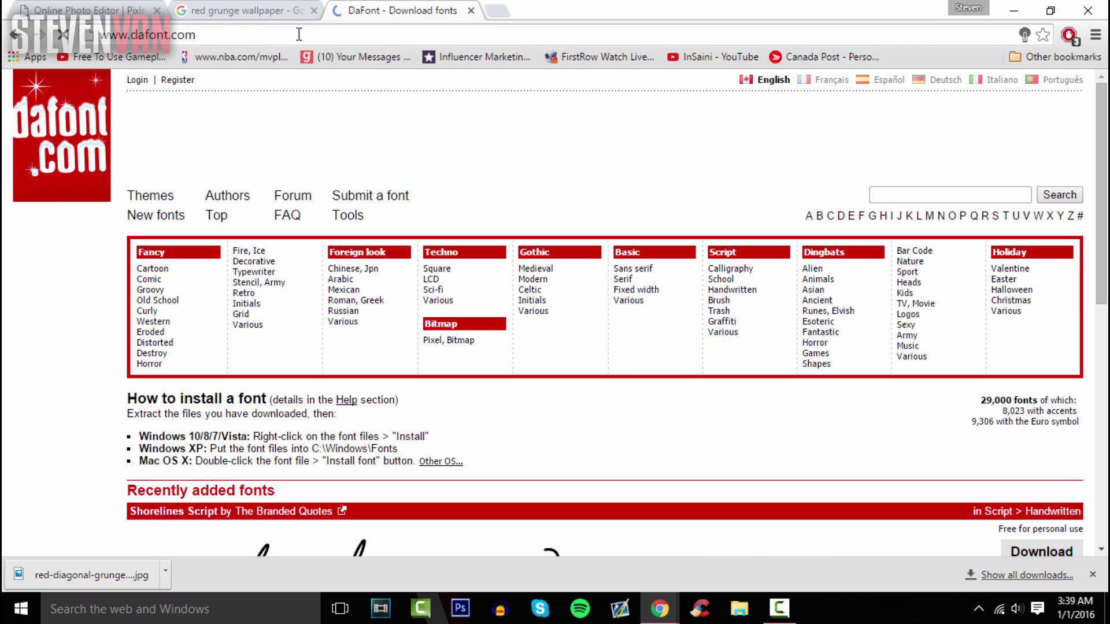
{"action": "scroll", "coordinate": [439, 348], "scroll_direction": "down", "scroll_amount": 9}
{"action": "scroll", "coordinate": [439, 347], "scroll_direction": "up", "scroll_amount": 10}
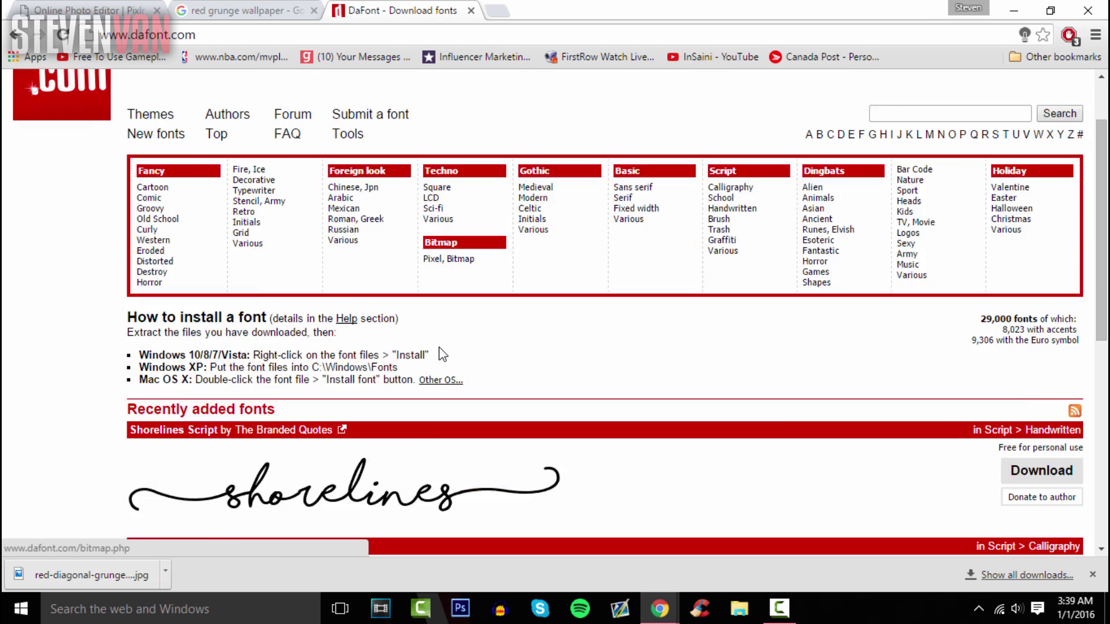
{"action": "scroll", "coordinate": [436, 376], "scroll_direction": "down", "scroll_amount": 5}
{"action": "key", "text": "ctrl+w"}
{"action": "left_click", "coordinate": [67, 6]}
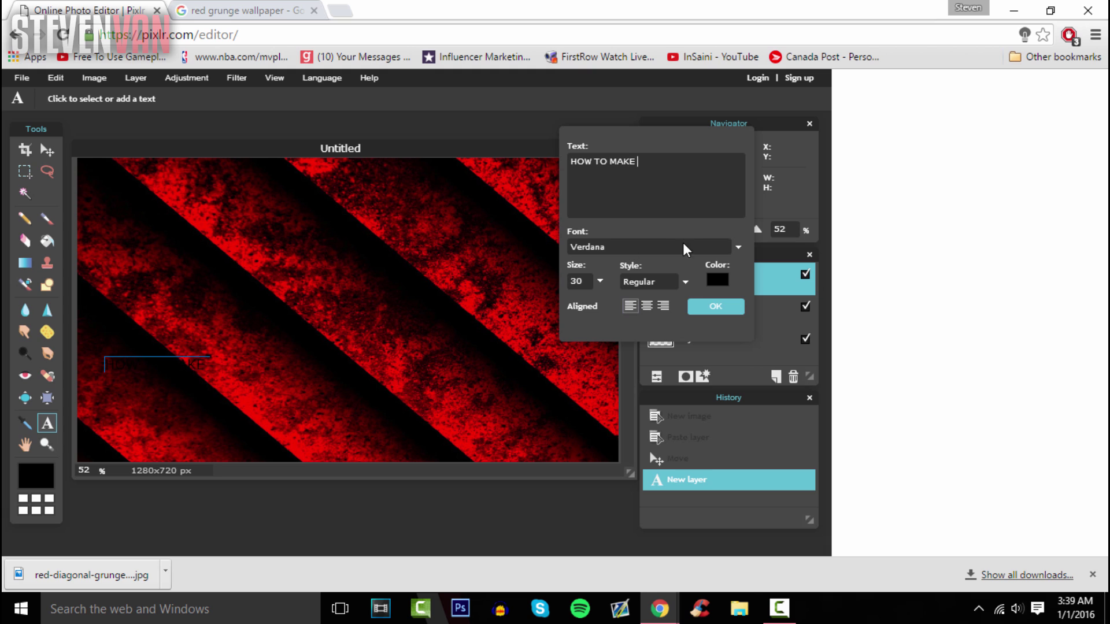
Enter HOW TO MAKE as white text and move it up and to the right on the canvas.
{"action": "left_click", "coordinate": [710, 283]}
{"action": "left_click", "coordinate": [327, 241]}
{"action": "left_click", "coordinate": [579, 444]}
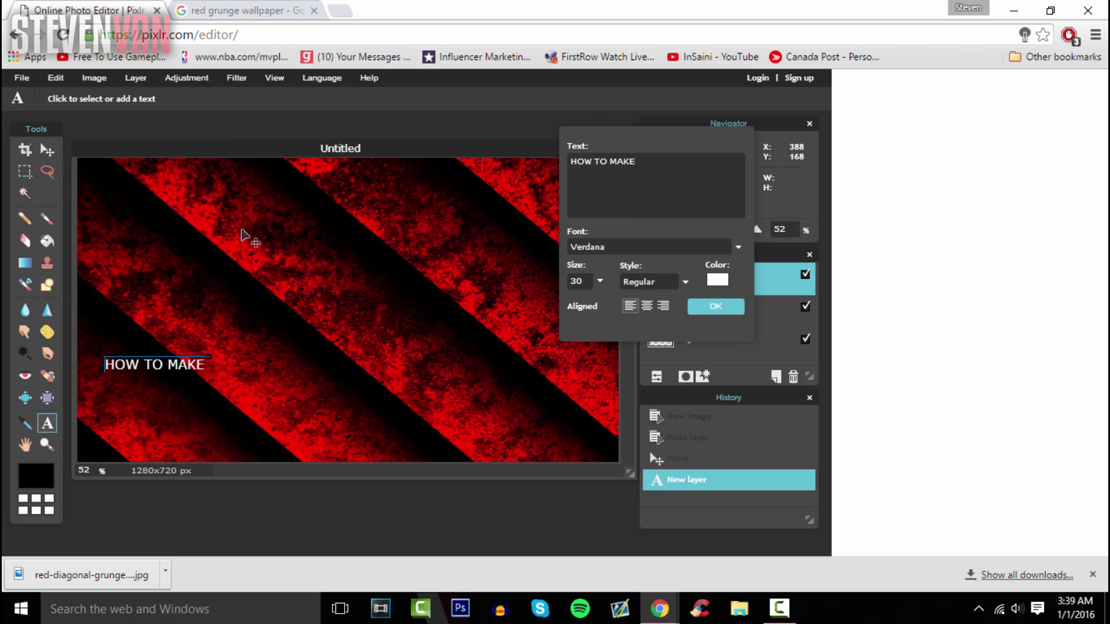
{"action": "left_click", "coordinate": [47, 150]}
{"action": "left_click_drag", "start_coordinate": [153, 410], "coordinate": [214, 317]}
Reopen the HOW TO MAKE text and set its size to 89 and its font to Kenyan Coffee Rg.
{"action": "left_click", "coordinate": [48, 423]}
{"action": "left_click", "coordinate": [208, 278]}
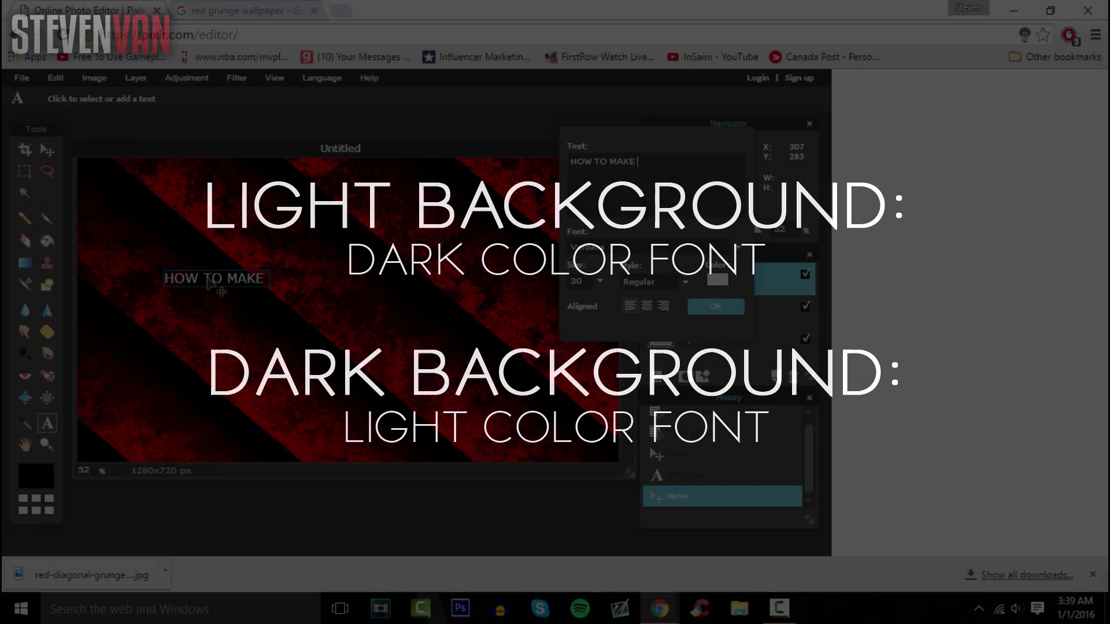
{"action": "left_click", "coordinate": [600, 281]}
{"action": "left_click_drag", "start_coordinate": [538, 303], "coordinate": [577, 300]}
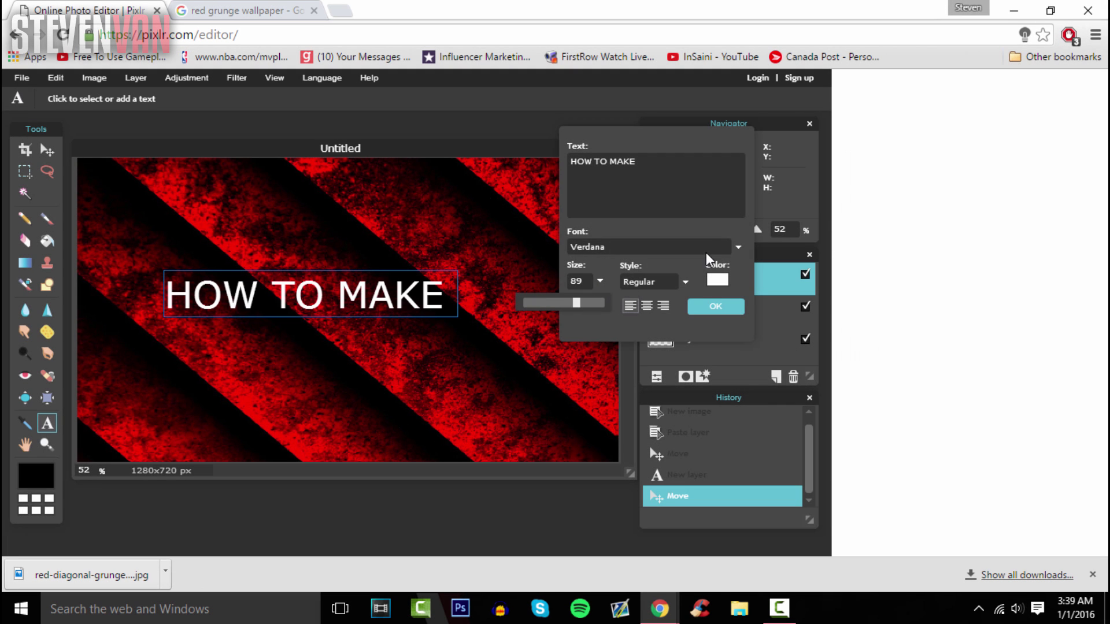
{"action": "left_click", "coordinate": [738, 247]}
{"action": "scroll", "coordinate": [643, 325], "scroll_direction": "down", "scroll_amount": 10}
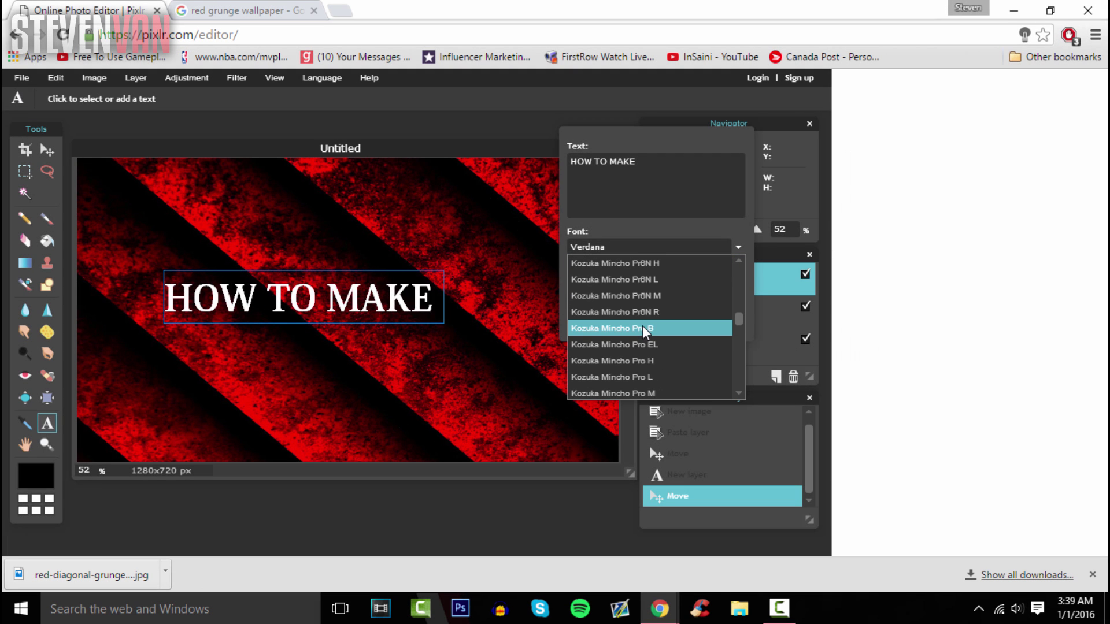
{"action": "scroll", "coordinate": [739, 261], "scroll_direction": "up", "scroll_amount": 5}
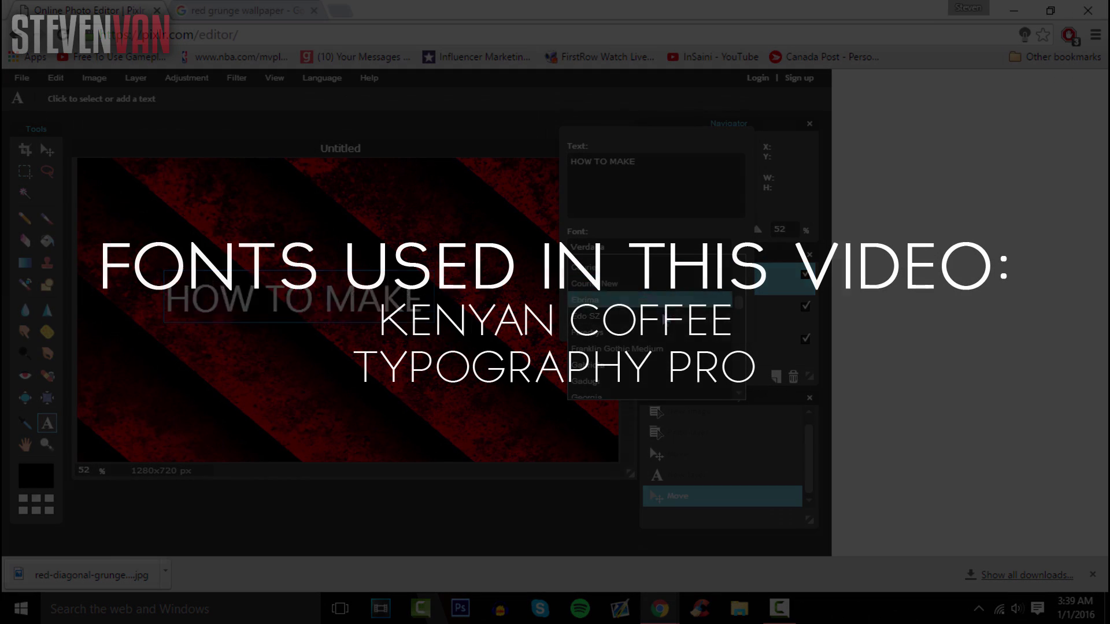
{"action": "scroll", "coordinate": [742, 315], "scroll_direction": "down", "scroll_amount": 8}
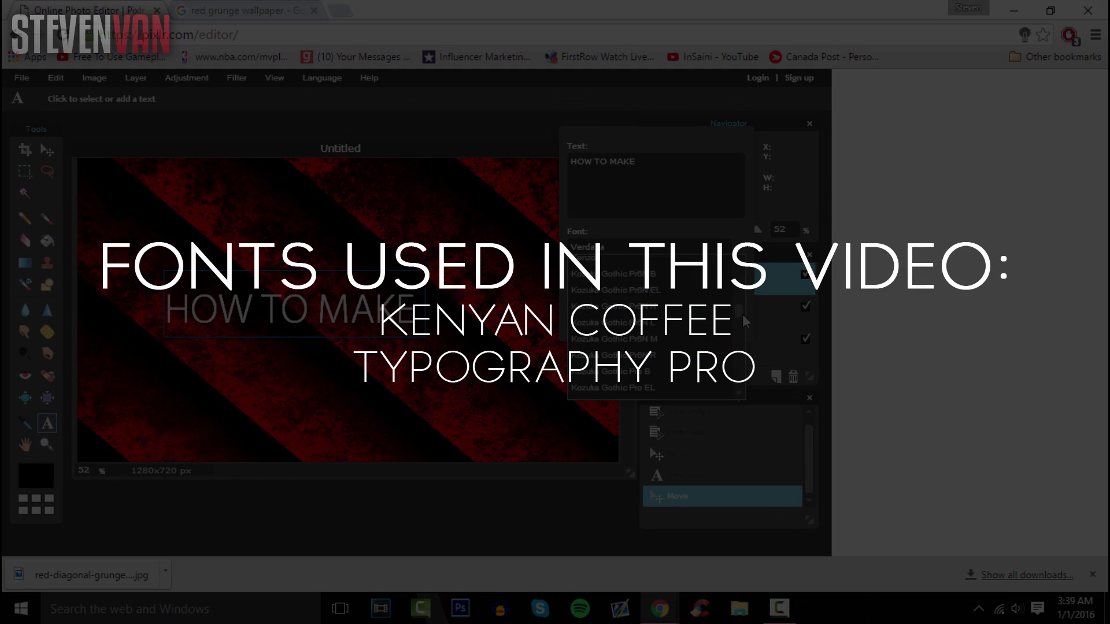
{"action": "scroll", "coordinate": [740, 311], "scroll_direction": "up", "scroll_amount": 1}
{"action": "left_click", "coordinate": [608, 287]}
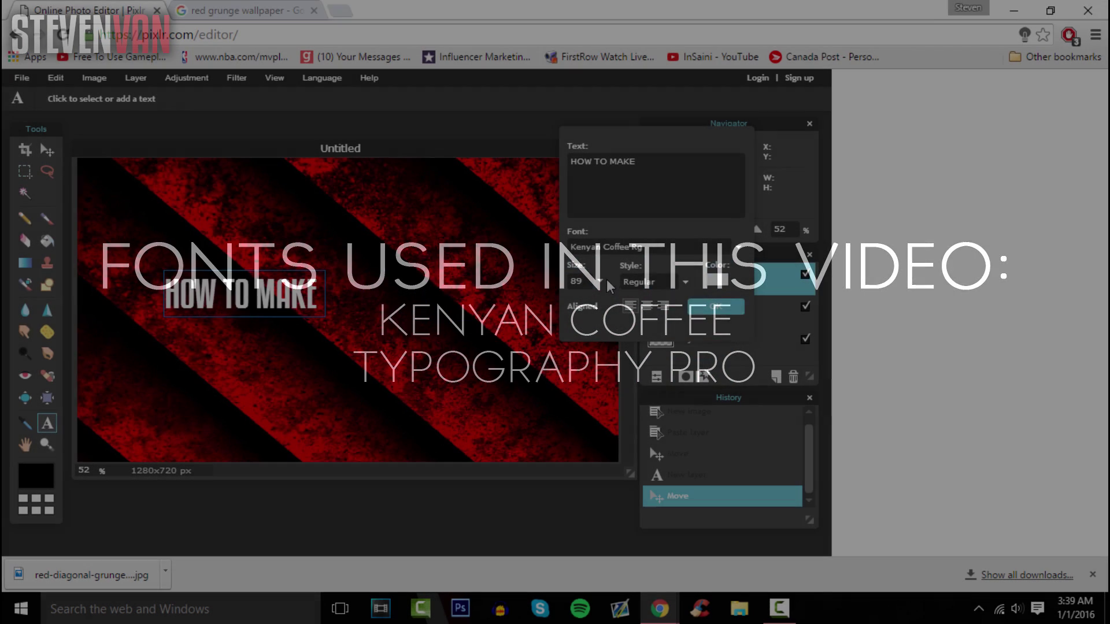
Set the HOW TO MAKE text size to 111 and move the text up and slightly left.
{"action": "left_click", "coordinate": [601, 282]}
{"action": "left_click_drag", "start_coordinate": [580, 304], "coordinate": [593, 305]}
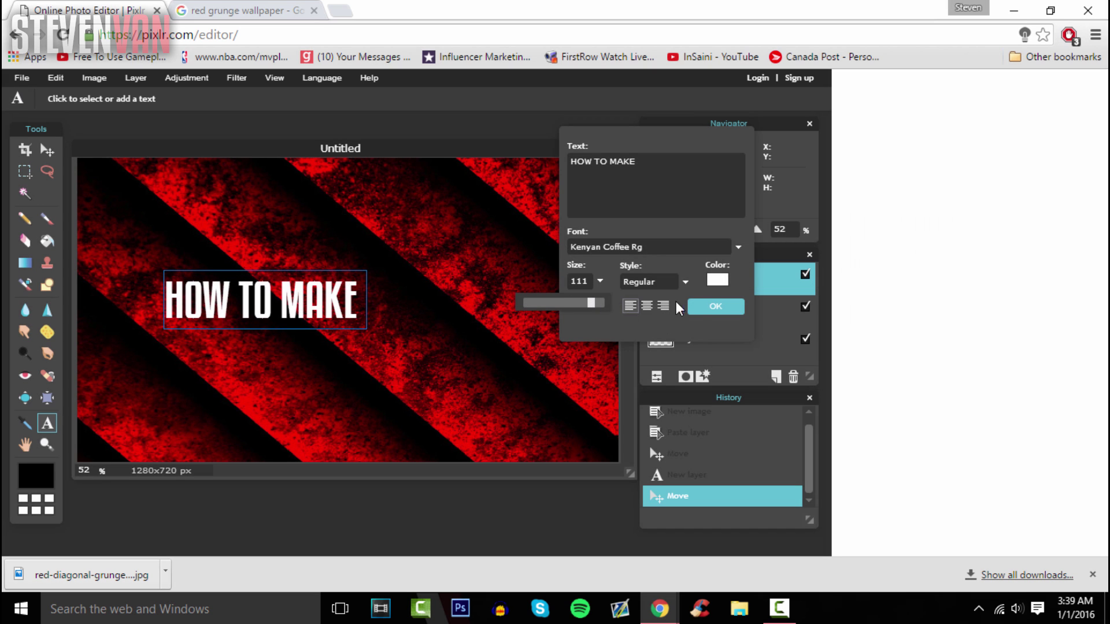
{"action": "left_click", "coordinate": [698, 306]}
{"action": "left_click", "coordinate": [47, 150]}
{"action": "left_click_drag", "start_coordinate": [268, 288], "coordinate": [246, 238]}
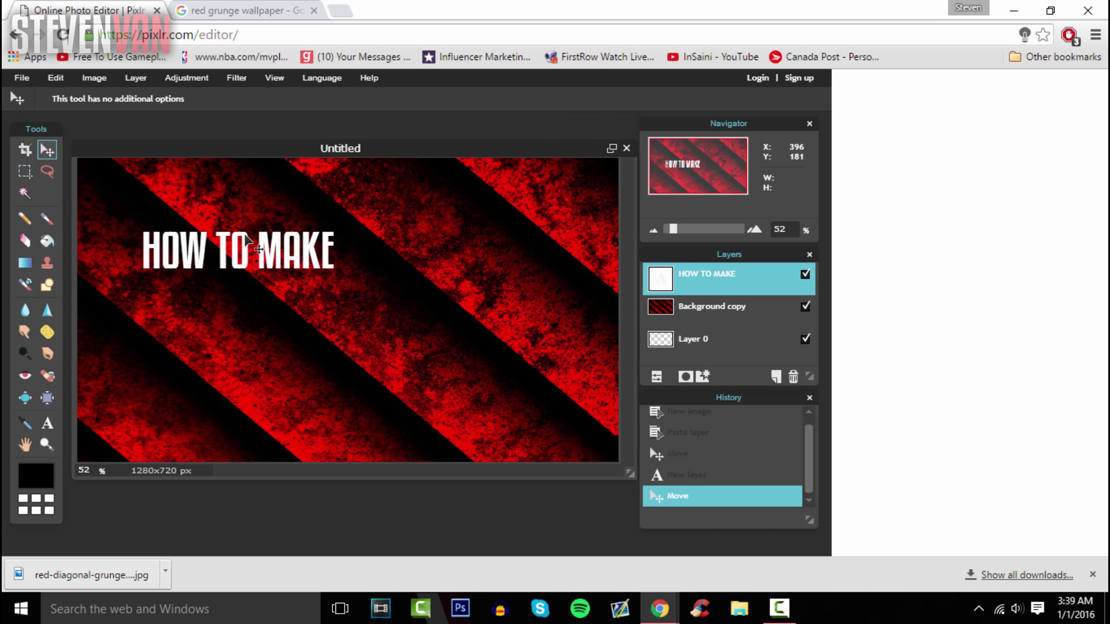
Add a red text layer reading THUMBNAILS below the HOW TO MAKE text.
{"action": "left_click", "coordinate": [47, 423]}
{"action": "left_click", "coordinate": [161, 316]}
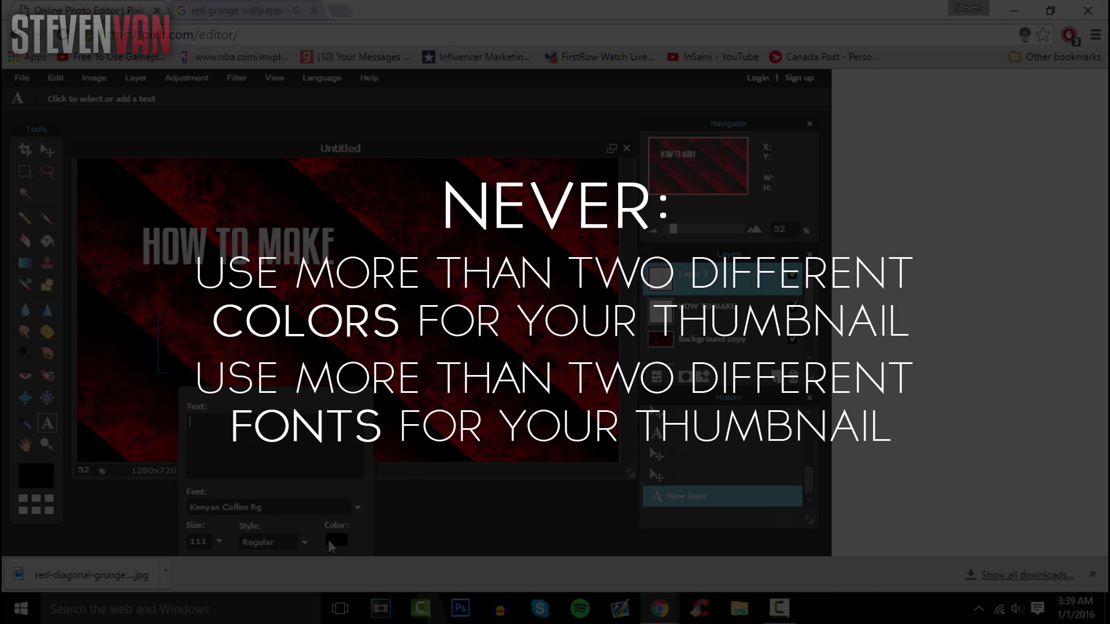
{"action": "left_click", "coordinate": [335, 539]}
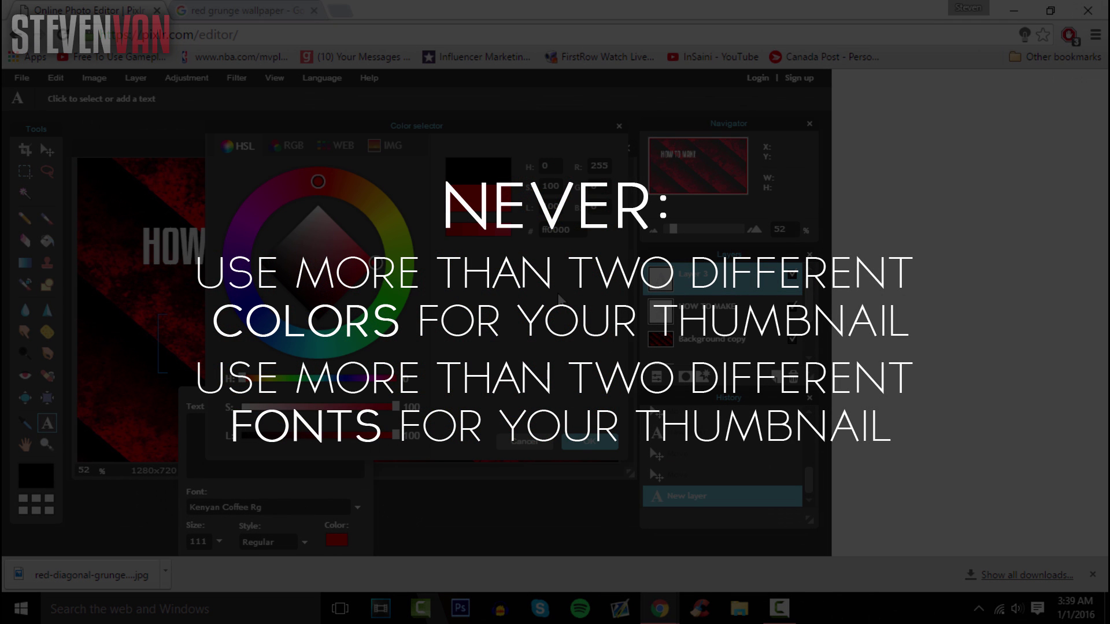
{"action": "left_click", "coordinate": [608, 444]}
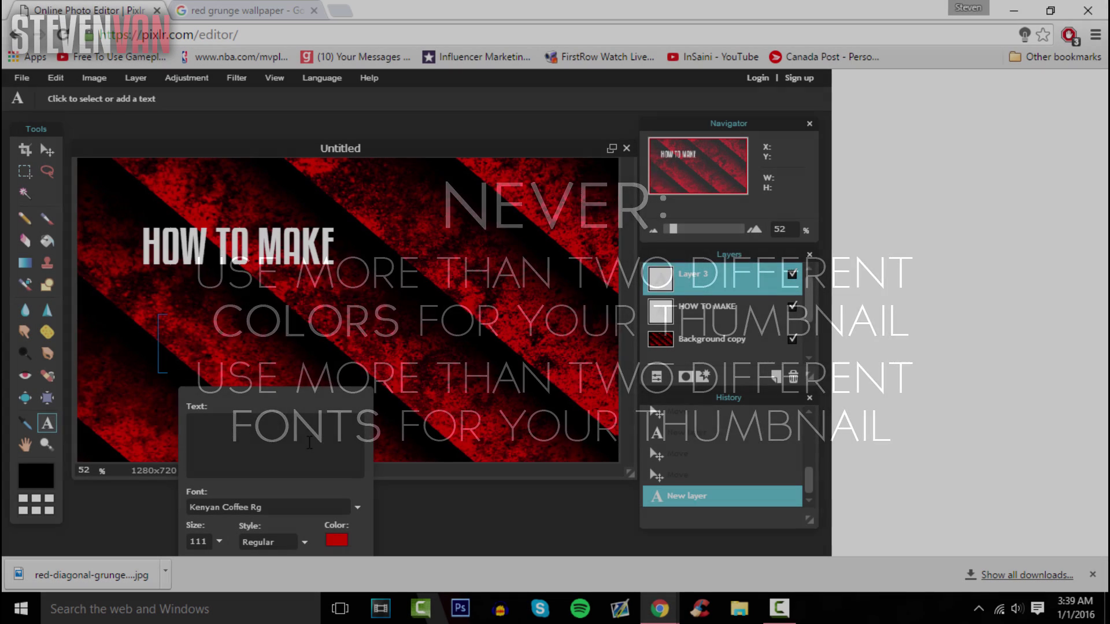
{"action": "type", "text": "THUMBNAILS"}
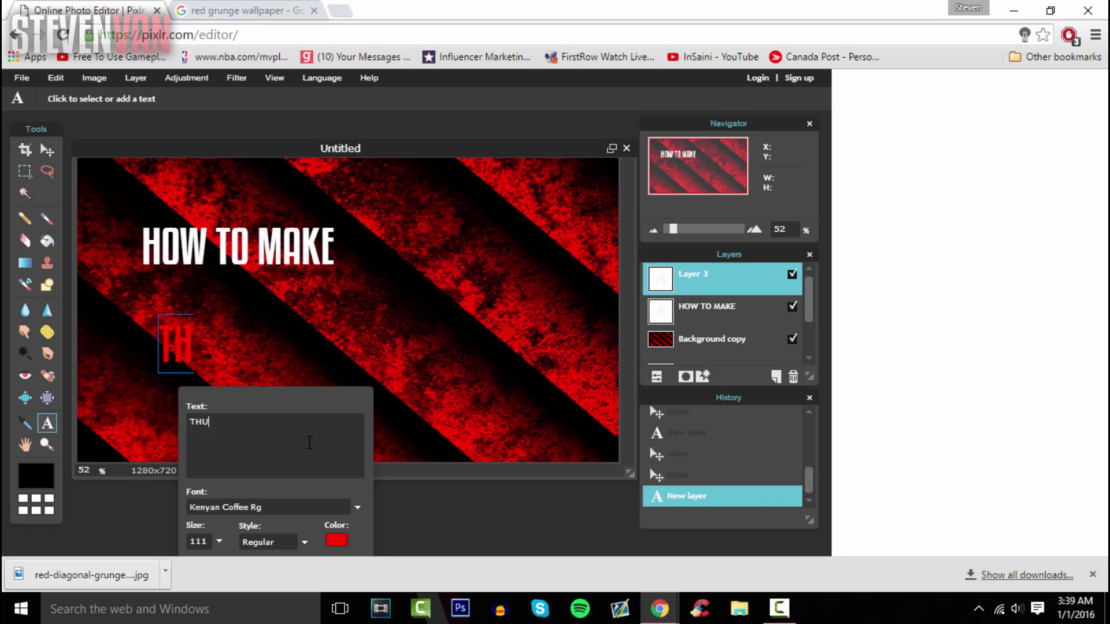
Set the font of the THUMBNAILS text to TYPOGRAPH PRO.
{"action": "left_click_drag", "start_coordinate": [272, 399], "coordinate": [503, 243]}
{"action": "left_click", "coordinate": [502, 354]}
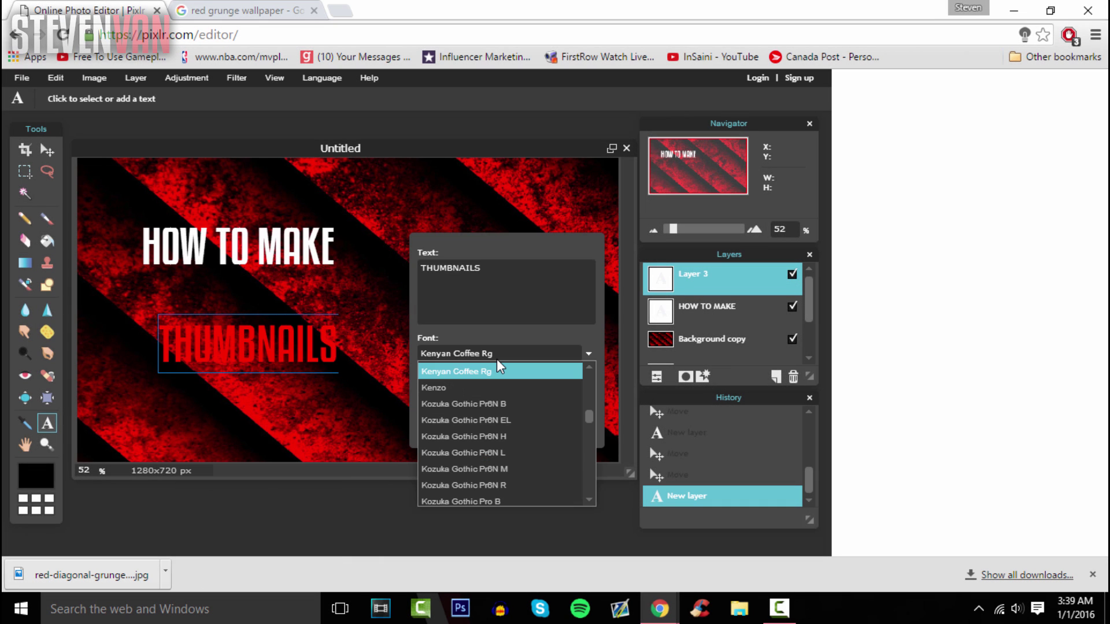
{"action": "scroll", "coordinate": [498, 368], "scroll_direction": "down", "scroll_amount": 20}
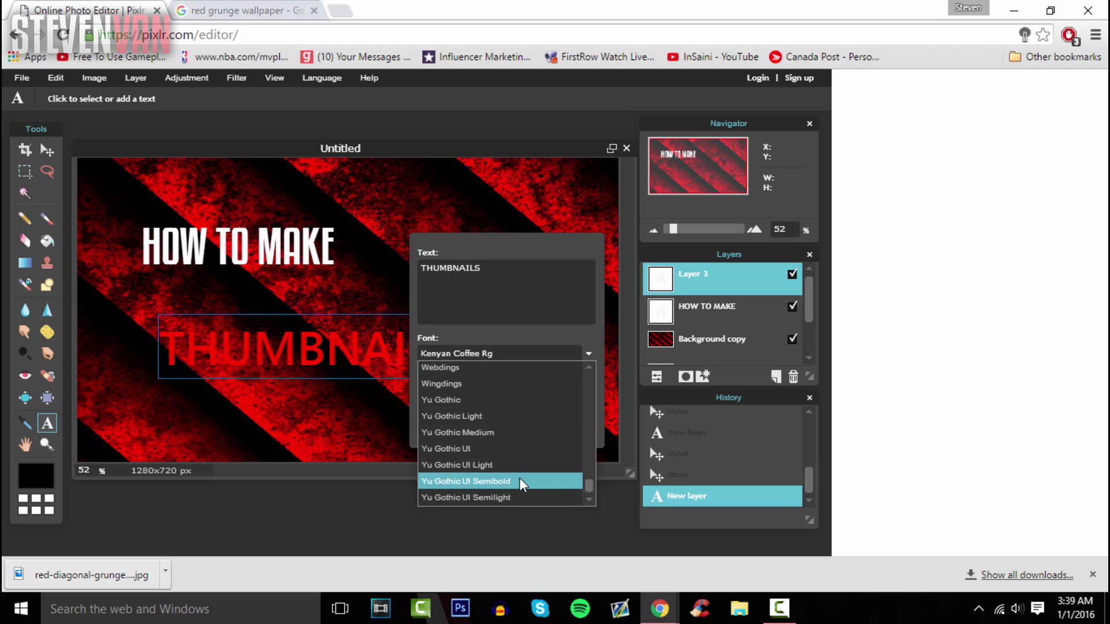
{"action": "scroll", "coordinate": [509, 434], "scroll_direction": "down", "scroll_amount": 5}
{"action": "left_click", "coordinate": [495, 382]}
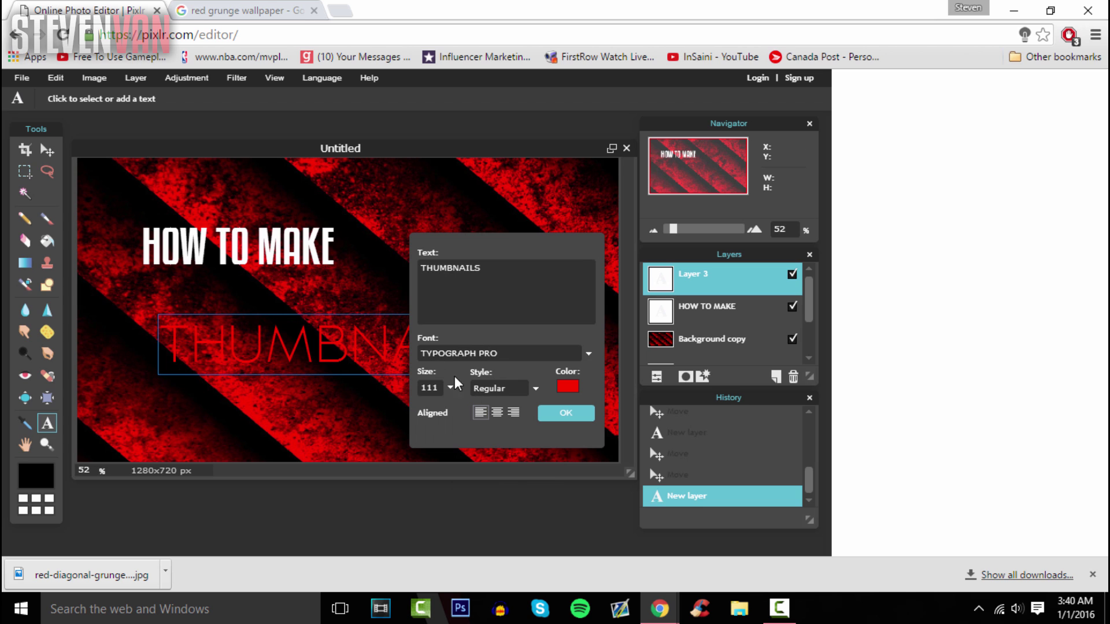
Move the THUMBNAILS text directly beneath HOW TO MAKE and reduce its size to about 64, matching the upper line's width.
{"action": "left_click_drag", "start_coordinate": [542, 238], "coordinate": [656, 263]}
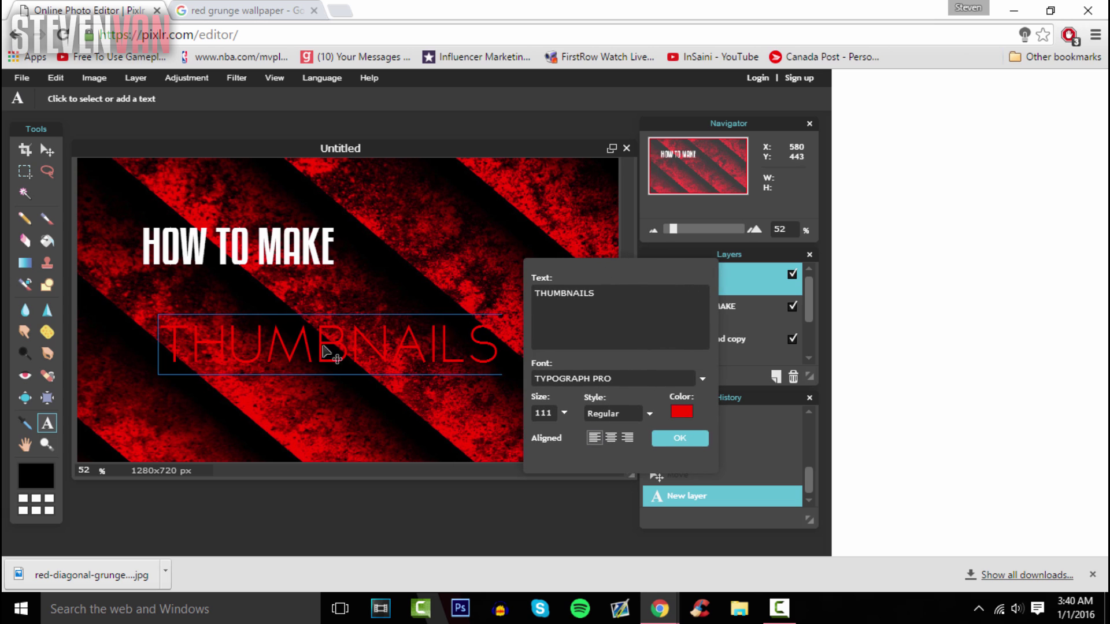
{"action": "left_click_drag", "start_coordinate": [322, 354], "coordinate": [307, 315]}
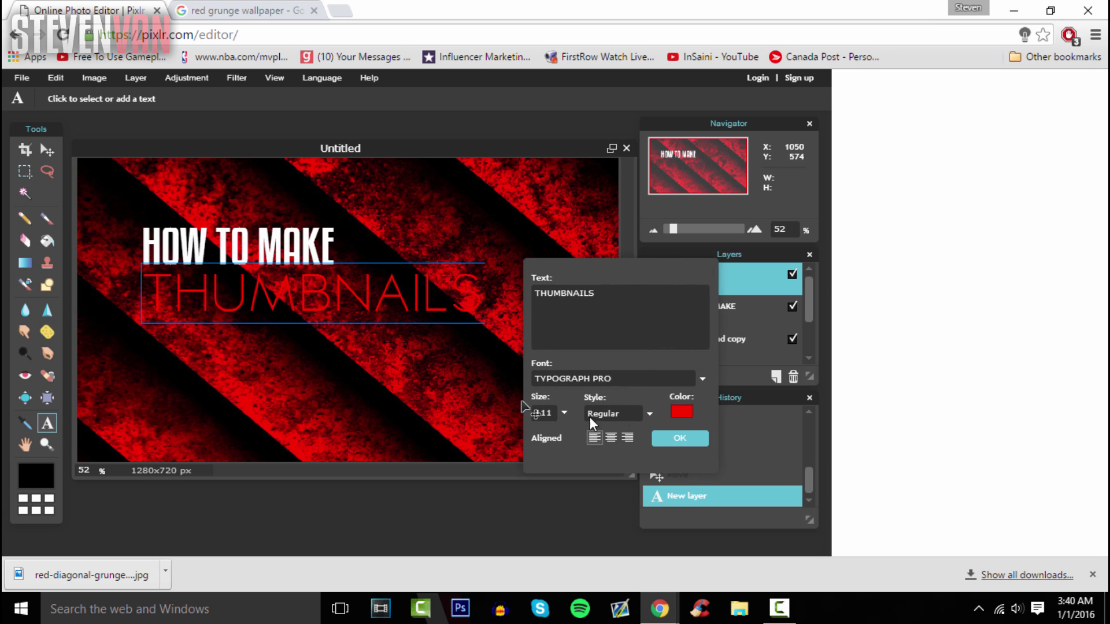
{"action": "left_click", "coordinate": [564, 412]}
{"action": "left_click_drag", "start_coordinate": [559, 435], "coordinate": [525, 435]}
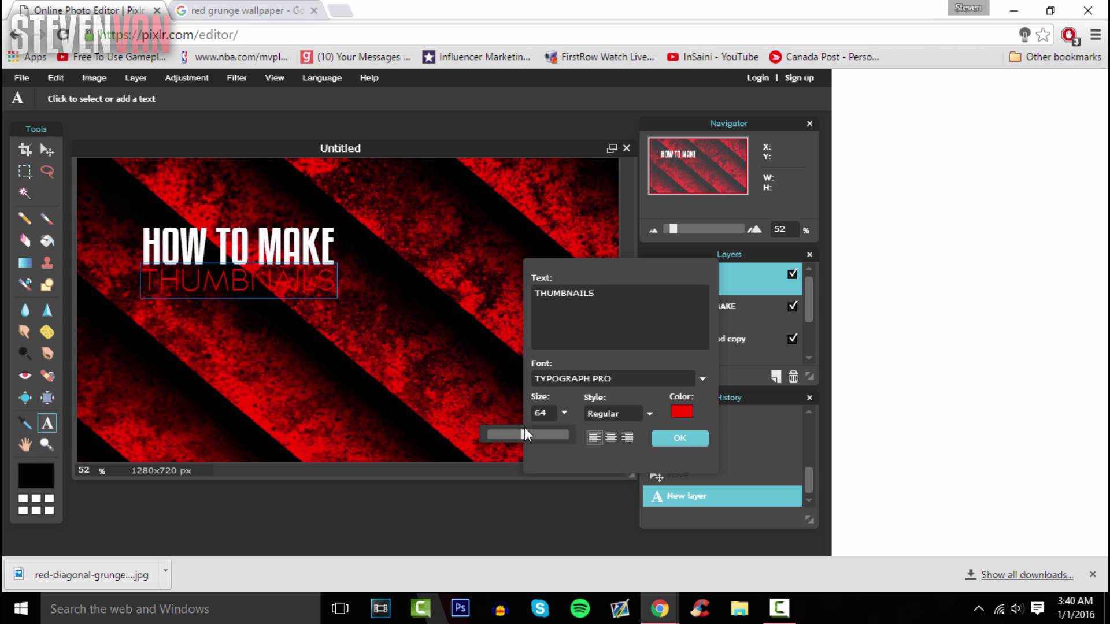
{"action": "left_click", "coordinate": [663, 440]}
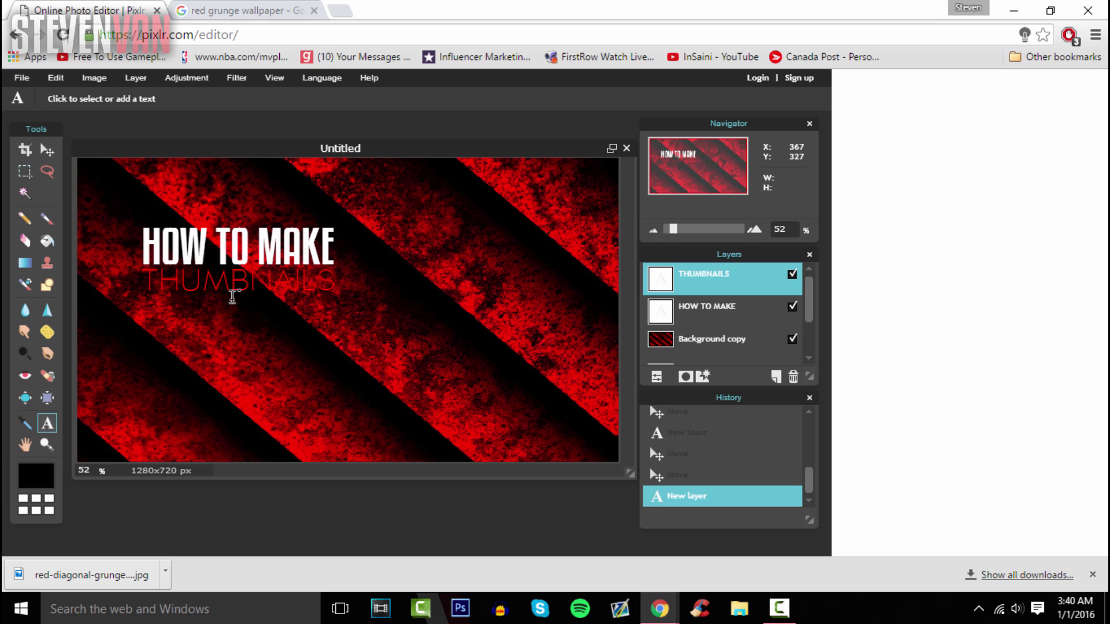
Darken the Background copy layer with Brightness & Contrast, using brightness -45 and contrast 1.
{"action": "left_click", "coordinate": [738, 342]}
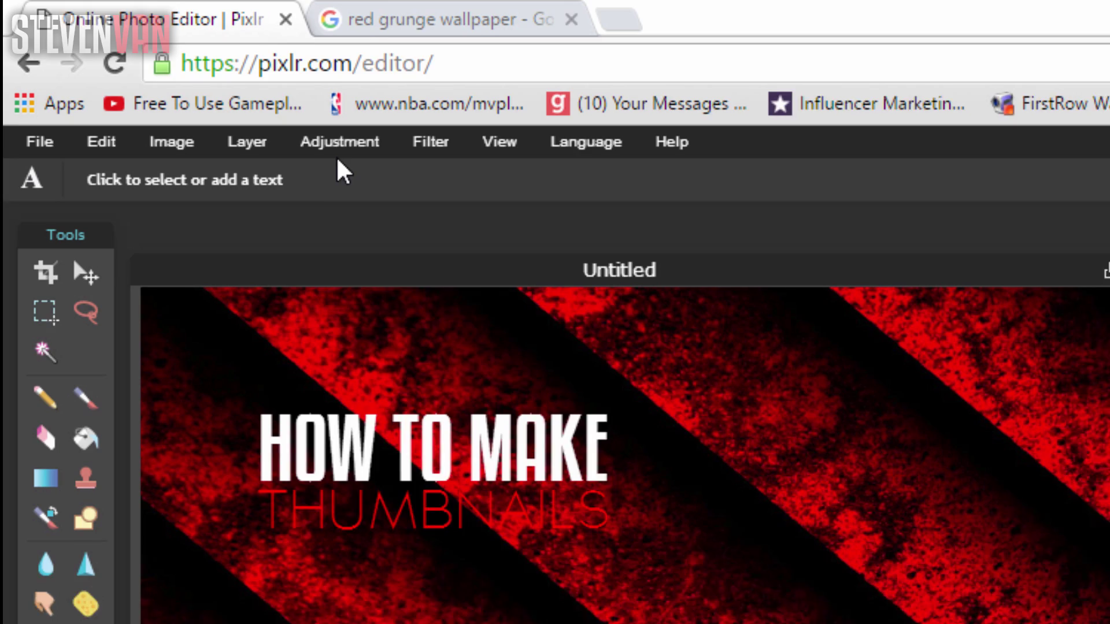
{"action": "left_click", "coordinate": [186, 78]}
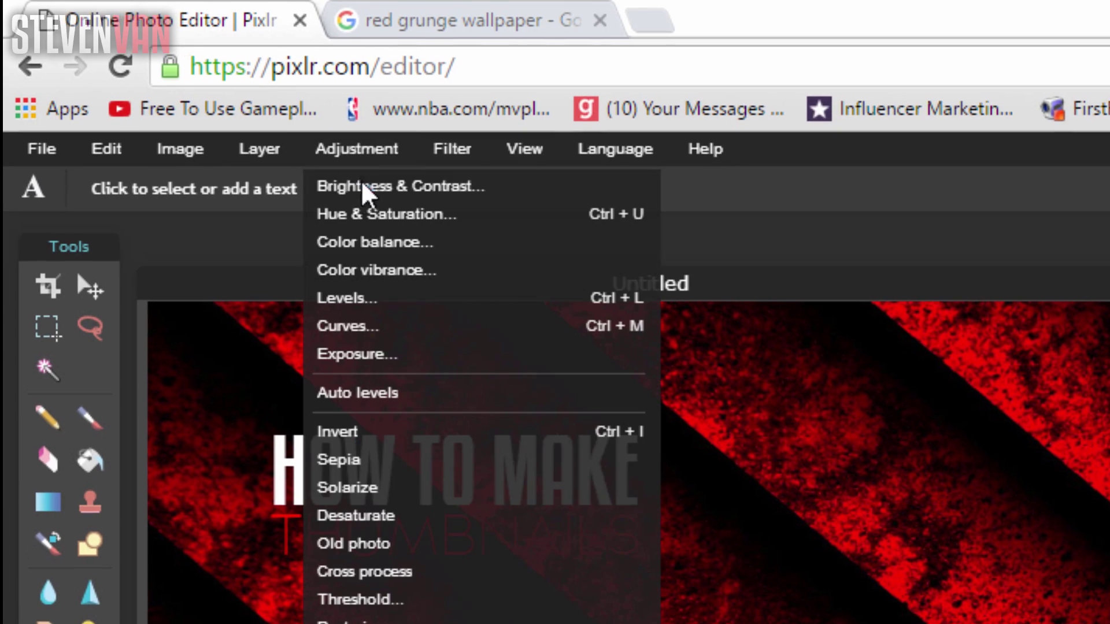
{"action": "left_click", "coordinate": [364, 194]}
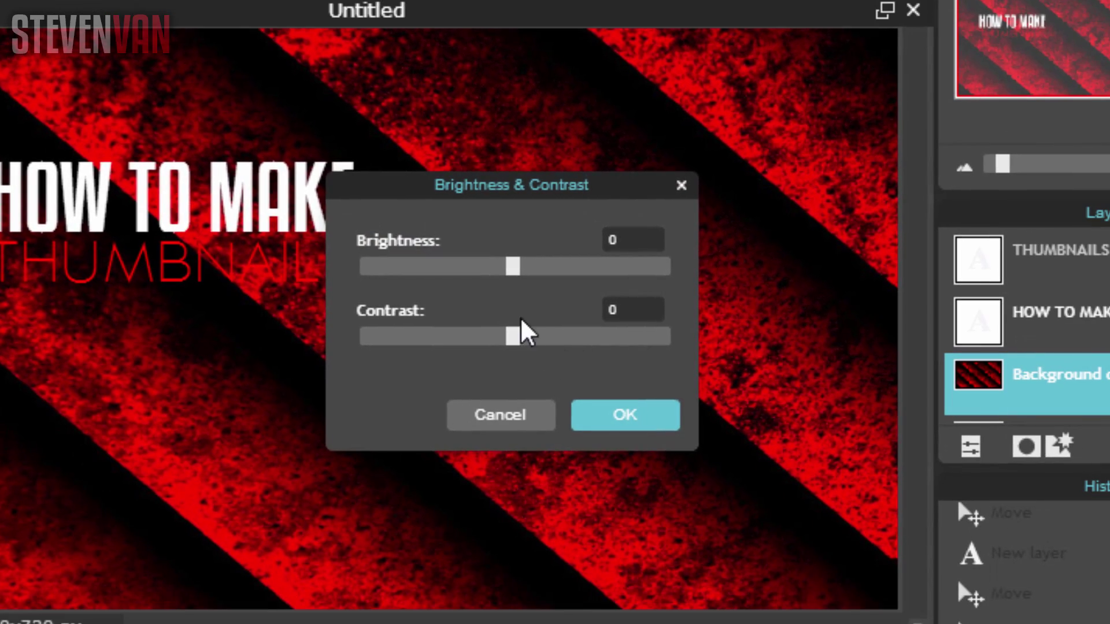
{"action": "mouse_move", "coordinate": [513, 340]}
{"action": "left_mouse_down"}
{"action": "mouse_move", "coordinate": [538, 351]}
{"action": "mouse_move", "coordinate": [517, 357]}
{"action": "mouse_move", "coordinate": [514, 340]}
{"action": "left_mouse_up"}
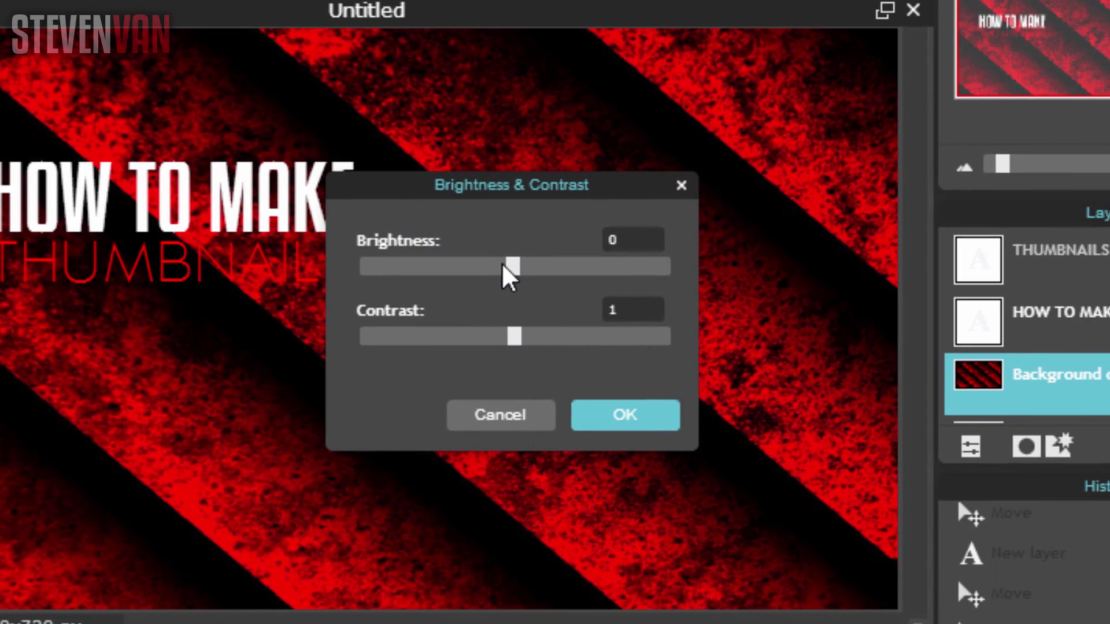
{"action": "left_click_drag", "start_coordinate": [510, 265], "coordinate": [449, 290]}
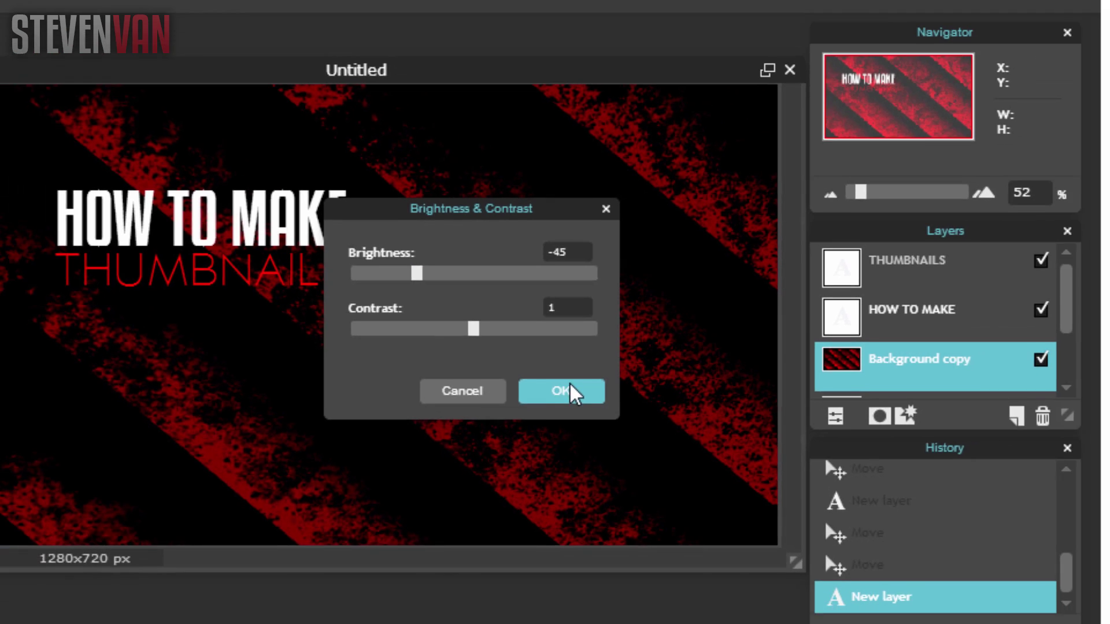
{"action": "left_click", "coordinate": [636, 412]}
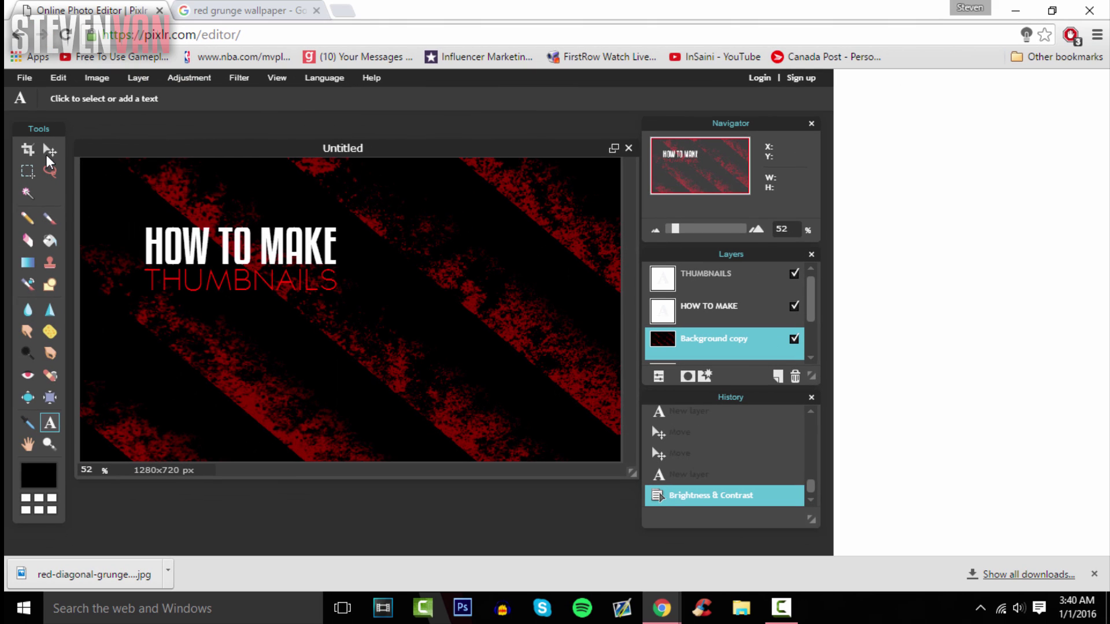
Add a white text layer reading ON PIXLR FOR FREE! below the THUMBNAILS text.
{"action": "left_click", "coordinate": [34, 140]}
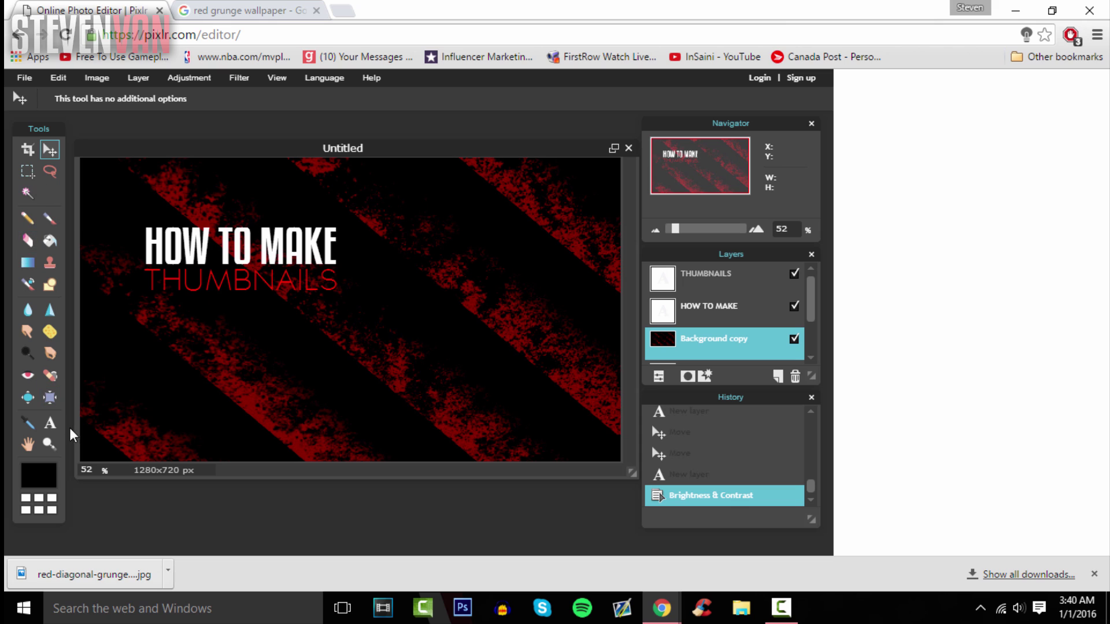
{"action": "left_click", "coordinate": [50, 423]}
{"action": "left_click", "coordinate": [187, 312]}
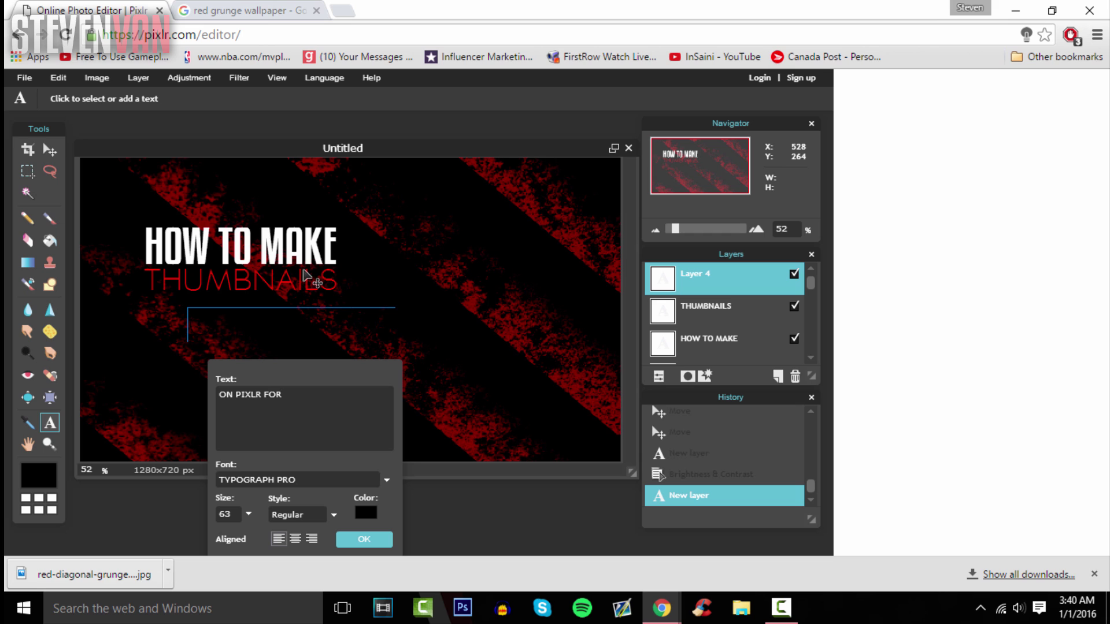
{"action": "left_click", "coordinate": [365, 513]}
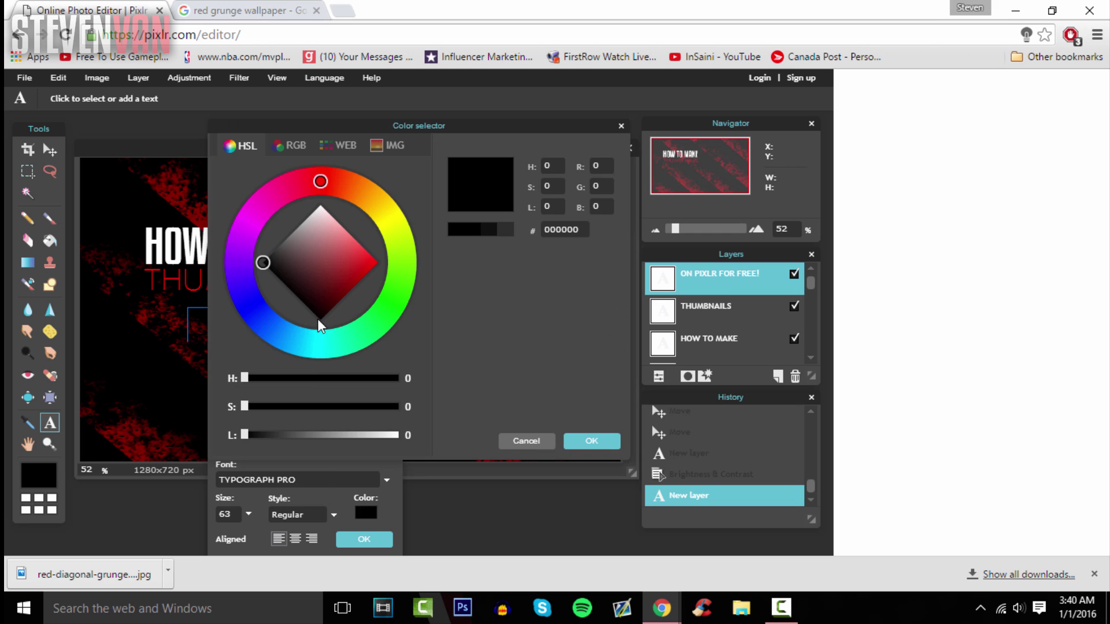
{"action": "left_click", "coordinate": [320, 206]}
{"action": "left_click", "coordinate": [590, 441]}
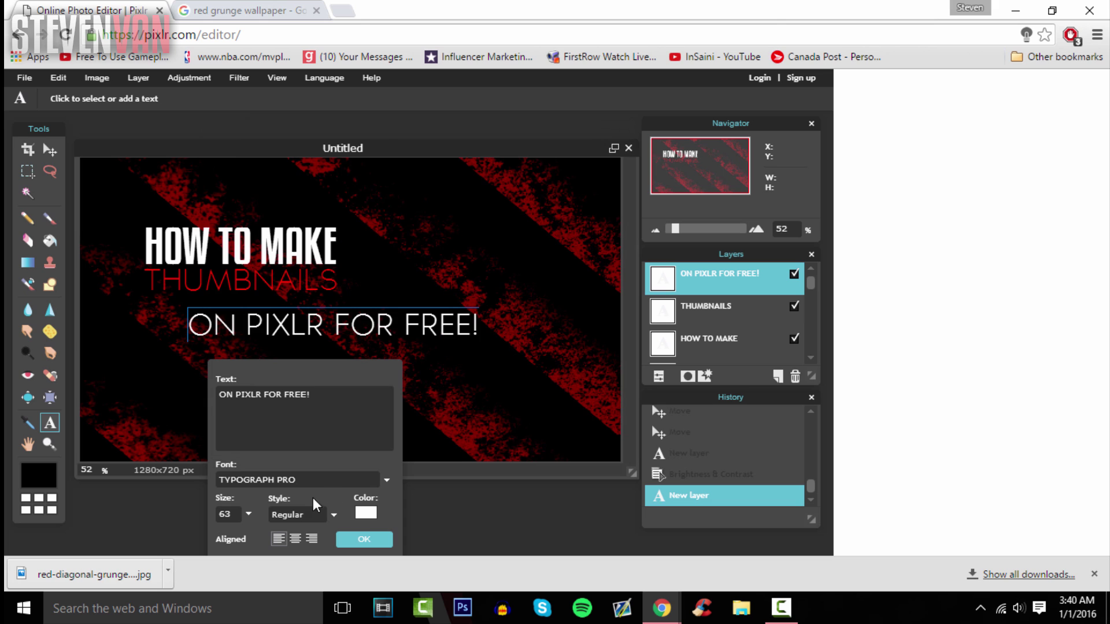
Set the font of the ON PIXLR FOR FREE! text to Kenyan Coffee Rg and apply it.
{"action": "left_click", "coordinate": [355, 487]}
{"action": "scroll", "coordinate": [344, 511], "scroll_direction": "up", "scroll_amount": 10}
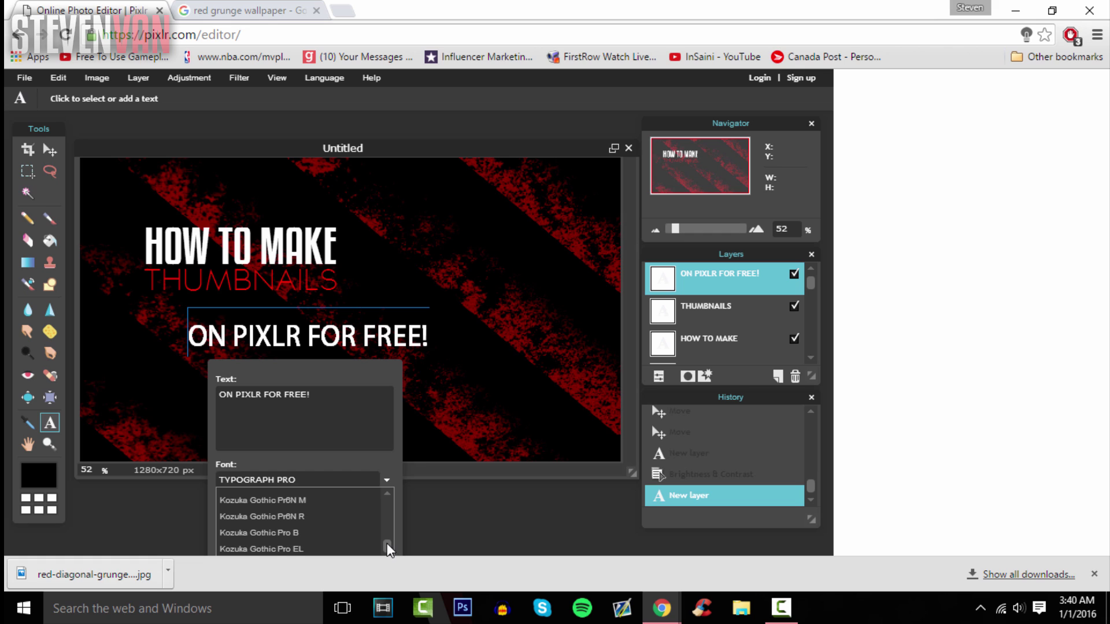
{"action": "scroll", "coordinate": [347, 513], "scroll_direction": "up", "scroll_amount": 2}
{"action": "left_click", "coordinate": [347, 500]}
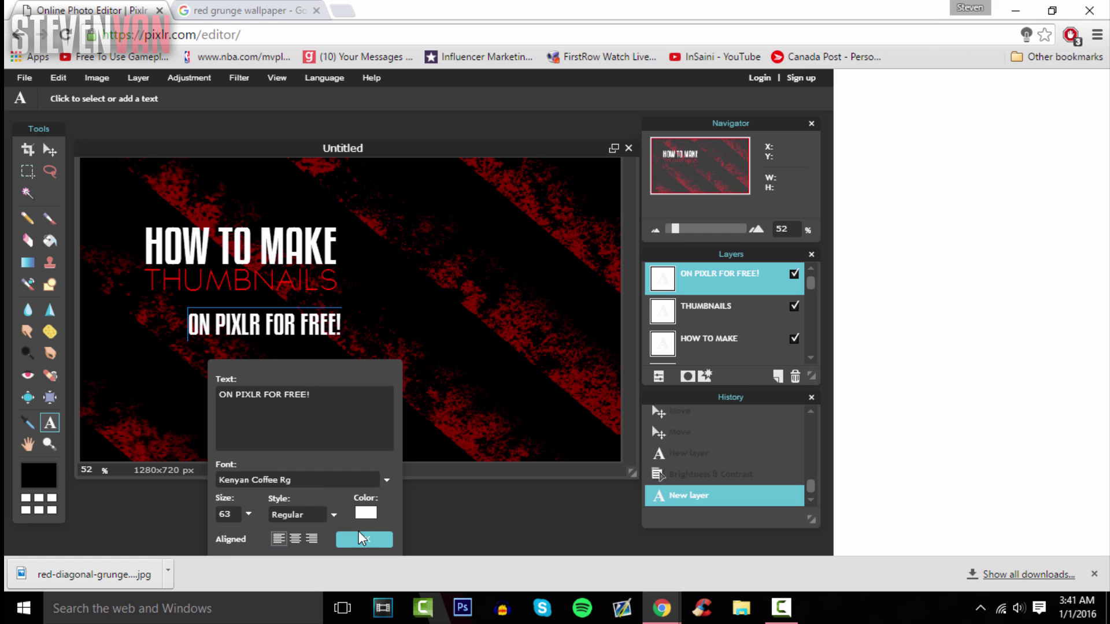
{"action": "left_click", "coordinate": [362, 538]}
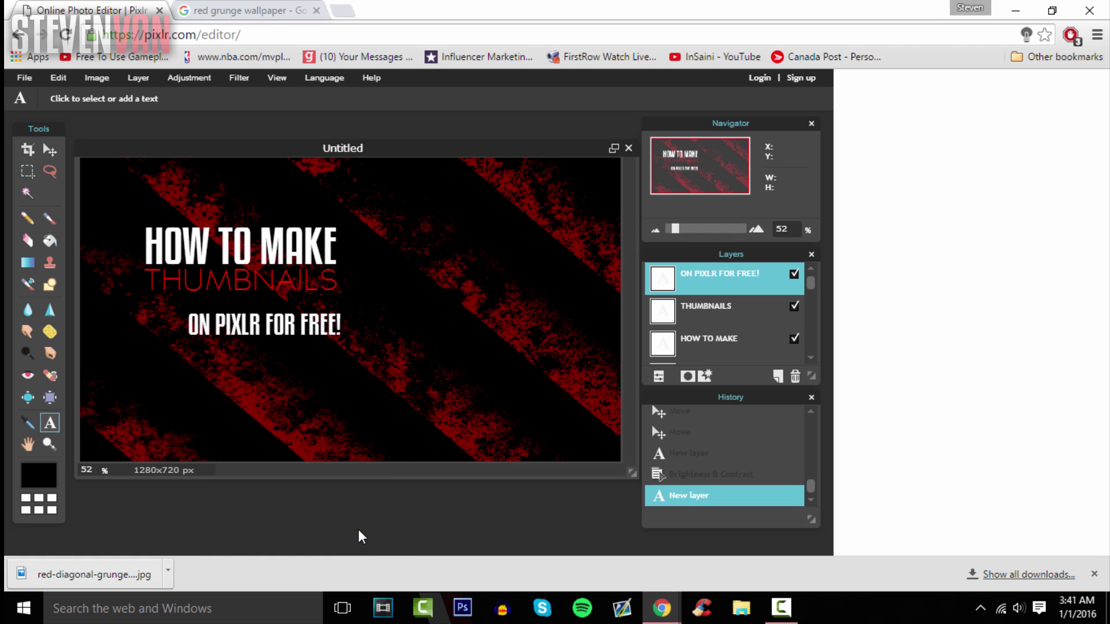
Move the ON PIXLR FOR FREE! text down and left on the canvas and set its size to 86.
{"action": "left_click", "coordinate": [50, 150]}
{"action": "left_click_drag", "start_coordinate": [304, 329], "coordinate": [234, 351]}
{"action": "left_click", "coordinate": [50, 423]}
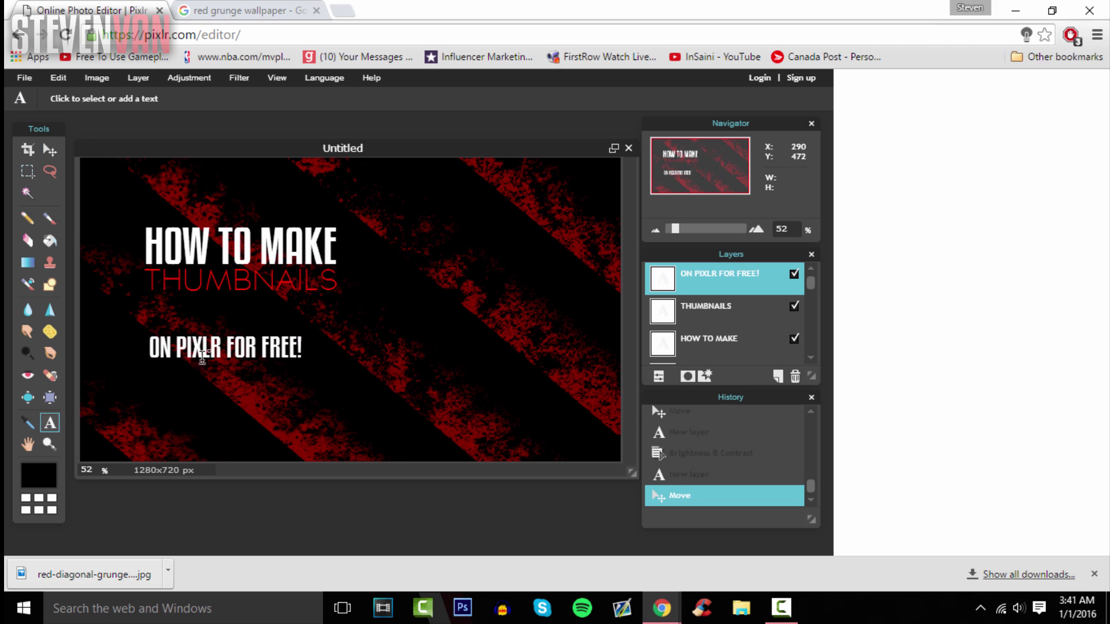
{"action": "left_click", "coordinate": [202, 358]}
{"action": "left_click", "coordinate": [248, 514]}
{"action": "mouse_move", "coordinate": [223, 536]}
{"action": "left_mouse_down"}
{"action": "mouse_move", "coordinate": [251, 536]}
{"action": "mouse_move", "coordinate": [224, 536]}
{"action": "left_mouse_up"}
{"action": "left_click", "coordinate": [261, 279]}
{"action": "left_click", "coordinate": [457, 491]}
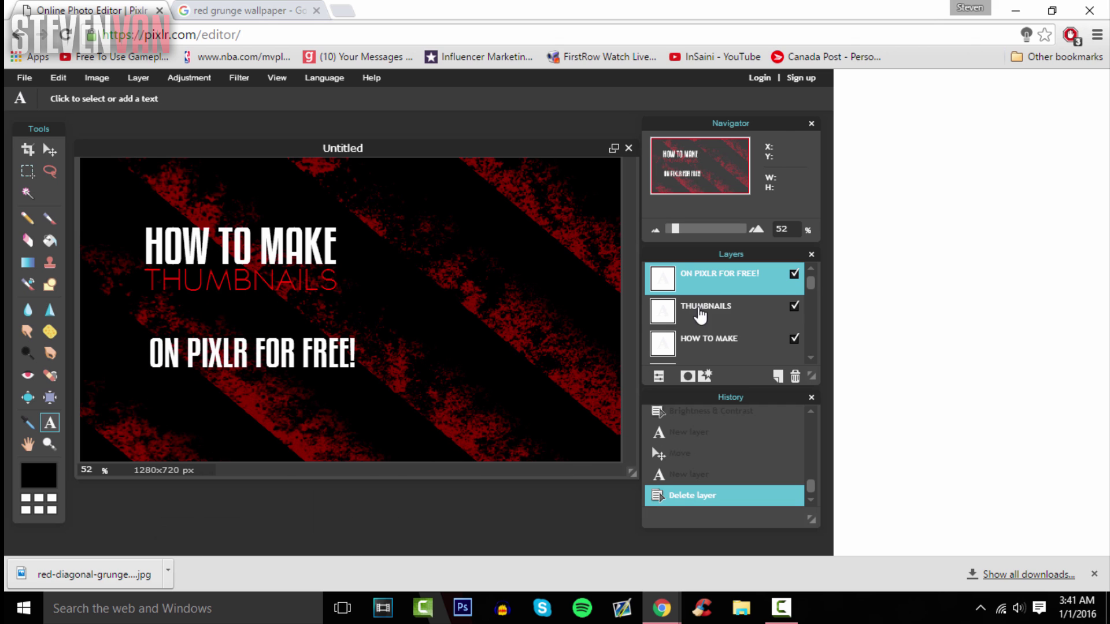
Set the THUMBNAILS text size to 109 and move it down and left, just above ON PIXLR FOR FREE!
{"action": "left_click", "coordinate": [260, 281]}
{"action": "left_click", "coordinate": [319, 470]}
{"action": "left_click", "coordinate": [300, 493]}
{"action": "left_click_drag", "start_coordinate": [301, 496], "coordinate": [315, 495]}
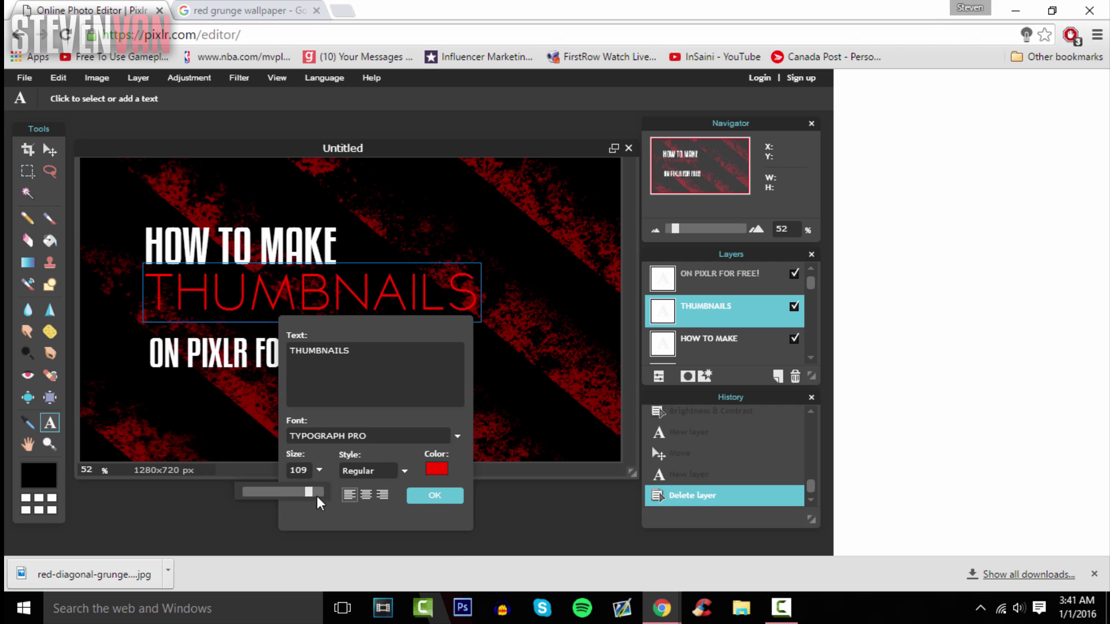
{"action": "left_click", "coordinate": [435, 495]}
{"action": "left_click", "coordinate": [50, 150]}
{"action": "left_click_drag", "start_coordinate": [272, 289], "coordinate": [325, 307]}
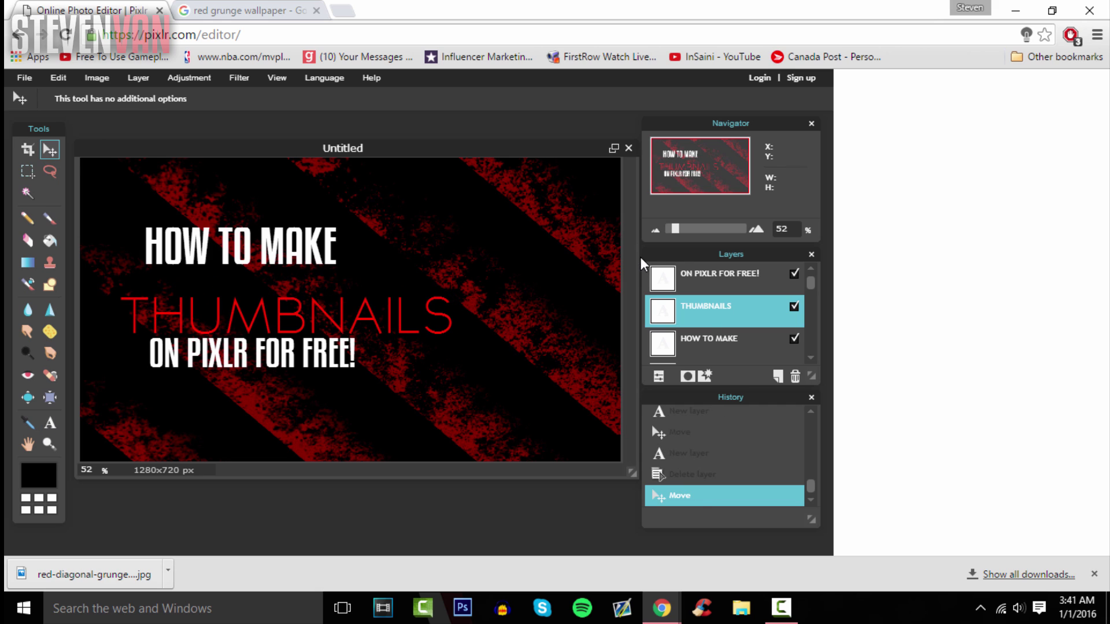
Set the size of the HOW TO MAKE text to 130.
{"action": "left_click", "coordinate": [706, 345]}
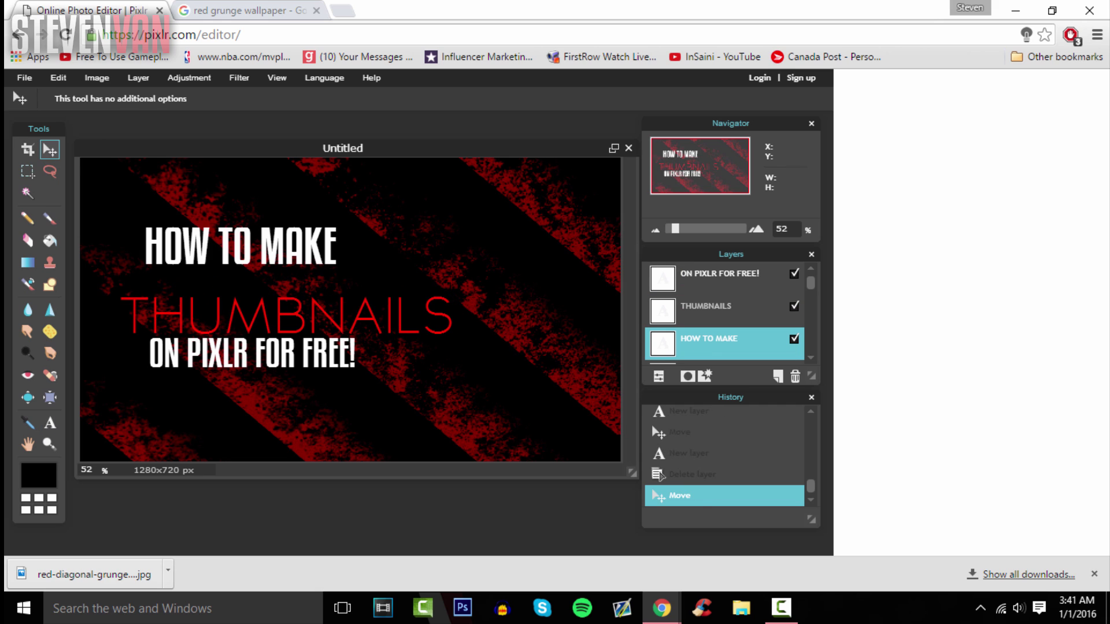
{"action": "left_click", "coordinate": [50, 423]}
{"action": "left_click", "coordinate": [193, 224]}
{"action": "left_click_drag", "start_coordinate": [345, 493], "coordinate": [367, 498]}
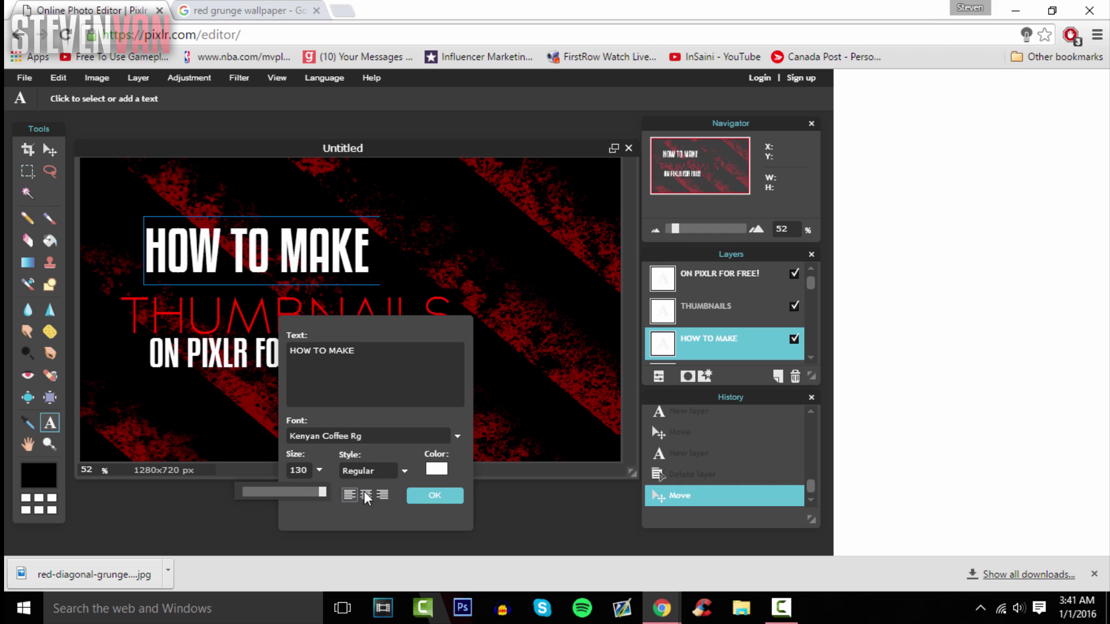
{"action": "left_click", "coordinate": [420, 507]}
Set the THUMBNAILS text size to 89 and move it up directly beneath HOW TO MAKE, aligning their starting edges.
{"action": "left_click", "coordinate": [256, 322]}
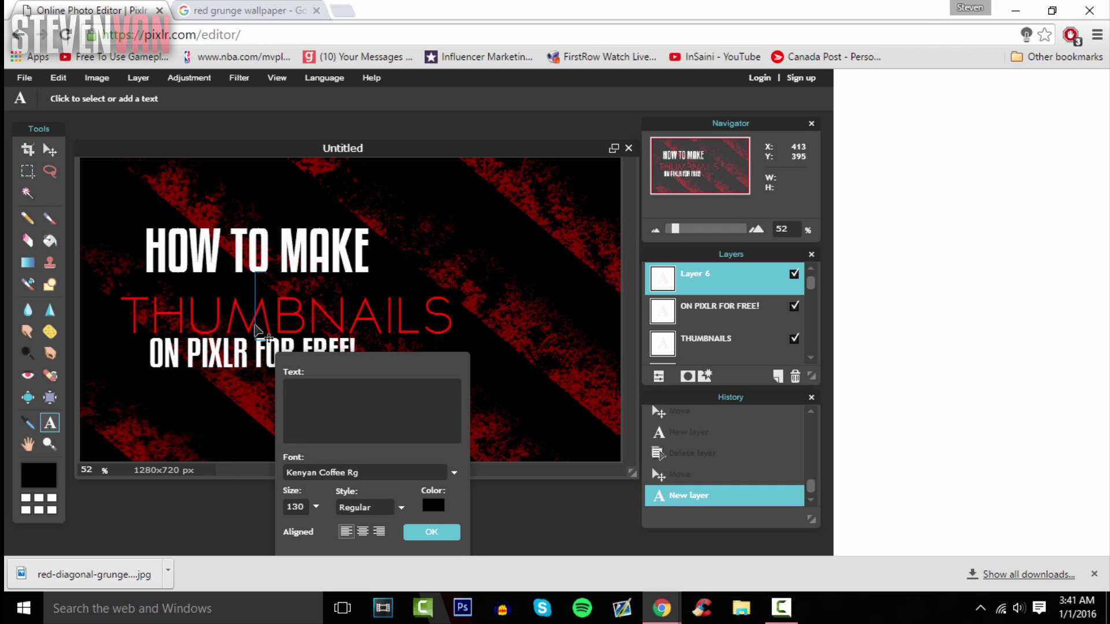
{"action": "left_click", "coordinate": [431, 532]}
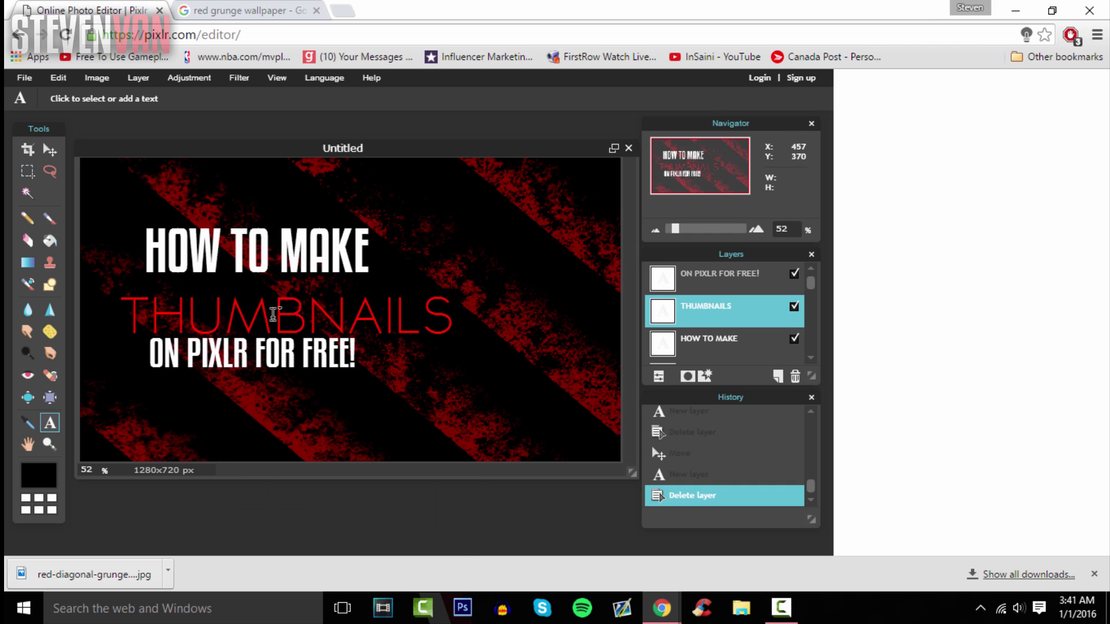
{"action": "left_click", "coordinate": [278, 318]}
{"action": "left_click", "coordinate": [317, 507]}
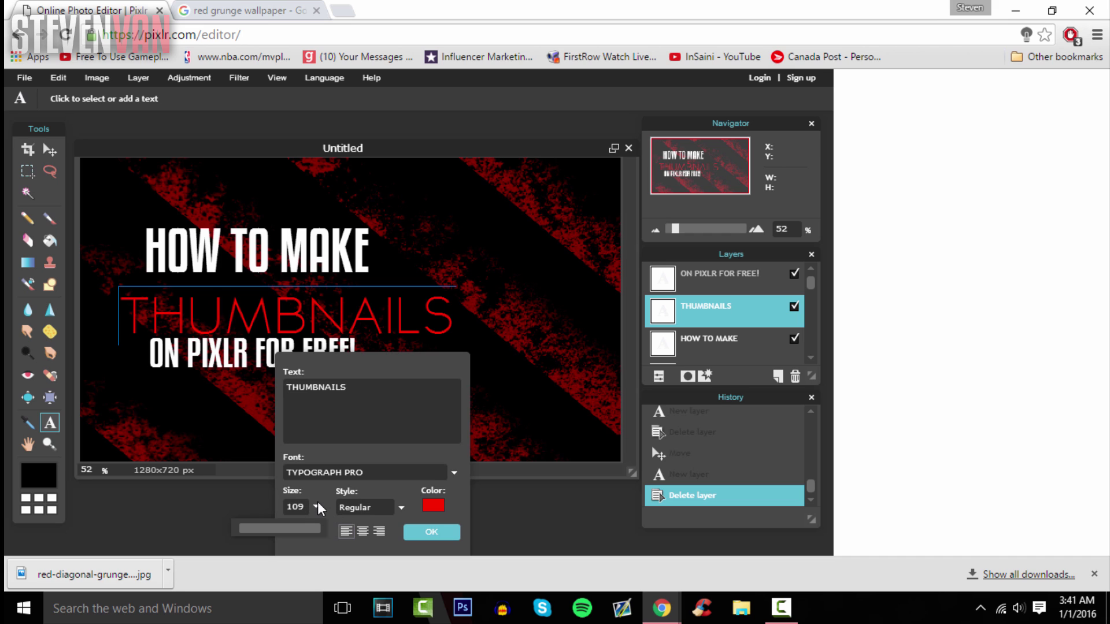
{"action": "left_click_drag", "start_coordinate": [306, 531], "coordinate": [293, 530]}
{"action": "key", "text": "v"}
{"action": "left_click_drag", "start_coordinate": [260, 271], "coordinate": [257, 254]}
{"action": "key", "text": "t"}
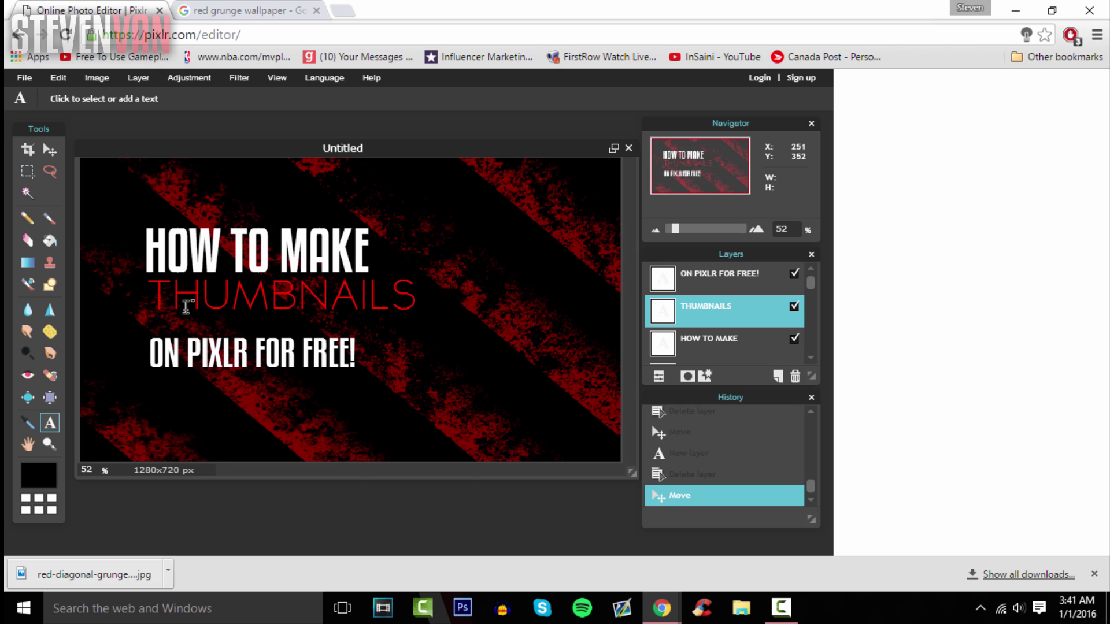
Reduce the THUMBNAILS text size to 73 so its width matches HOW TO MAKE.
{"action": "left_click", "coordinate": [192, 305]}
{"action": "left_click", "coordinate": [315, 507]}
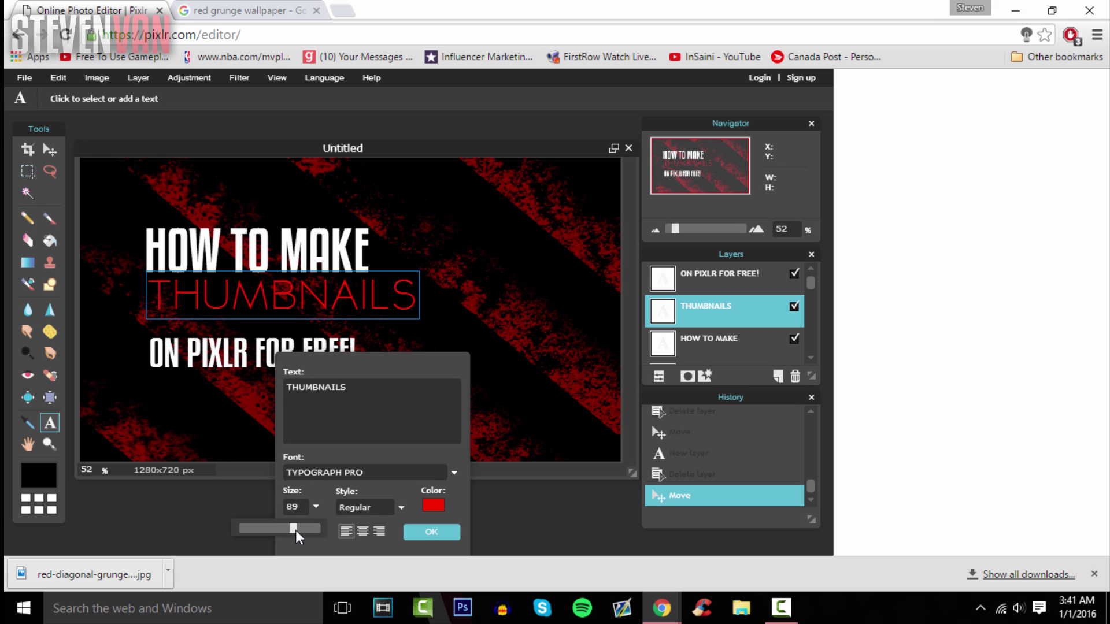
{"action": "left_click_drag", "start_coordinate": [295, 531], "coordinate": [282, 528]}
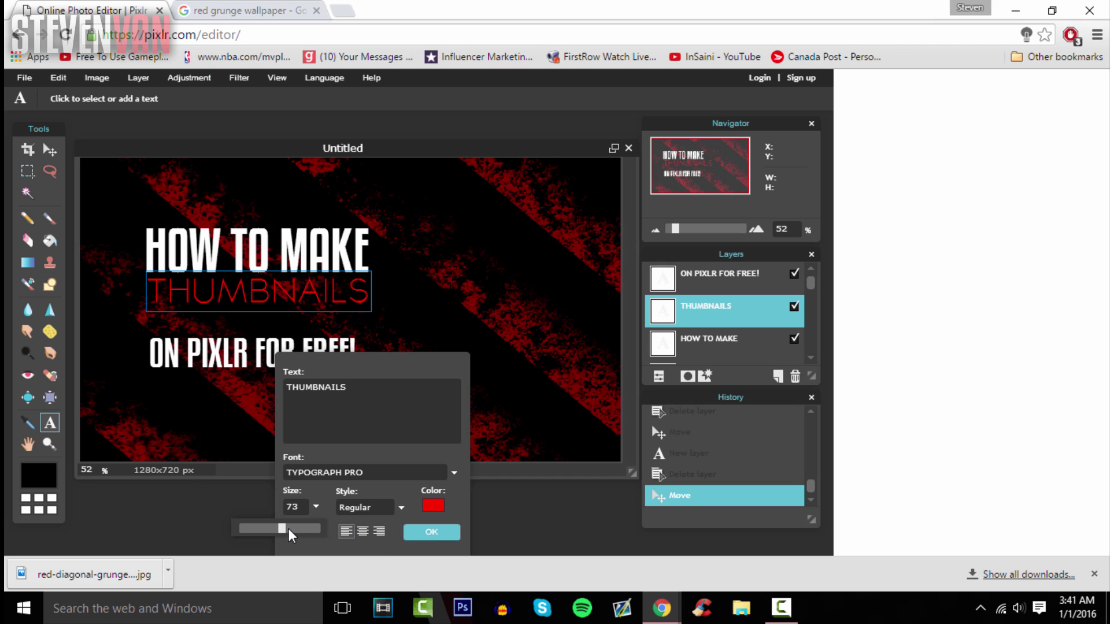
{"action": "left_click_drag", "start_coordinate": [282, 529], "coordinate": [284, 533]}
{"action": "left_click", "coordinate": [431, 532]}
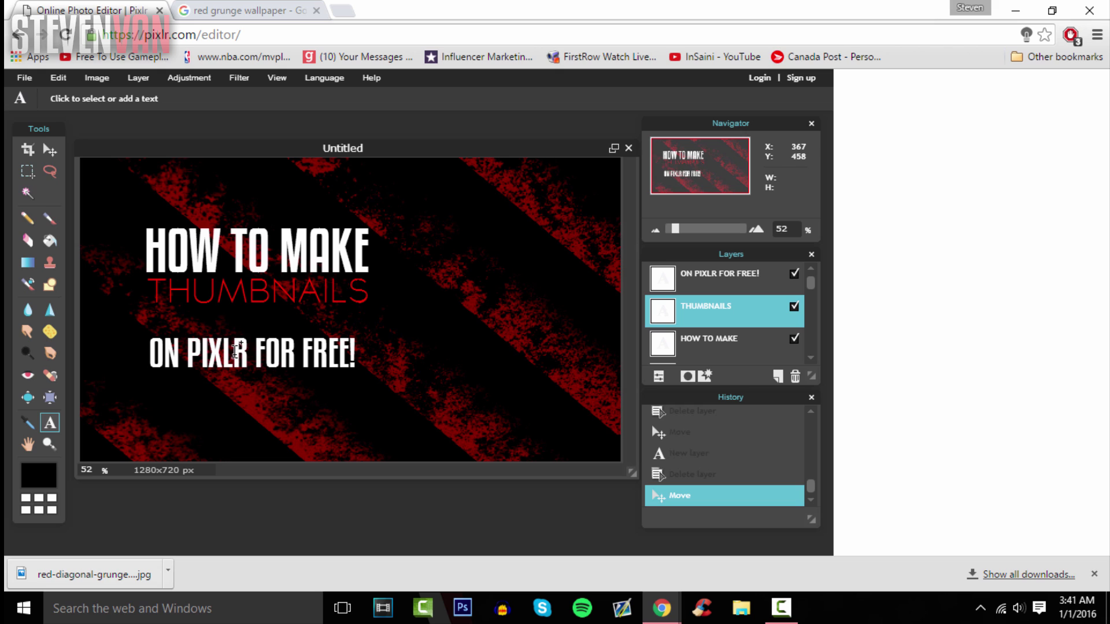
Move the ON PIXLR FOR FREE! text up directly beneath the THUMBNAILS text.
{"action": "left_click", "coordinate": [50, 150]}
{"action": "left_click_drag", "start_coordinate": [364, 408], "coordinate": [366, 374]}
{"action": "key", "text": "ctrl+z"}
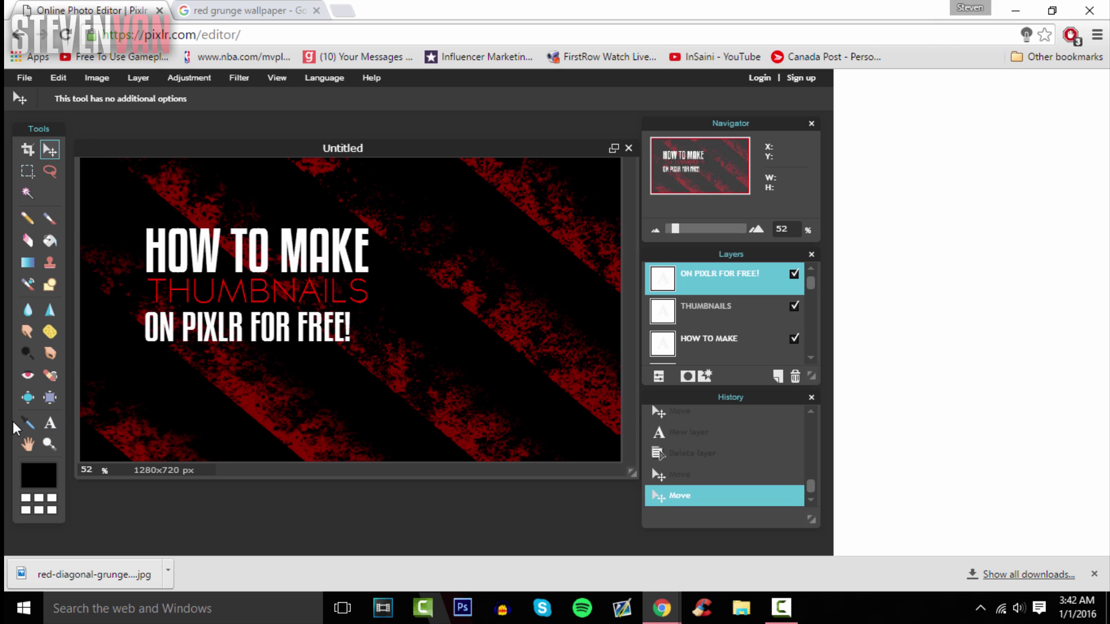
Set the ON PIXLR FOR FREE! text size to 95 and nudge it into alignment with the title lines above.
{"action": "left_click", "coordinate": [49, 423]}
{"action": "left_click", "coordinate": [204, 330]}
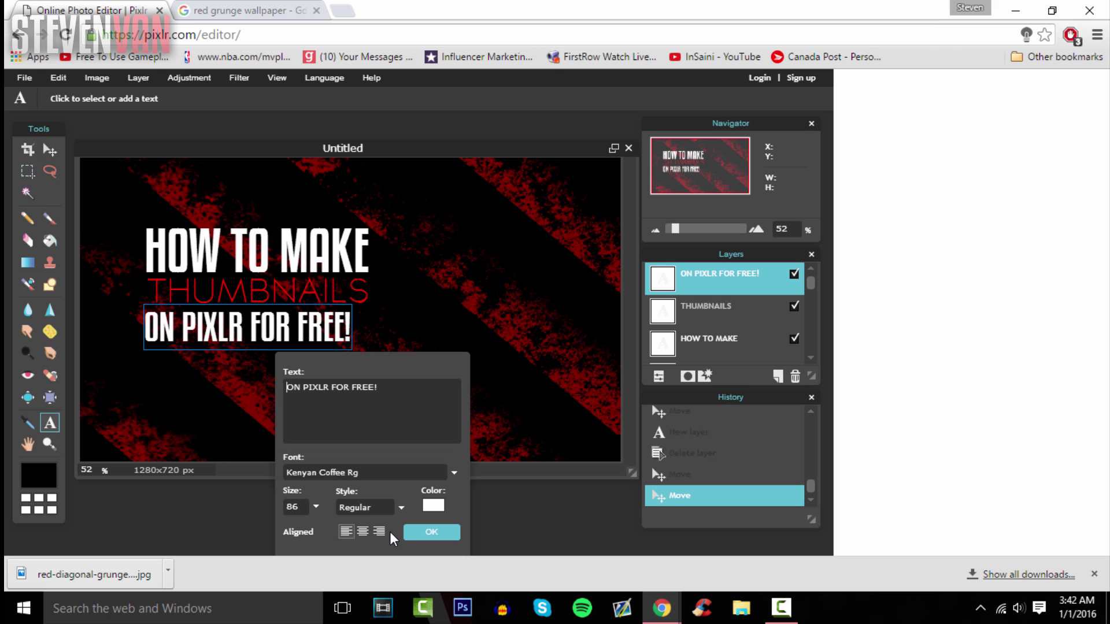
{"action": "left_click", "coordinate": [313, 509]}
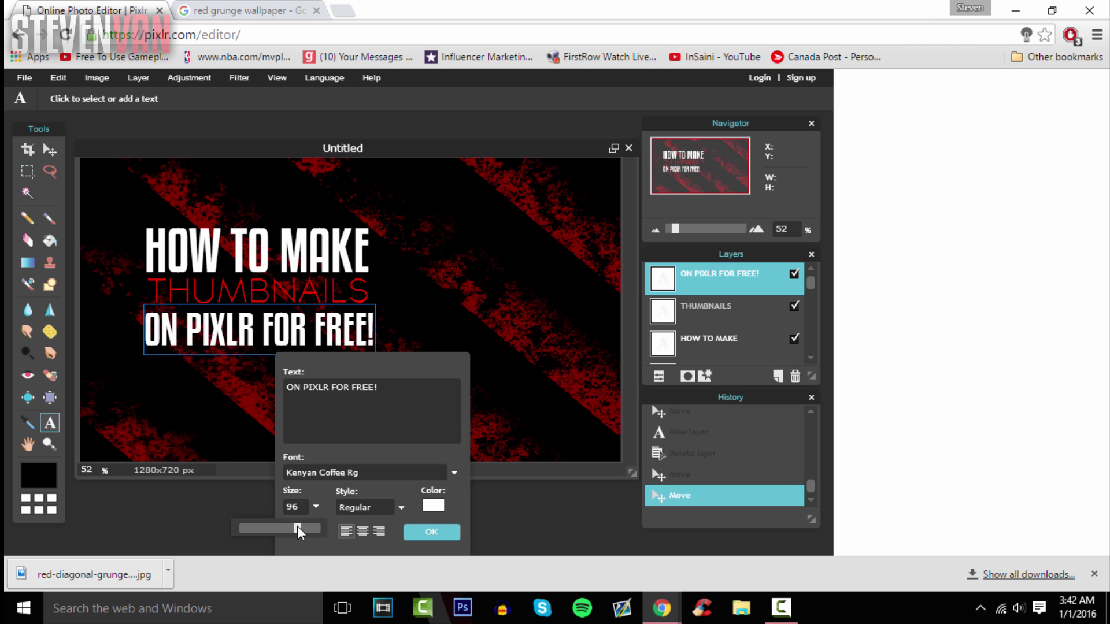
{"action": "double_click", "coordinate": [297, 507]}
{"action": "type", "text": "9"}
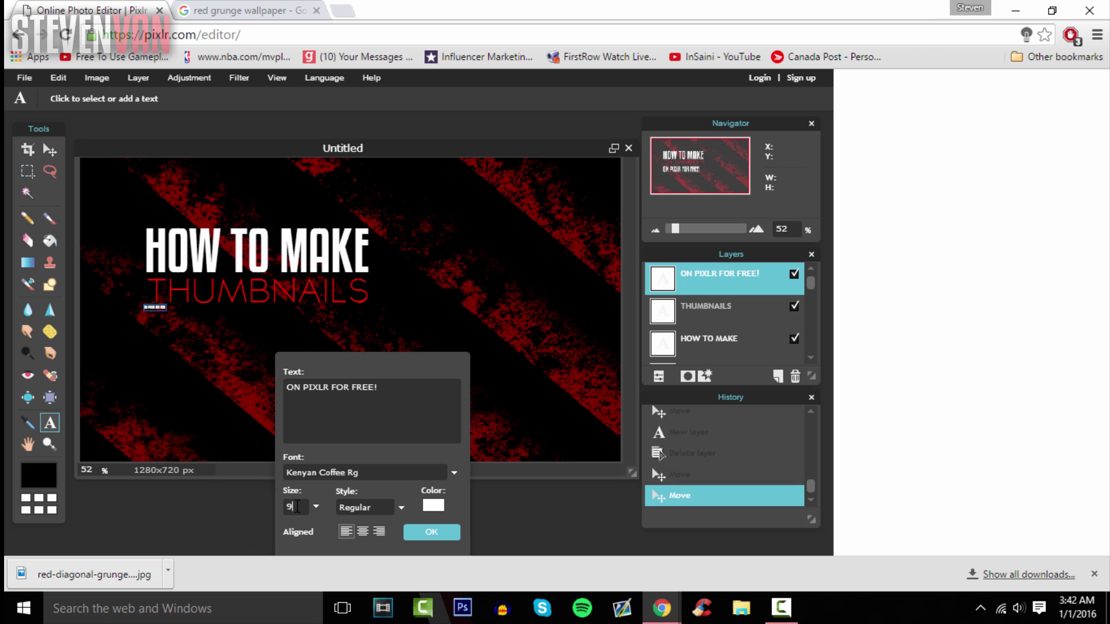
{"action": "type", "text": "3"}
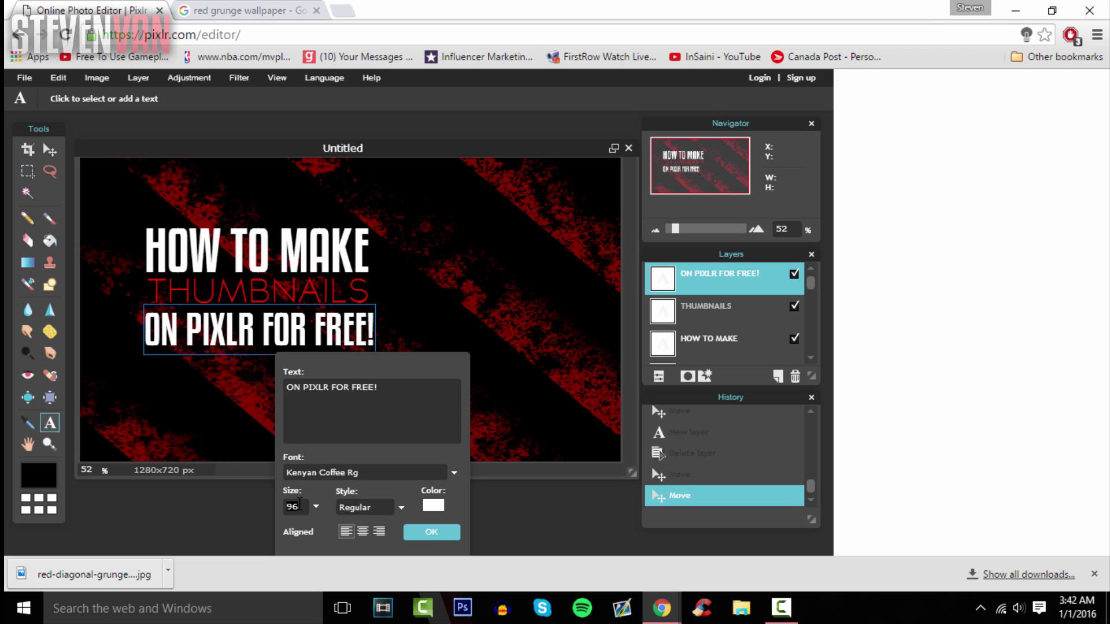
{"action": "type", "text": "5"}
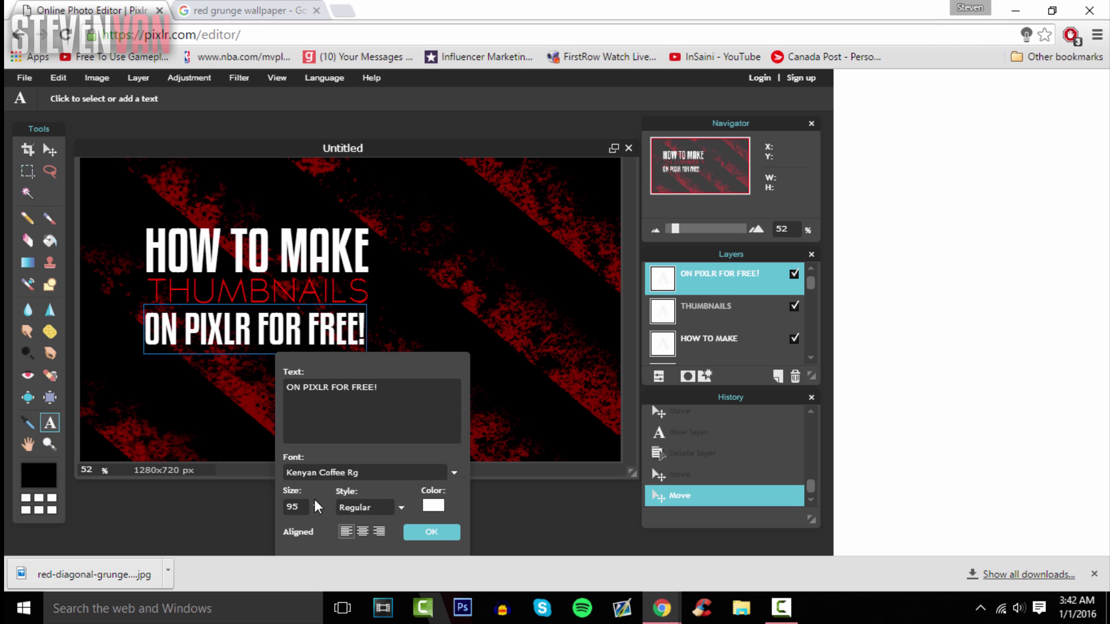
{"action": "left_click", "coordinate": [430, 533]}
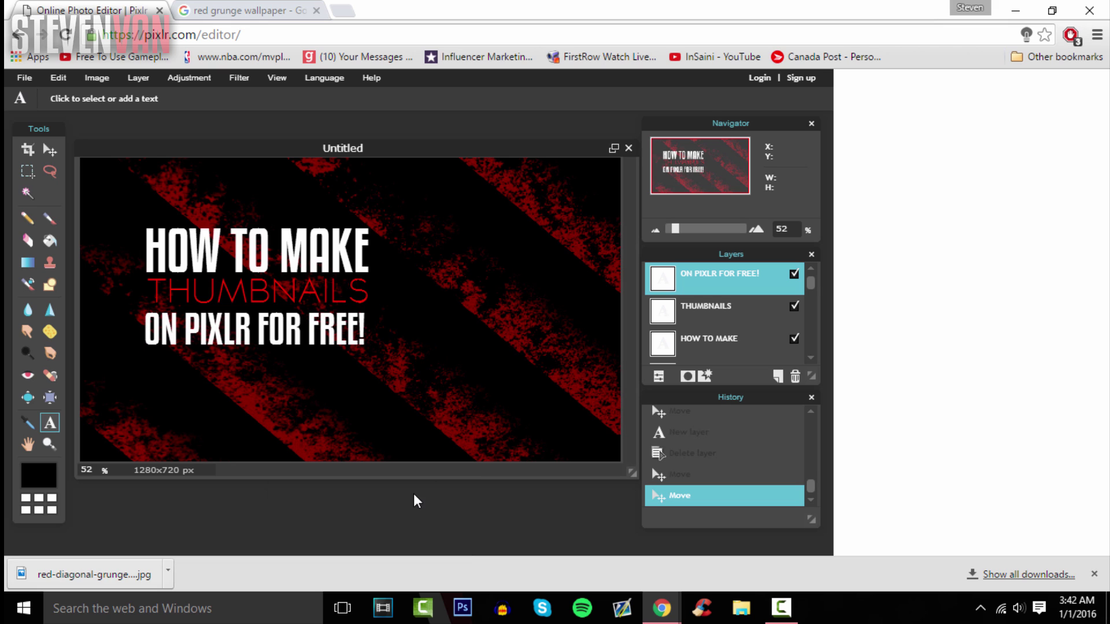
{"action": "left_click", "coordinate": [50, 150]}
{"action": "left_click_drag", "start_coordinate": [225, 263], "coordinate": [220, 245]}
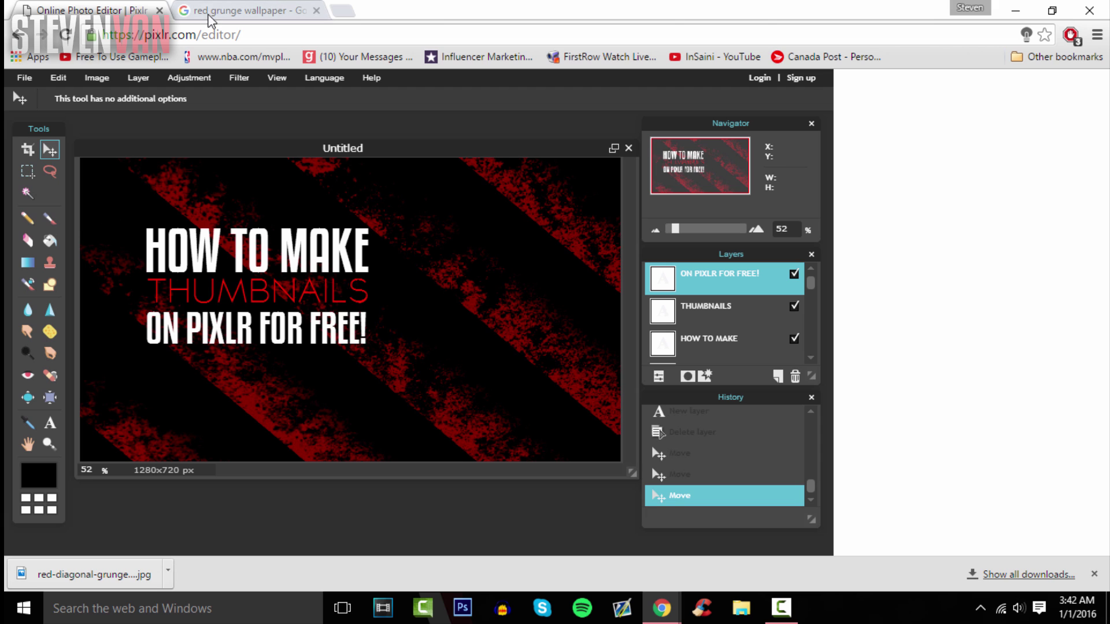
Search Google Images for "PIXLR logo png" in the other browser tab.
{"action": "left_click", "coordinate": [250, 10]}
{"action": "scroll", "coordinate": [247, 116], "scroll_direction": "up", "scroll_amount": 5}
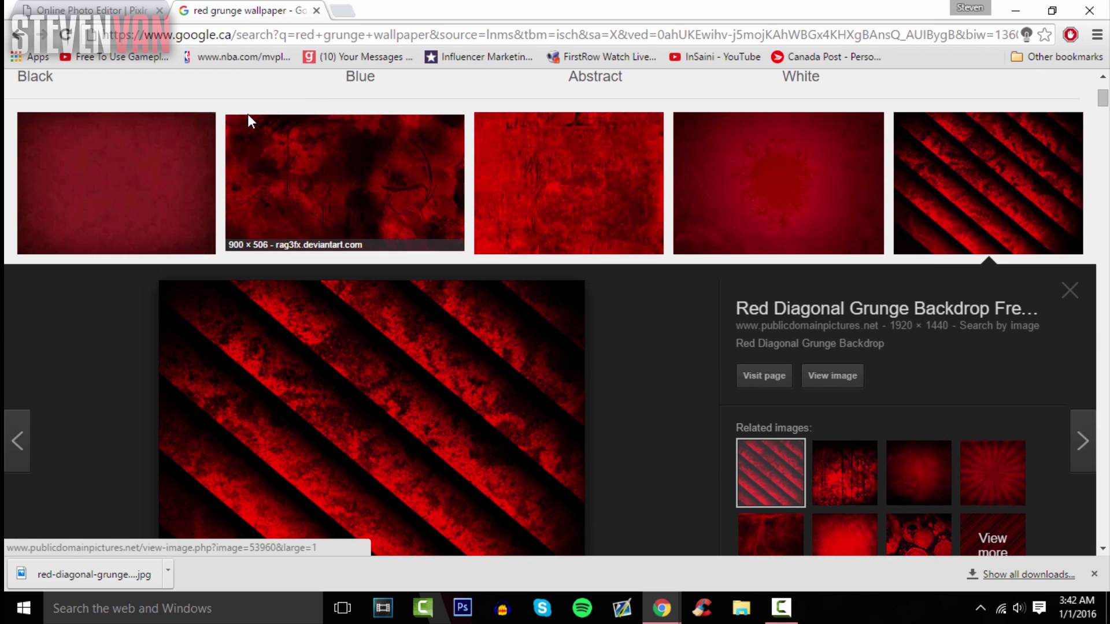
{"action": "left_click_drag", "start_coordinate": [237, 92], "coordinate": [116, 96]}
{"action": "type", "text": "PIXLR"}
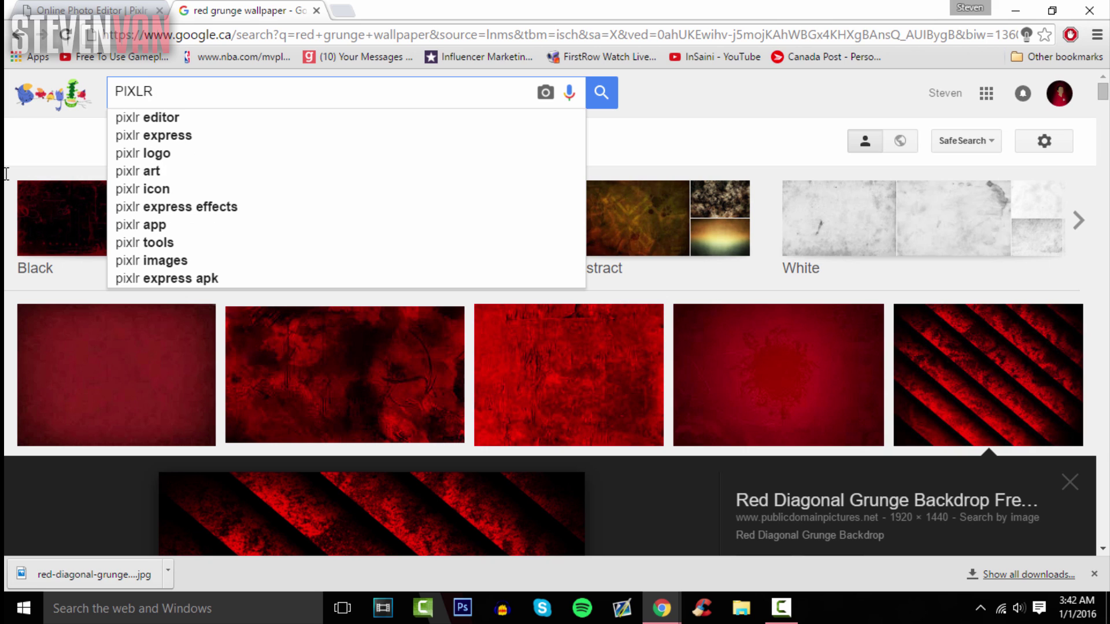
{"action": "type", "text": " logo png"}
{"action": "key", "text": "Return"}
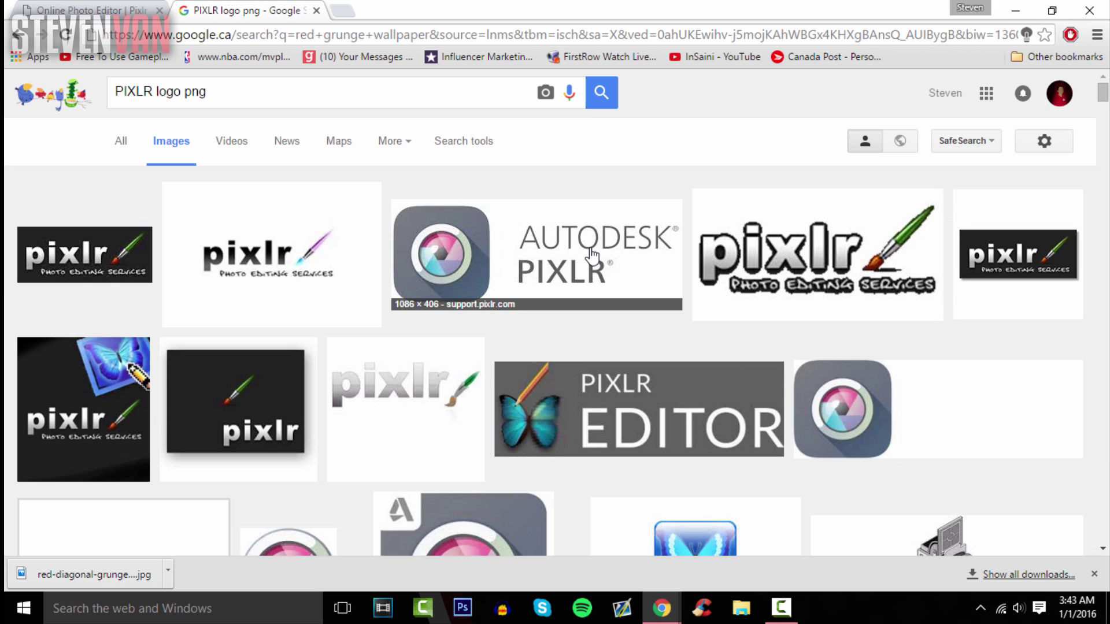
Download the round lens-shaped Pixlr logo with transparent background as pixlr-logo.png.
{"action": "scroll", "coordinate": [455, 206], "scroll_direction": "down", "scroll_amount": 4}
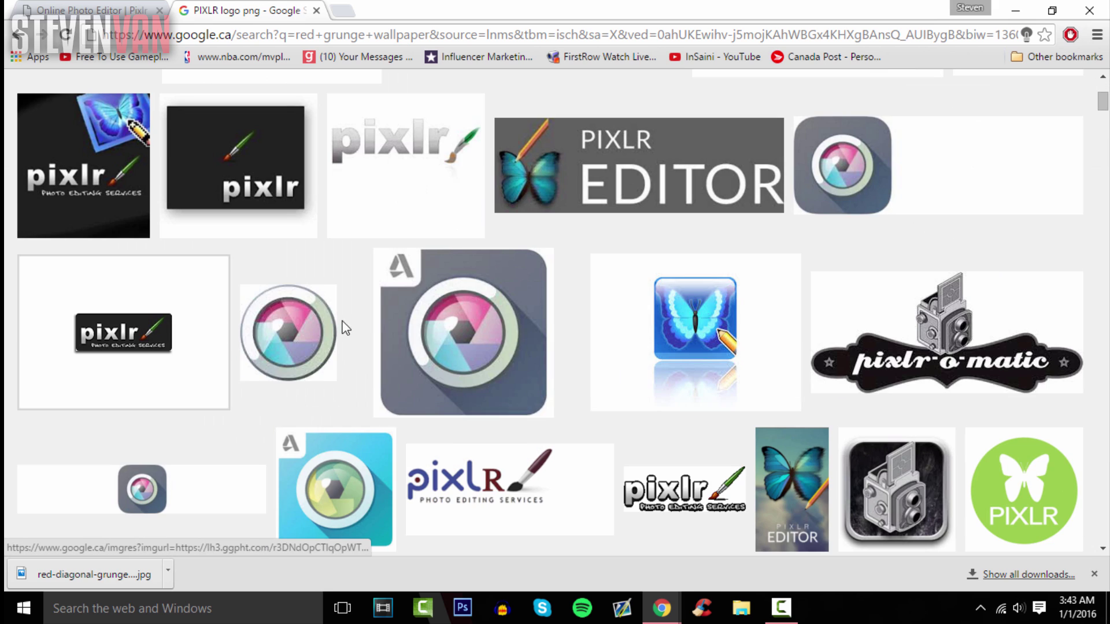
{"action": "left_click", "coordinate": [285, 334]}
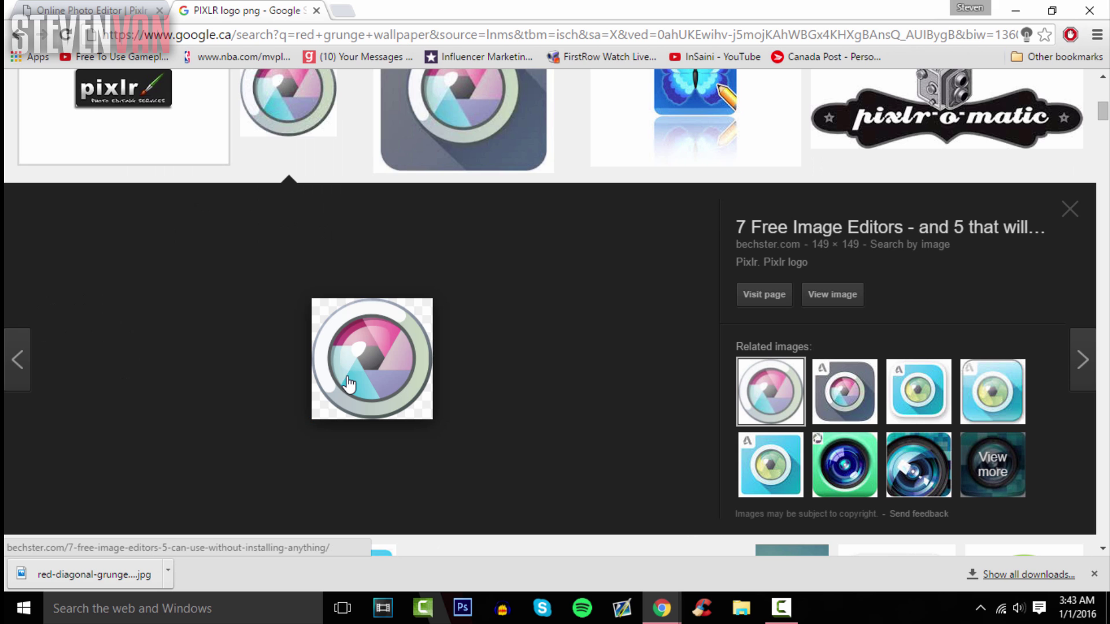
{"action": "right_click", "coordinate": [365, 370]}
{"action": "left_click", "coordinate": [391, 253]}
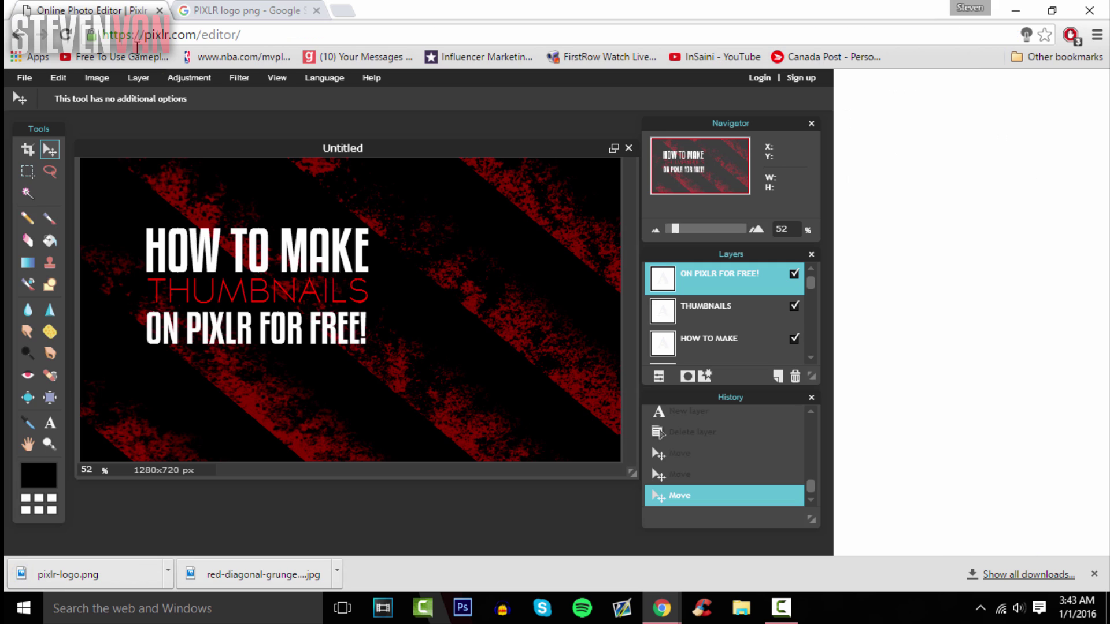
Open the pixlr-logo image from the Downloads folder in the Pixlr editor.
{"action": "left_click", "coordinate": [24, 77]}
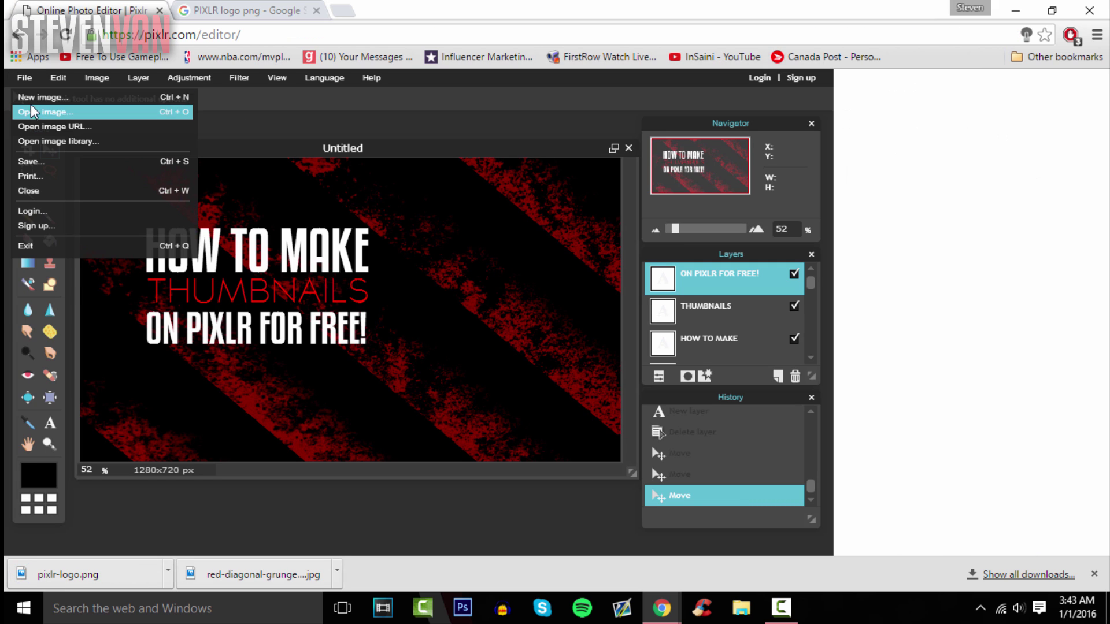
{"action": "left_click", "coordinate": [37, 110]}
{"action": "left_click", "coordinate": [412, 425]}
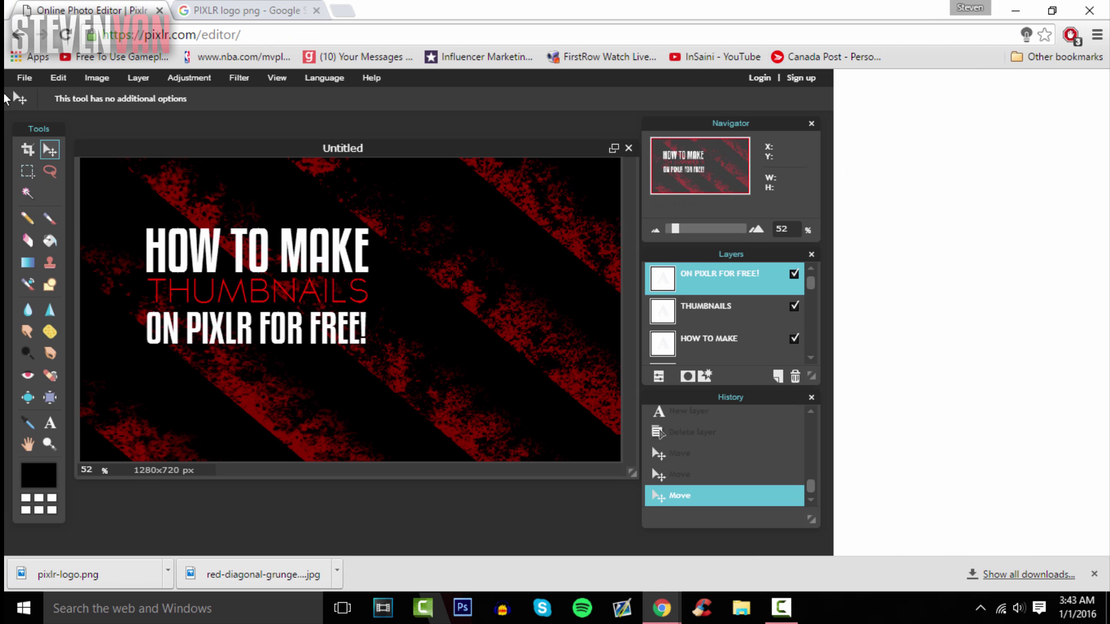
{"action": "left_click", "coordinate": [24, 77]}
{"action": "left_click", "coordinate": [35, 111]}
{"action": "left_click", "coordinate": [688, 219]}
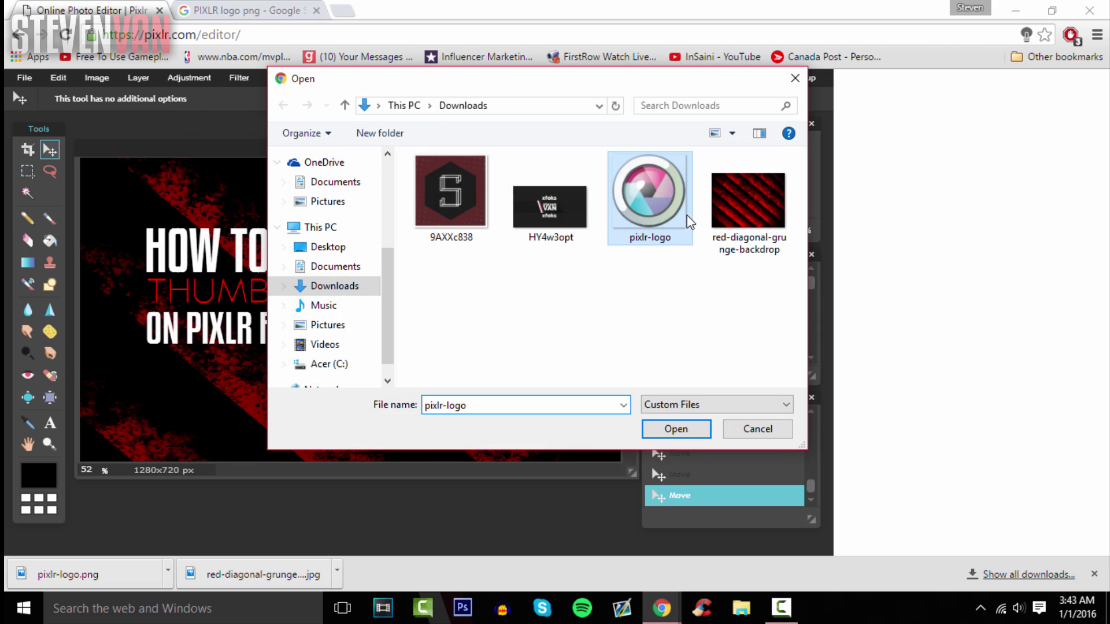
{"action": "double_click", "coordinate": [684, 220]}
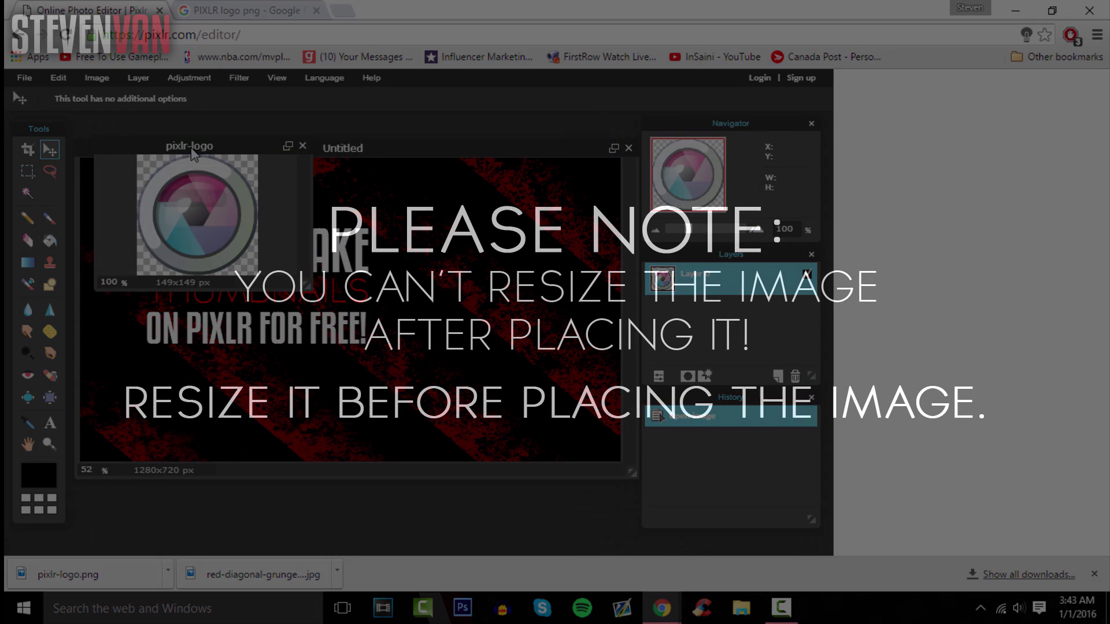
Move the logo image aside and enlarge it with its proportions constrained.
{"action": "left_click_drag", "start_coordinate": [192, 153], "coordinate": [155, 270]}
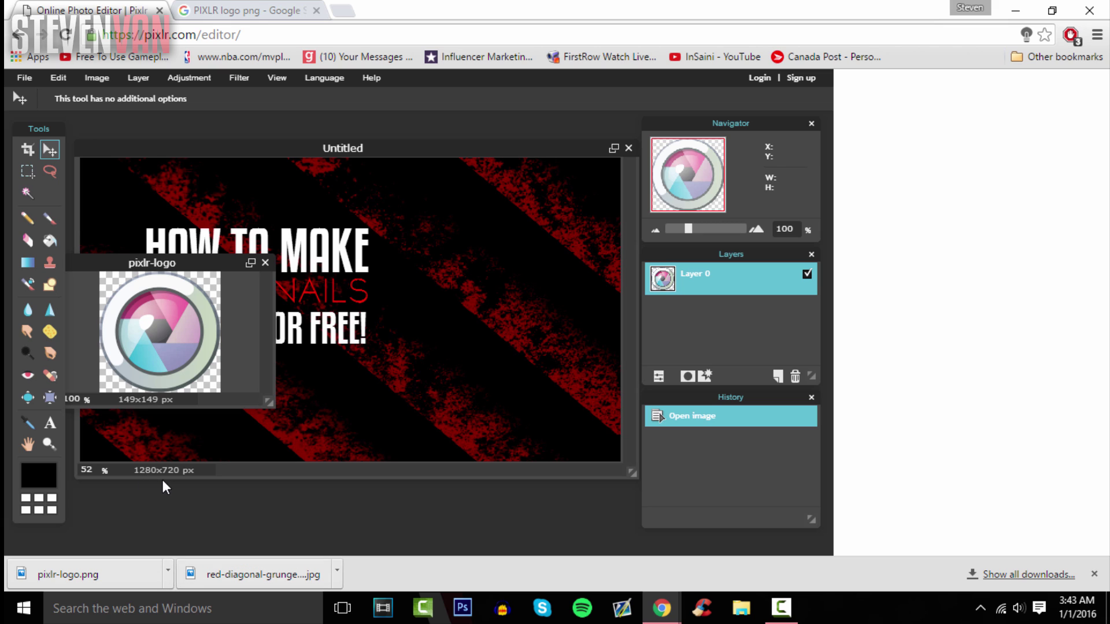
{"action": "left_click", "coordinate": [107, 78]}
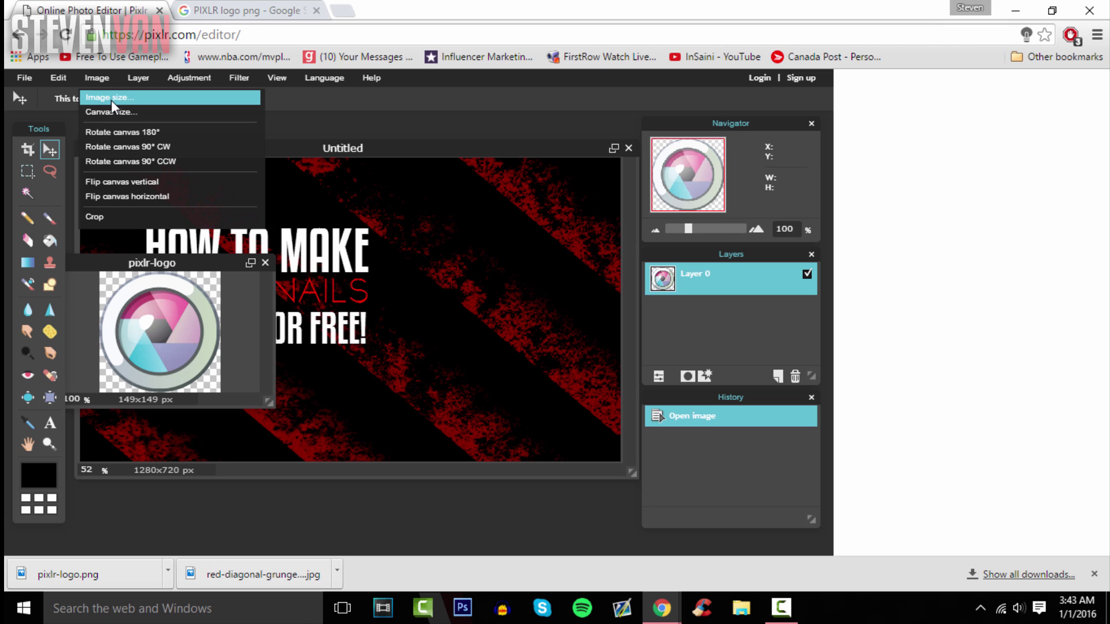
{"action": "left_click", "coordinate": [105, 101]}
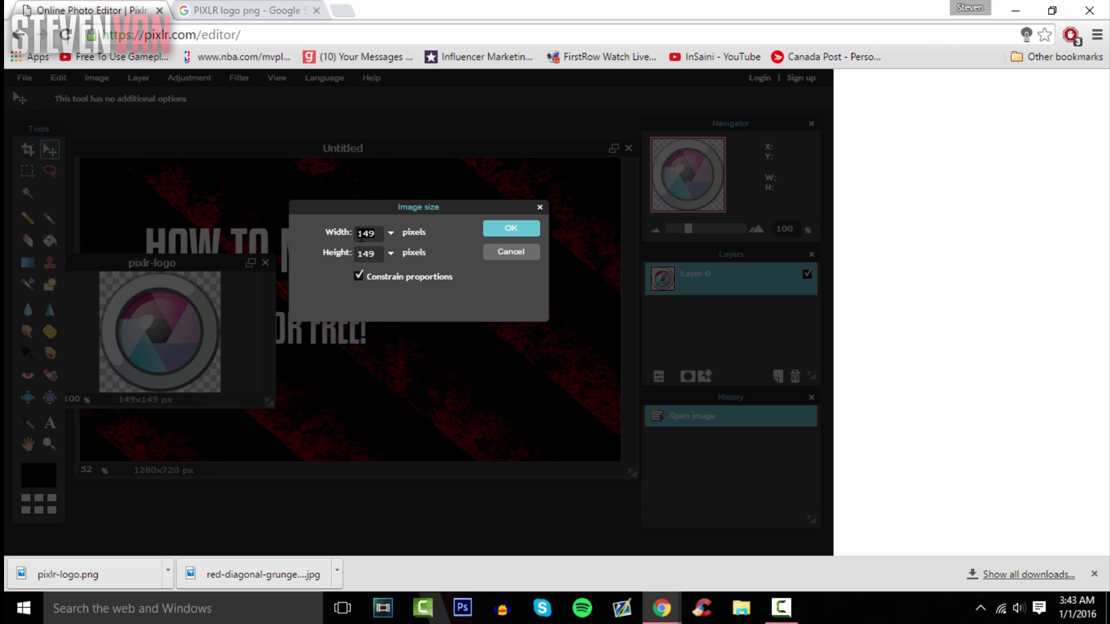
{"action": "left_click", "coordinate": [488, 228]}
Copy the logo layer into the thumbnail and move it to the right of the title text.
{"action": "left_click_drag", "start_coordinate": [688, 279], "coordinate": [540, 304]}
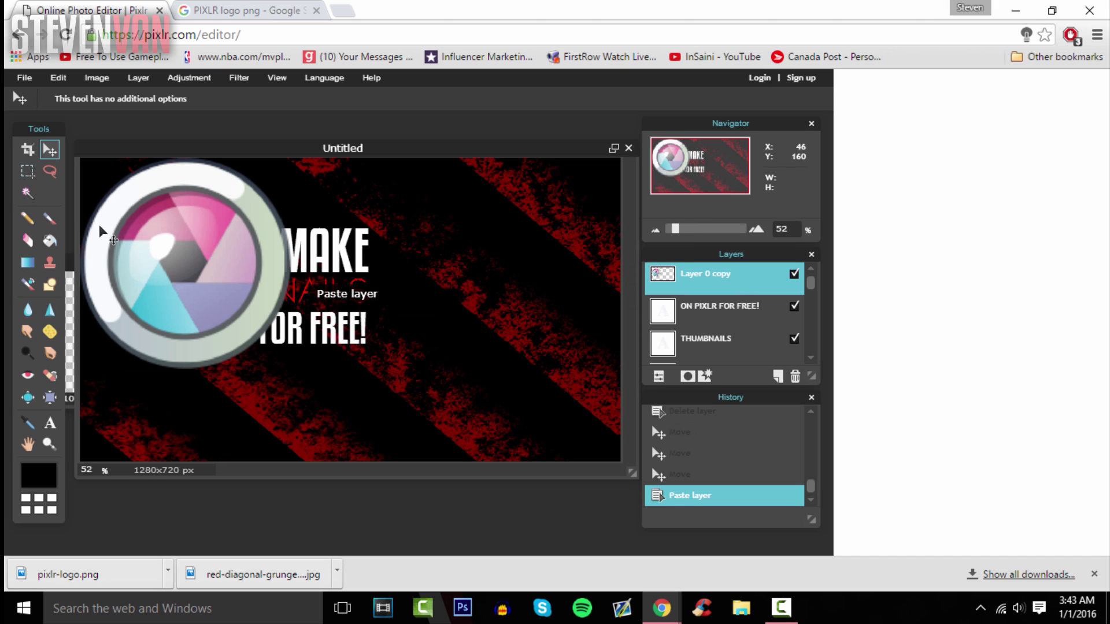
{"action": "left_click_drag", "start_coordinate": [100, 233], "coordinate": [549, 288]}
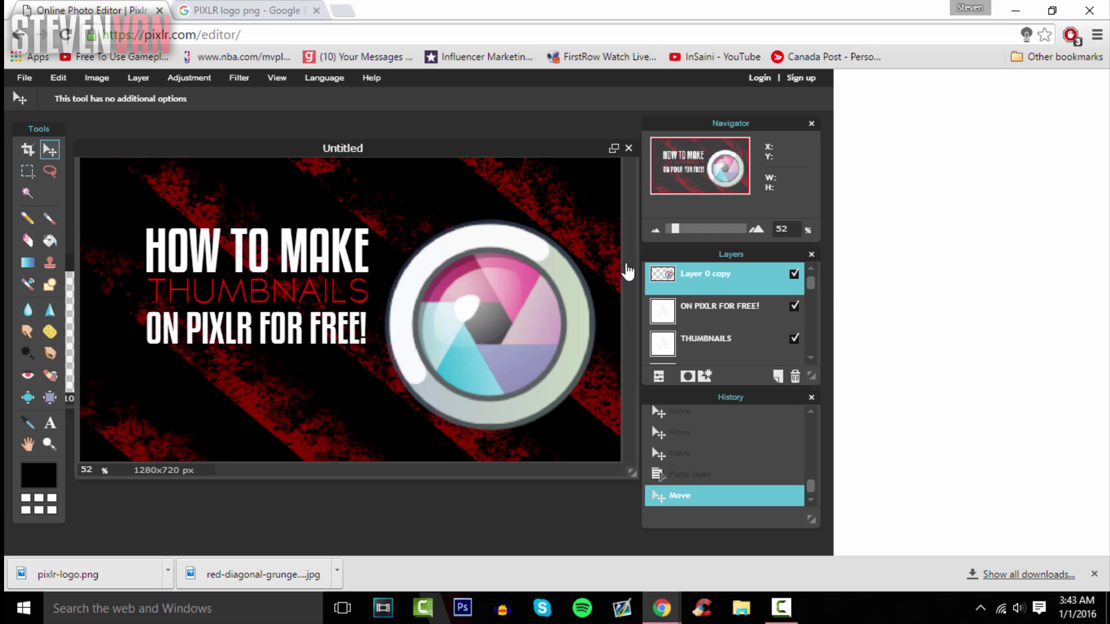
Try to resize the thumbnail image to 4000 pixels wide with constrained proportions, and undo the resize.
{"action": "left_click", "coordinate": [96, 77]}
{"action": "left_click", "coordinate": [122, 102]}
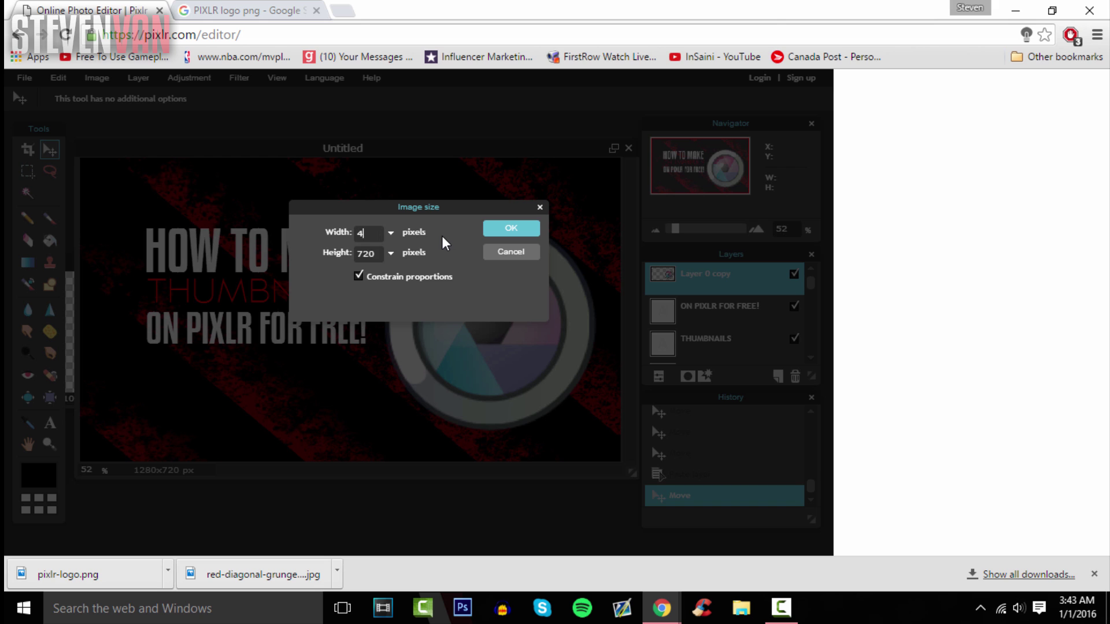
{"action": "left_click", "coordinate": [509, 228]}
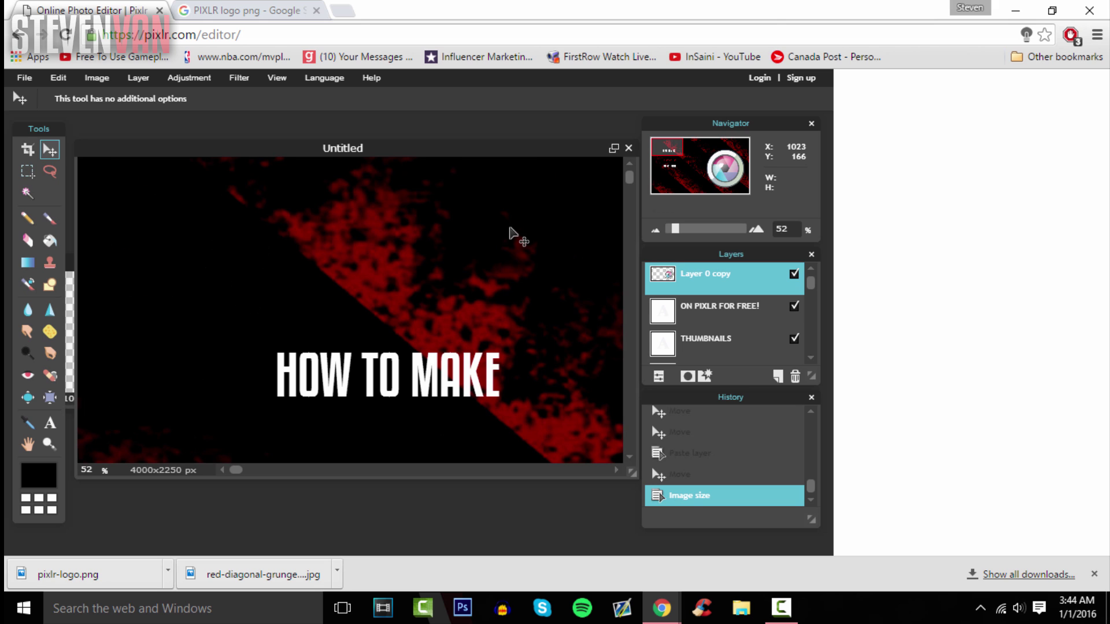
{"action": "key", "text": "ctrl+z"}
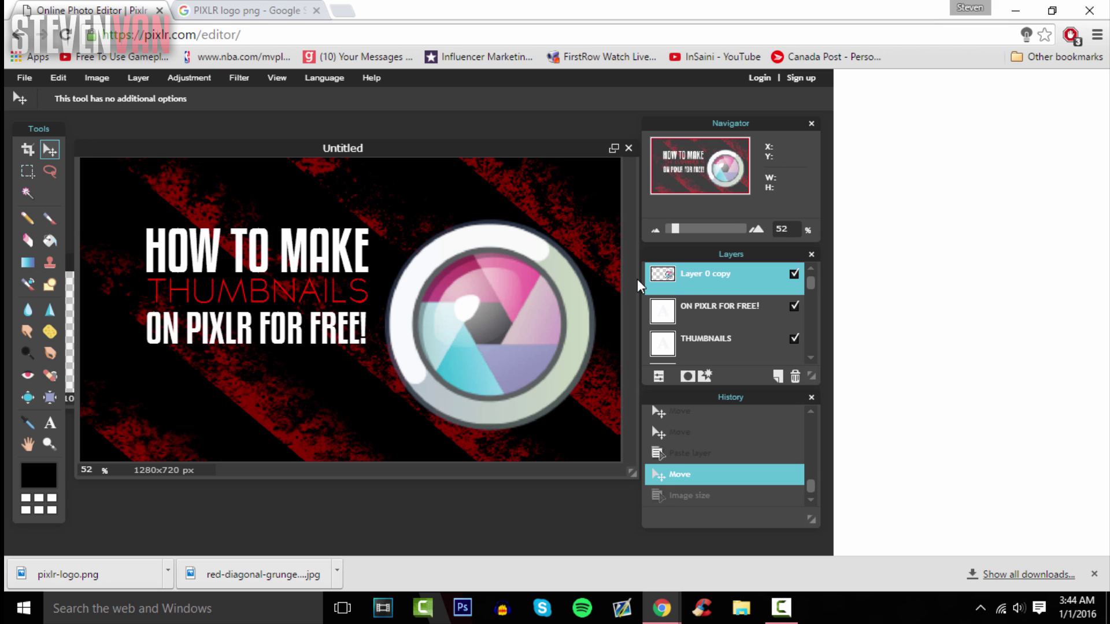
Enable the Outer glow layer style on the logo layer, keeping the logo in view beside the dialog.
{"action": "scroll", "coordinate": [723, 283], "scroll_direction": "down", "scroll_amount": 1}
{"action": "scroll", "coordinate": [734, 280], "scroll_direction": "up", "scroll_amount": 1}
{"action": "right_click", "coordinate": [742, 278]}
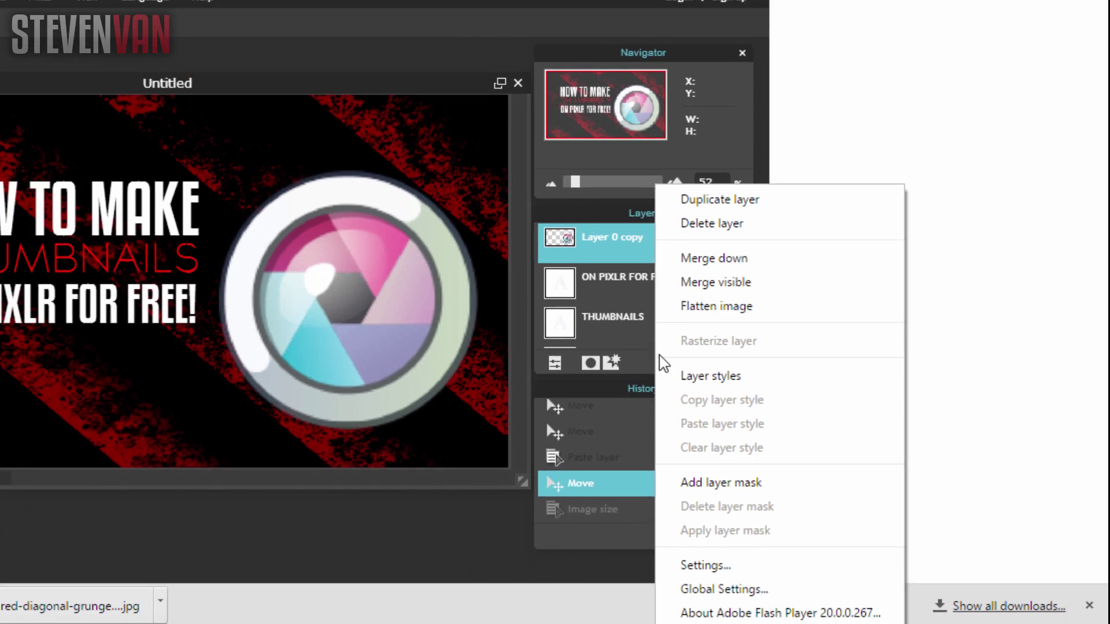
{"action": "left_click", "coordinate": [627, 363]}
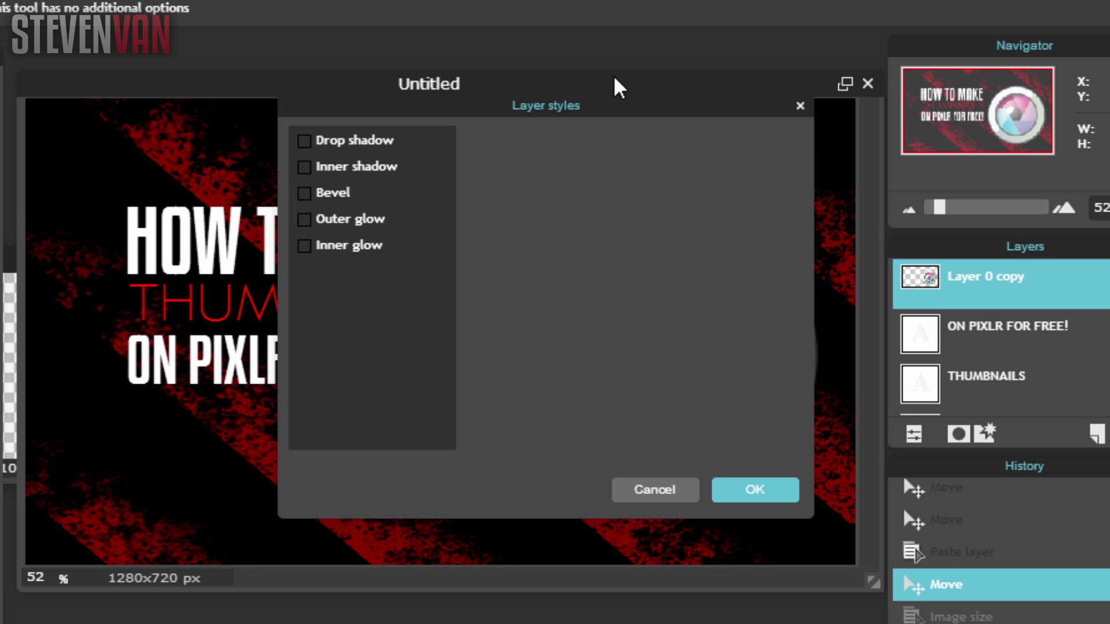
{"action": "left_click_drag", "start_coordinate": [643, 115], "coordinate": [296, 408]}
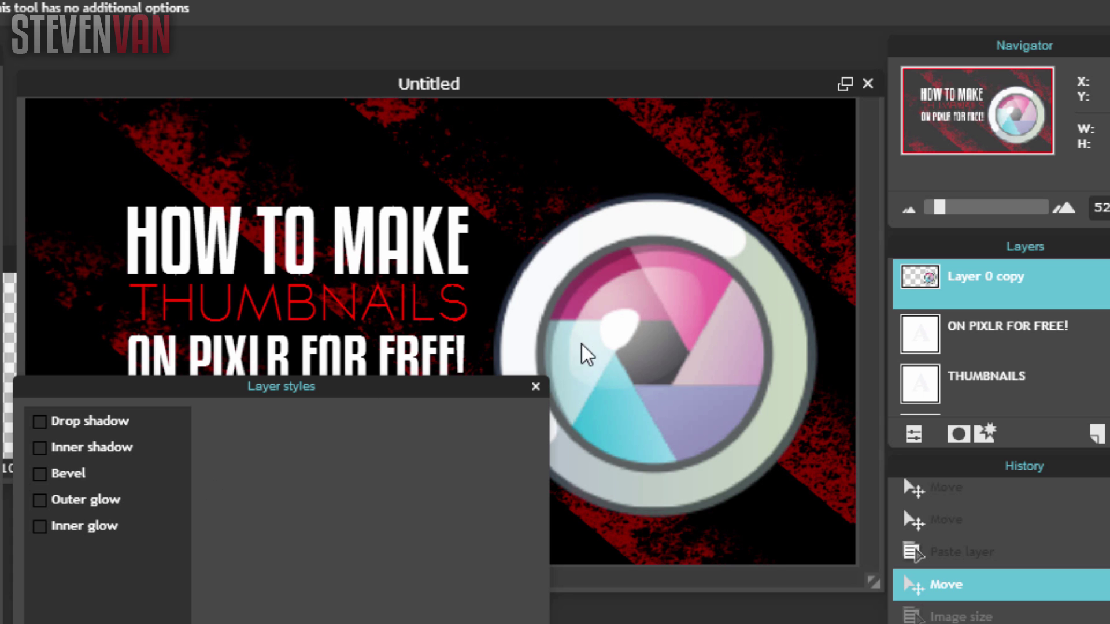
{"action": "left_click", "coordinate": [87, 502]}
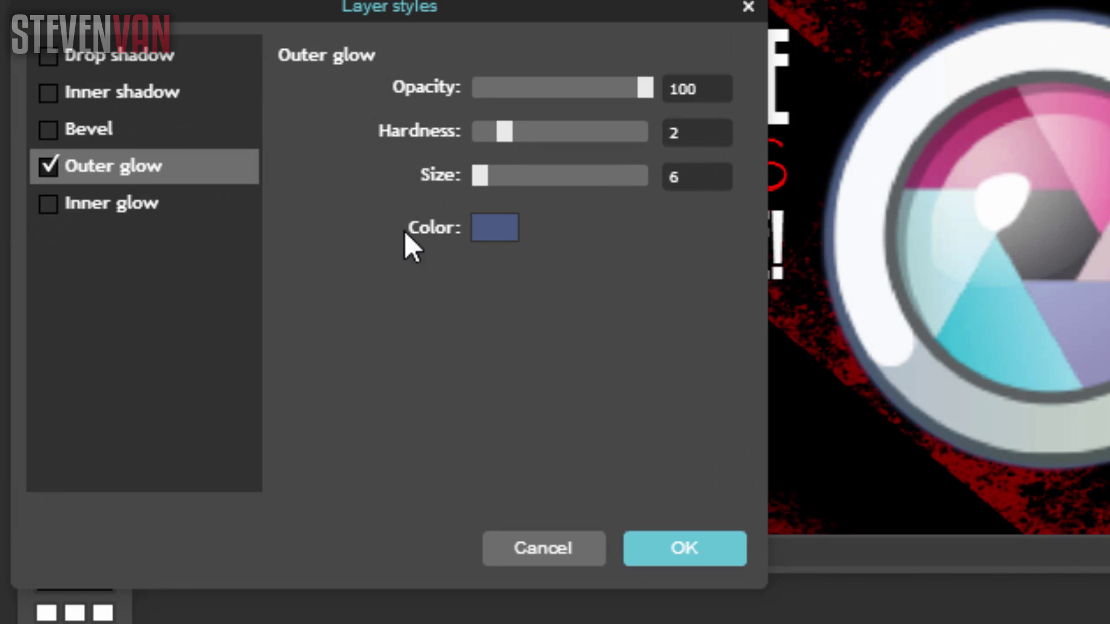
Set the logo's outer glow colour to bright red, ff0008.
{"action": "left_click", "coordinate": [474, 231]}
{"action": "mouse_move", "coordinate": [230, 193]}
{"action": "left_mouse_down"}
{"action": "mouse_move", "coordinate": [144, 193]}
{"action": "mouse_move", "coordinate": [175, 121]}
{"action": "left_mouse_up"}
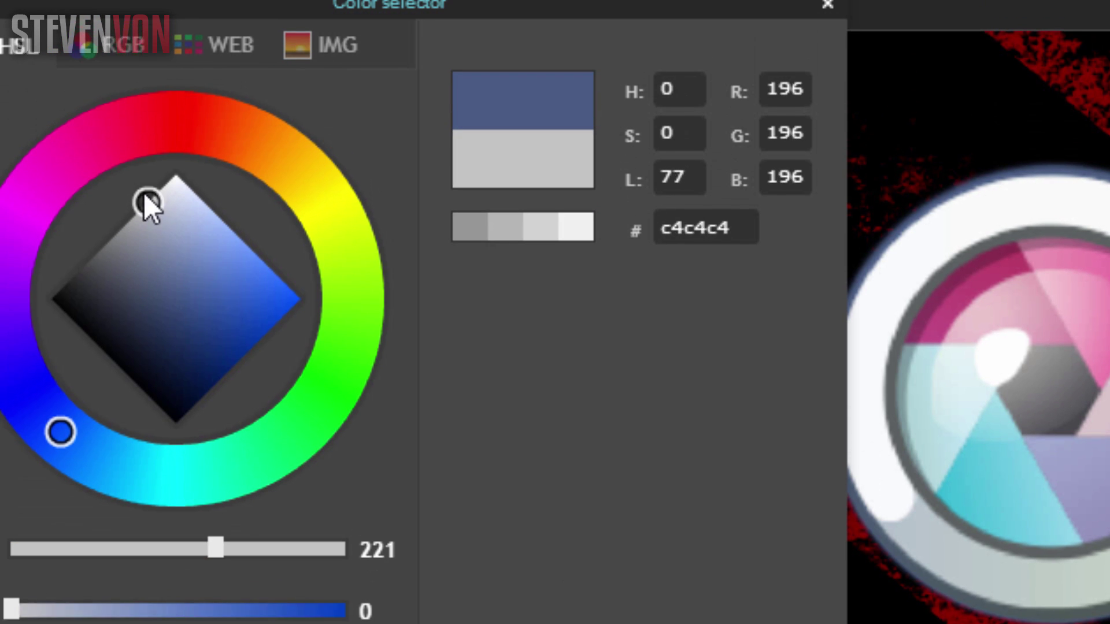
{"action": "left_click", "coordinate": [175, 123]}
{"action": "left_click", "coordinate": [300, 316]}
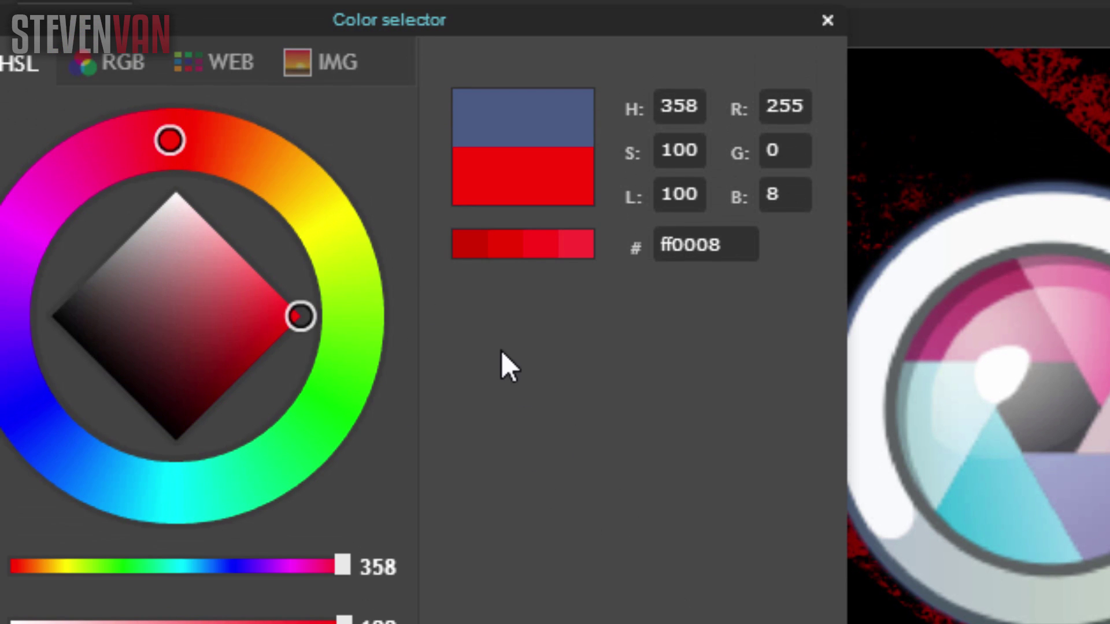
{"action": "key", "text": "Return"}
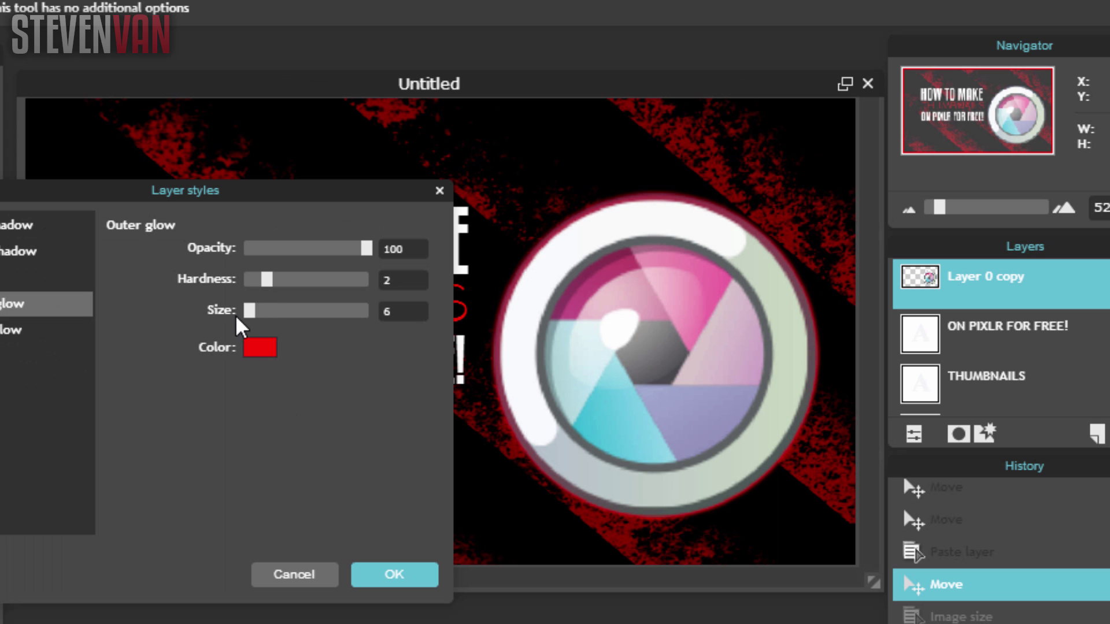
Set the logo's outer glow hardness to 1 and its size to 100.
{"action": "left_click_drag", "start_coordinate": [251, 315], "coordinate": [329, 319]}
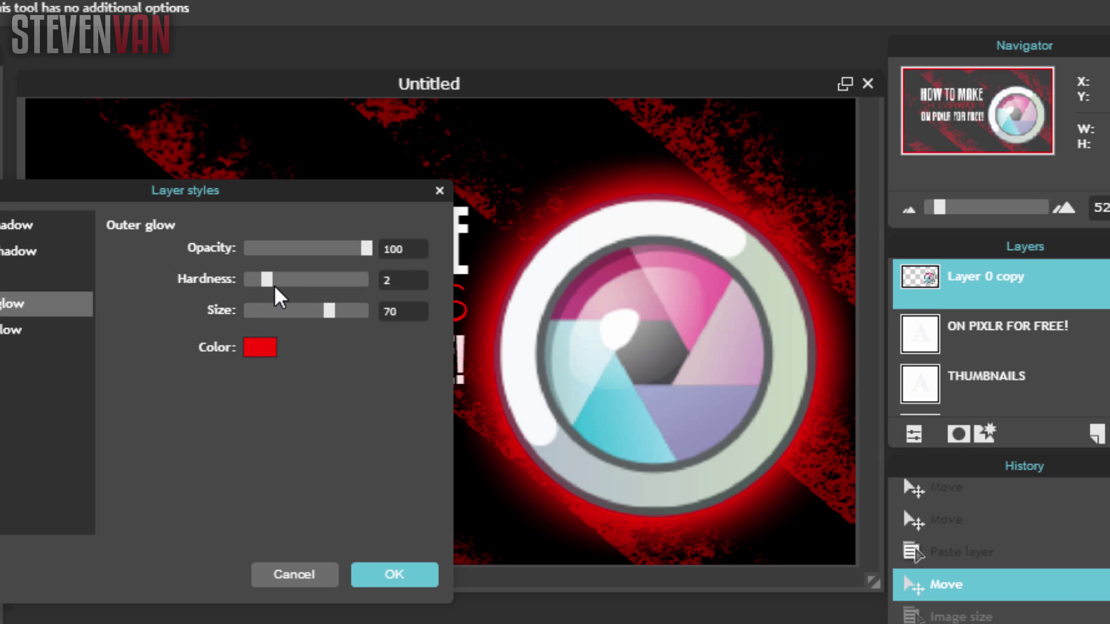
{"action": "left_click_drag", "start_coordinate": [269, 287], "coordinate": [239, 300]}
{"action": "left_click_drag", "start_coordinate": [327, 310], "coordinate": [354, 311]}
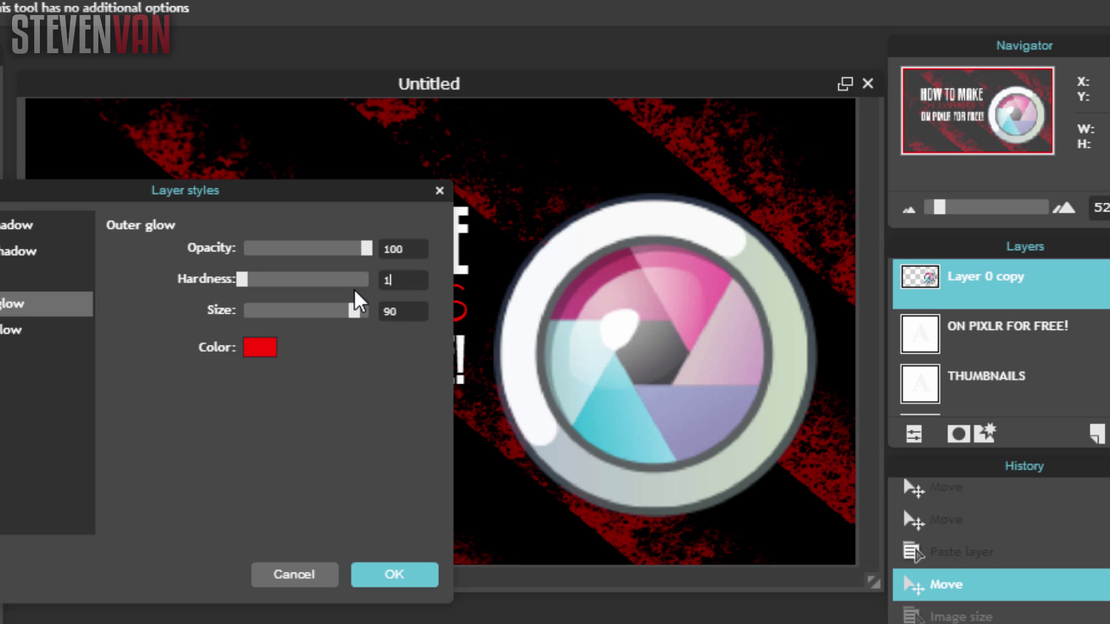
{"action": "left_click_drag", "start_coordinate": [355, 317], "coordinate": [363, 302]}
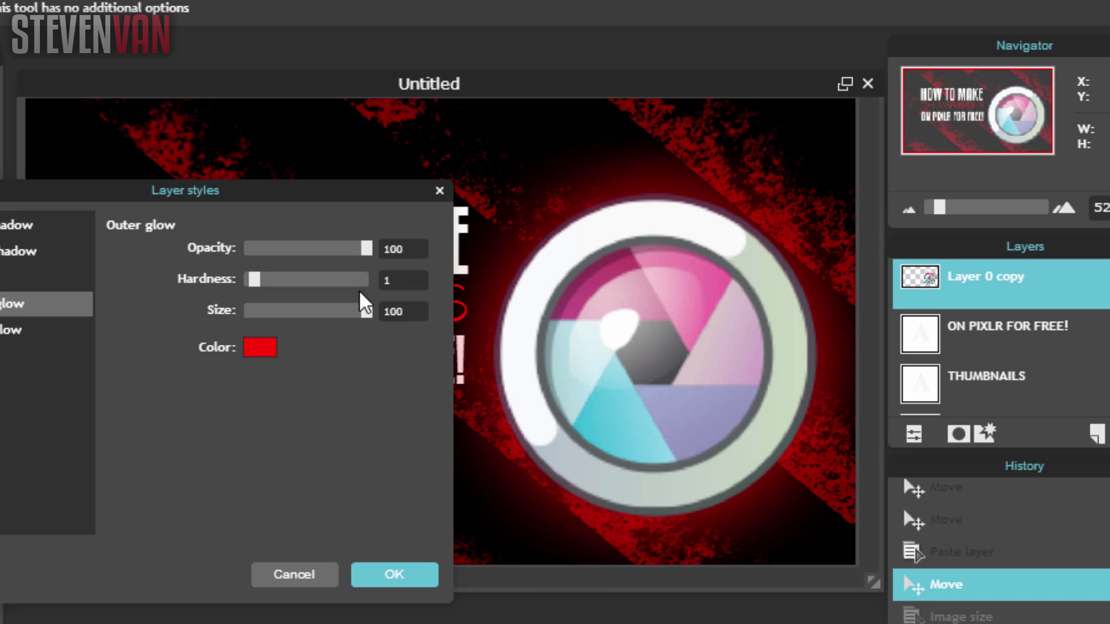
Enable the Inner glow layer style on the logo layer and set its colour to bright red, ff0800.
{"action": "left_click_drag", "start_coordinate": [347, 251], "coordinate": [385, 255]}
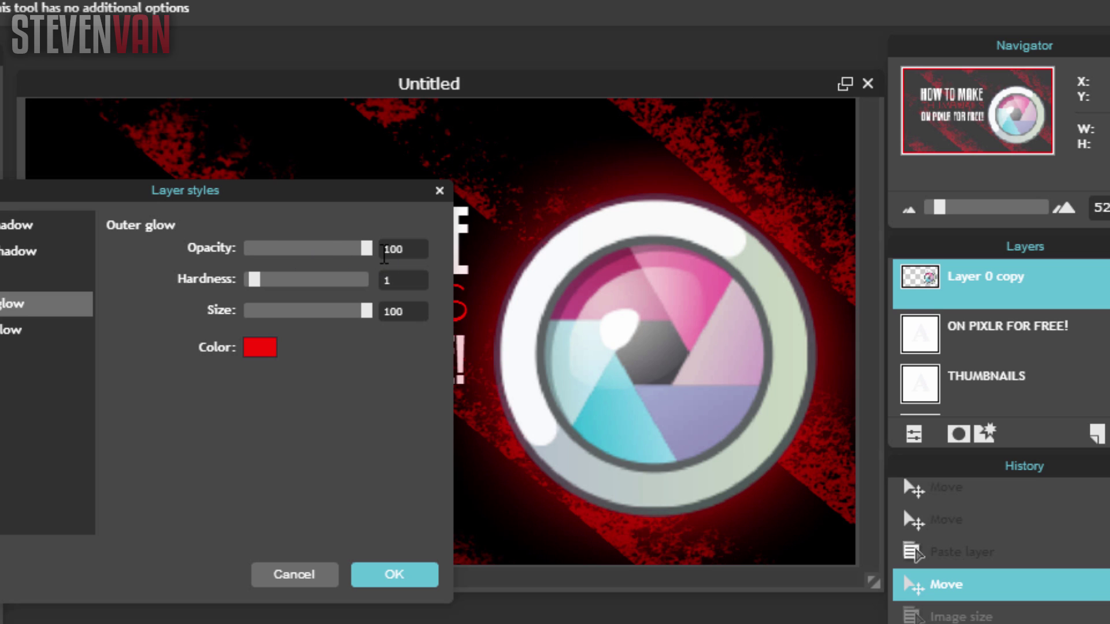
{"action": "left_click", "coordinate": [3, 338]}
{"action": "left_click", "coordinate": [255, 349]}
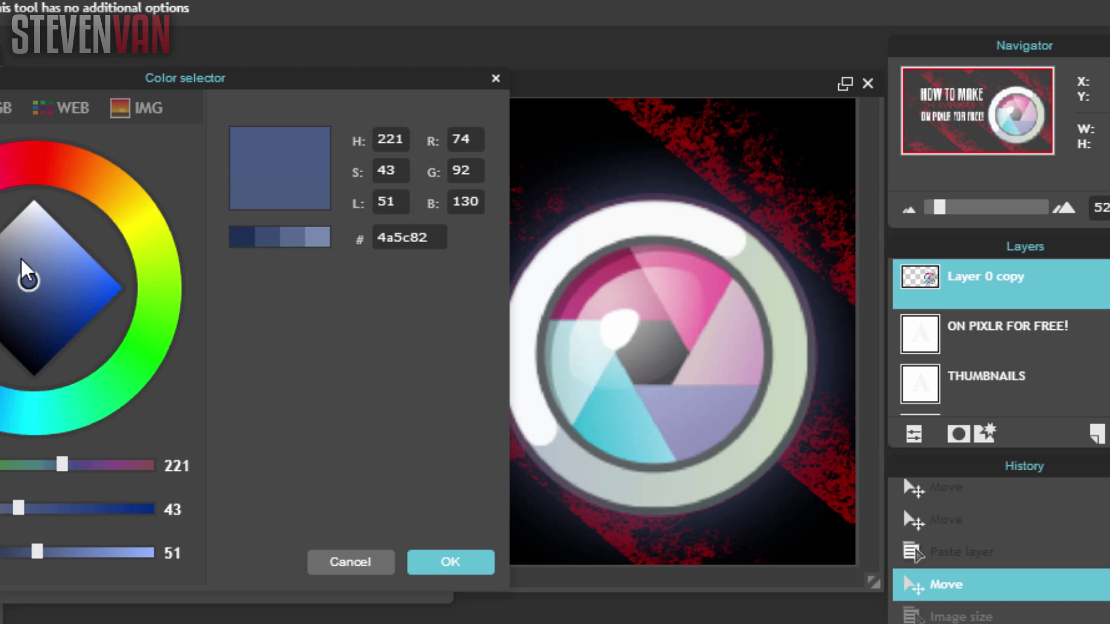
{"action": "left_click", "coordinate": [38, 163]}
{"action": "left_click", "coordinate": [121, 288]}
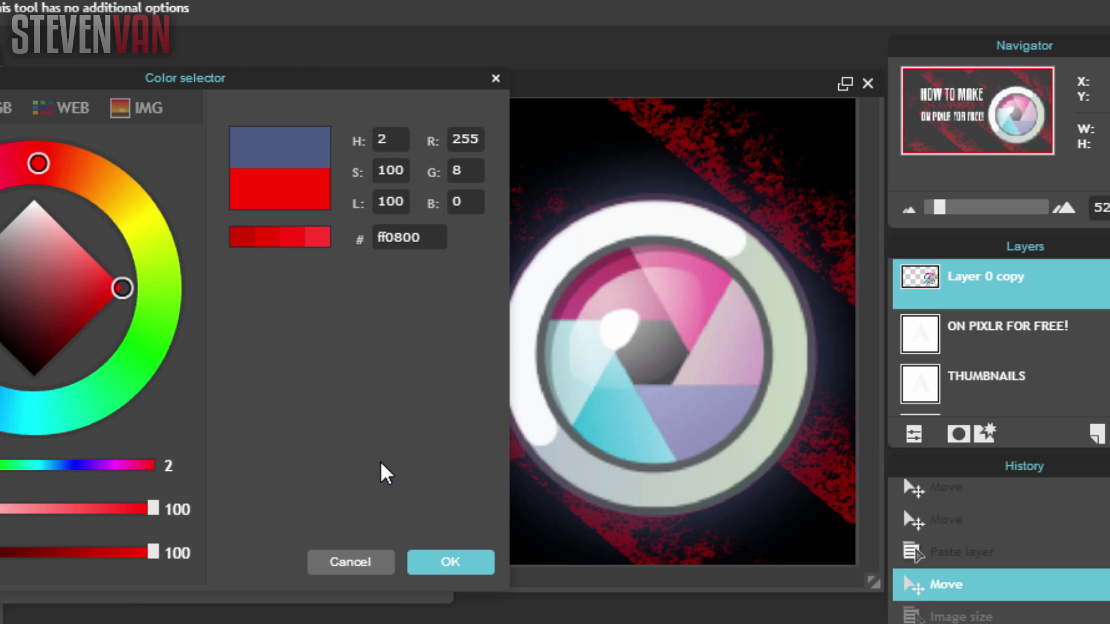
{"action": "left_click", "coordinate": [449, 562]}
Set the logo's inner glow hardness to 1 and its size to 49, and apply the layer styles.
{"action": "left_click_drag", "start_coordinate": [268, 289], "coordinate": [306, 324]}
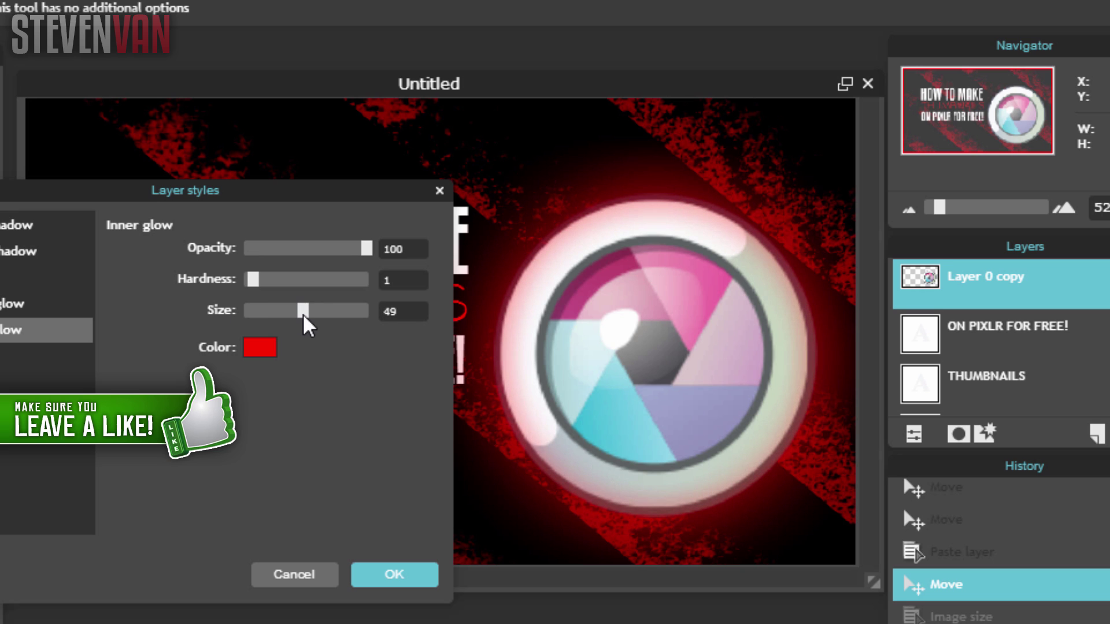
{"action": "left_click", "coordinate": [26, 251]}
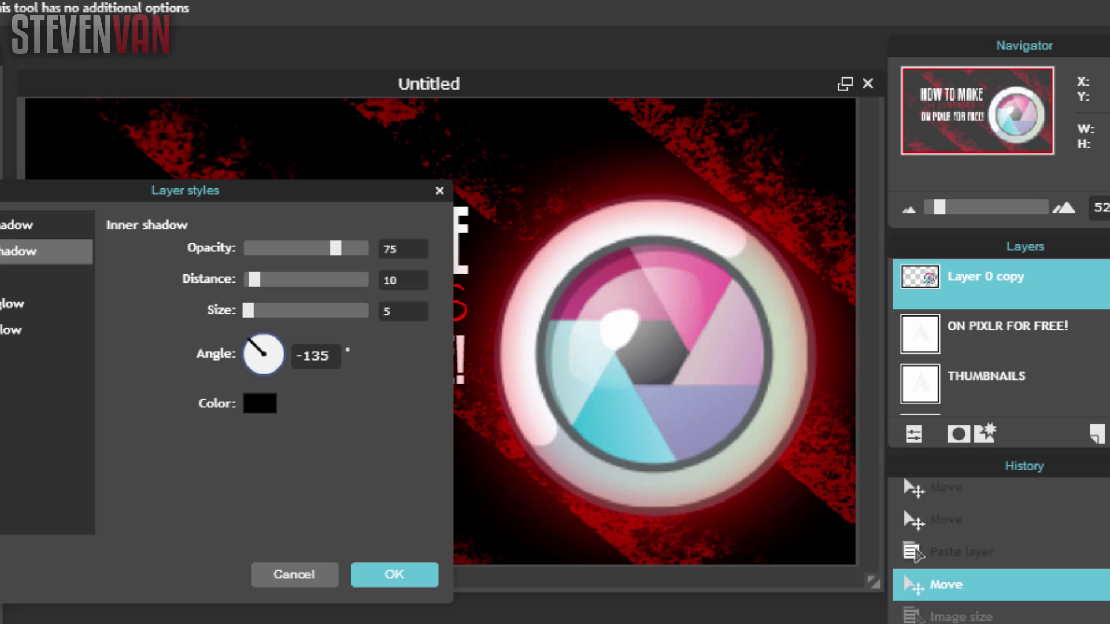
{"action": "left_click", "coordinate": [389, 574]}
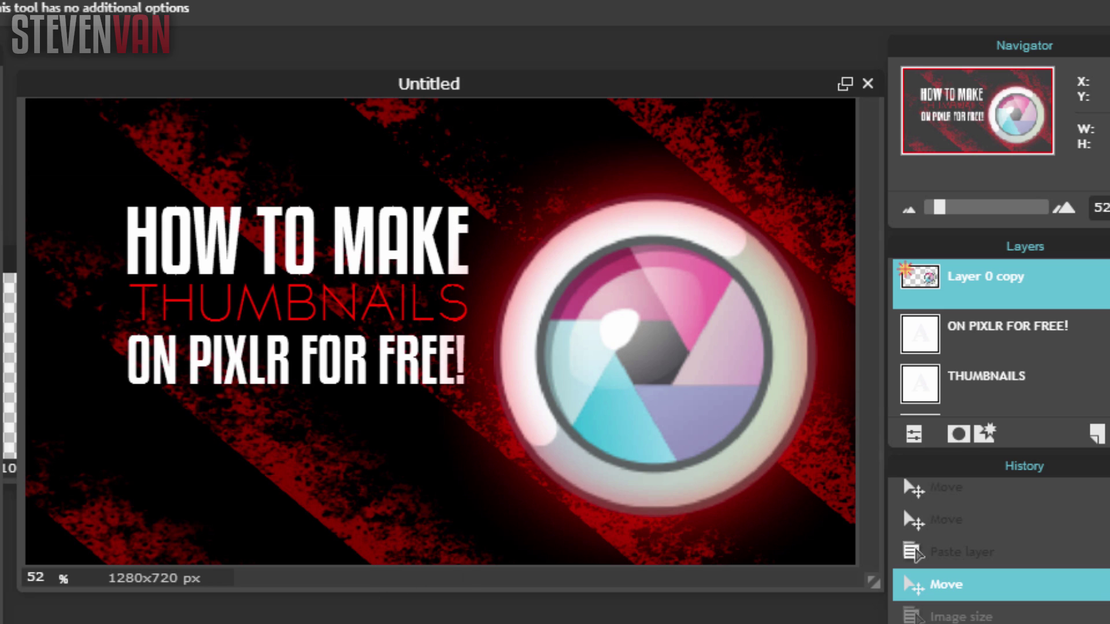
Enable the Drop shadow layer style on the ON PIXLR FOR FREE! text layer, keeping the text in view beside the dialog.
{"action": "right_click", "coordinate": [1013, 333]}
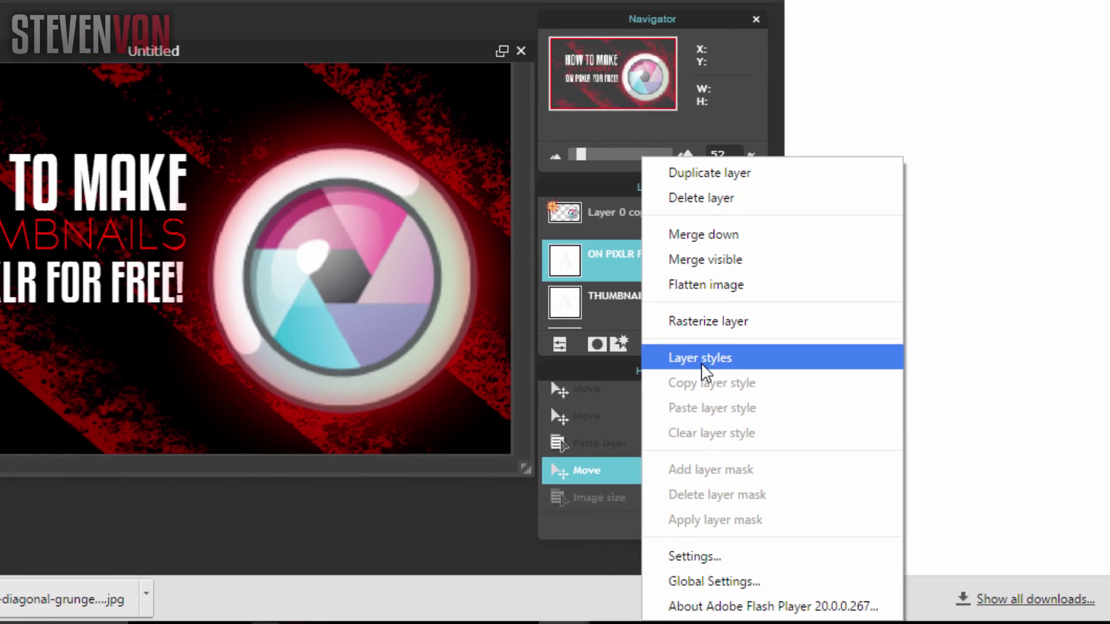
{"action": "left_click", "coordinate": [702, 363]}
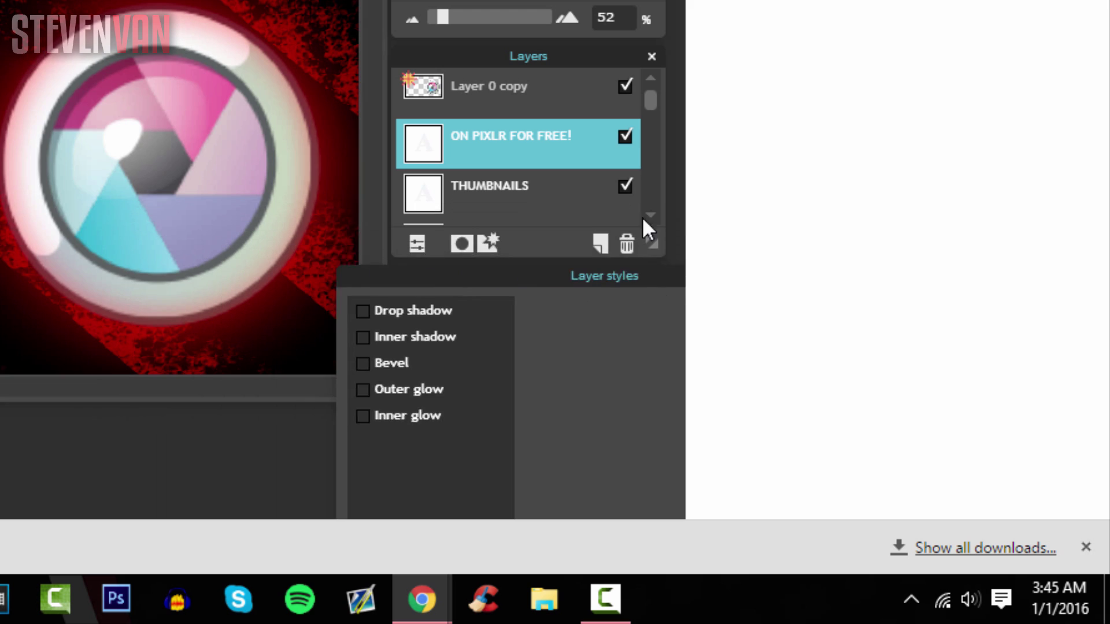
{"action": "left_click", "coordinate": [391, 180]}
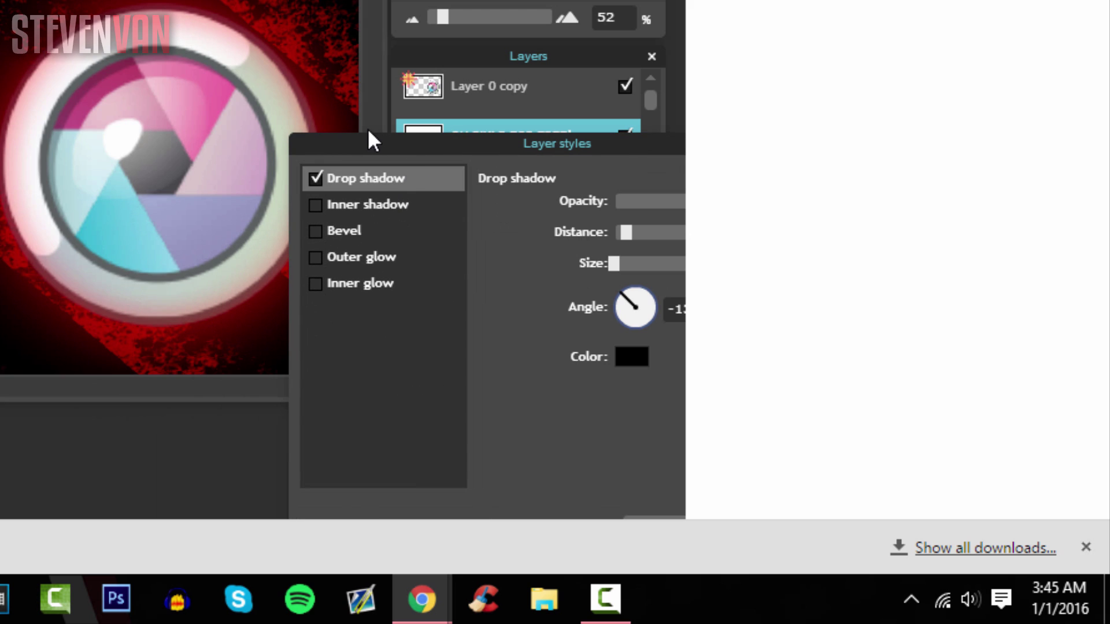
{"action": "left_click_drag", "start_coordinate": [338, 151], "coordinate": [0, 220]}
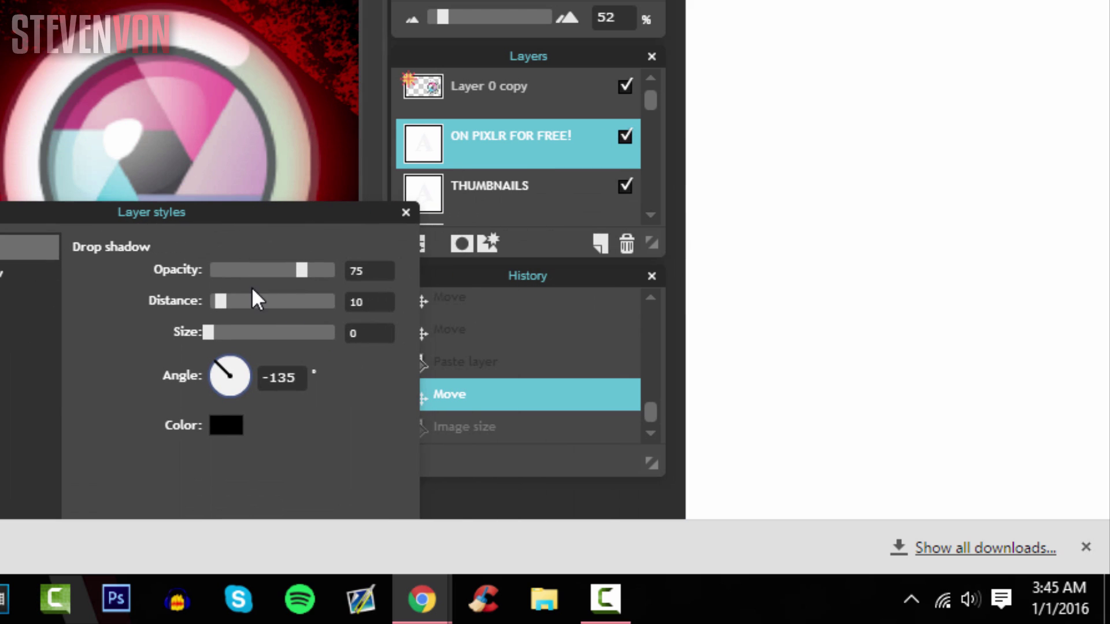
Set the text's drop shadow to opacity 100, distance 0, size 15 and angle -90.
{"action": "left_click_drag", "start_coordinate": [302, 272], "coordinate": [339, 287]}
{"action": "left_click_drag", "start_coordinate": [223, 300], "coordinate": [287, 310]}
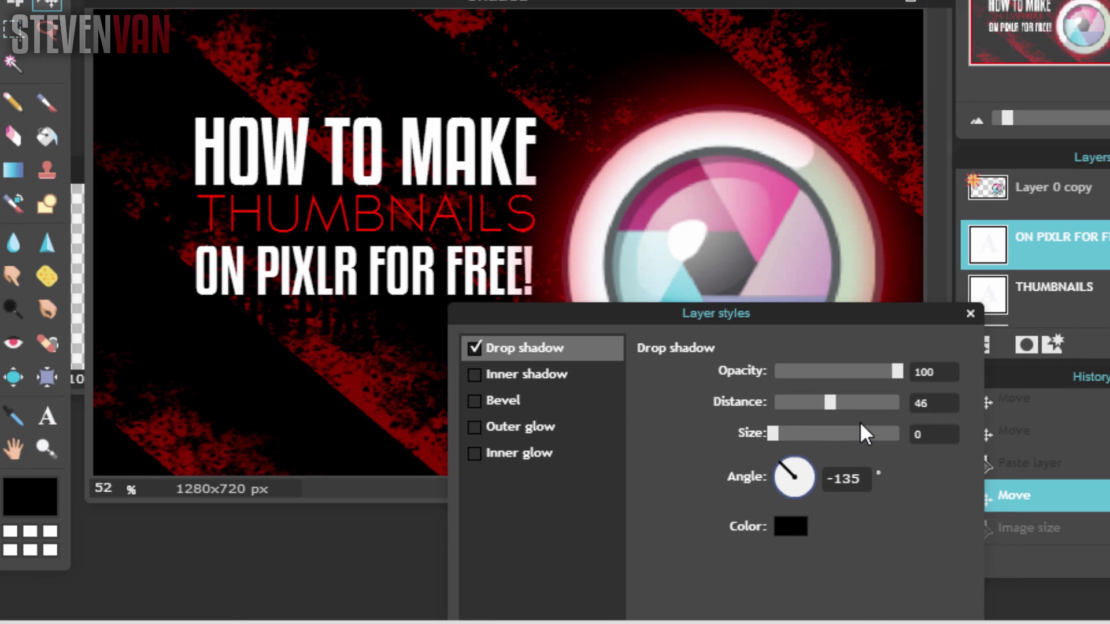
{"action": "left_click_drag", "start_coordinate": [825, 411], "coordinate": [640, 434]}
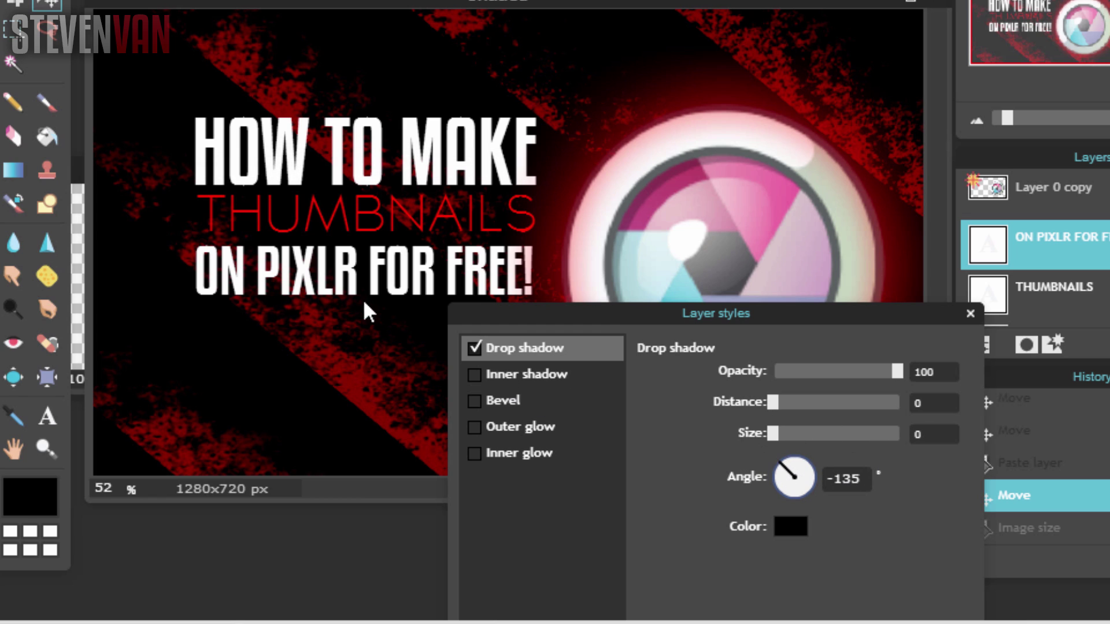
{"action": "left_click_drag", "start_coordinate": [766, 378], "coordinate": [867, 416]}
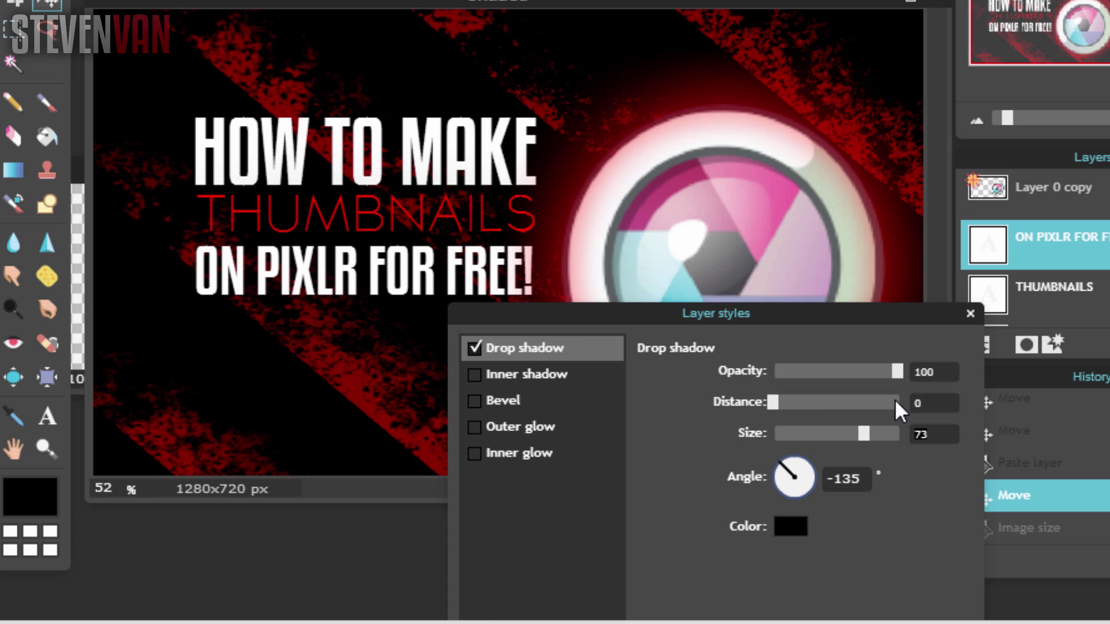
{"action": "key", "text": "BackSpace"}
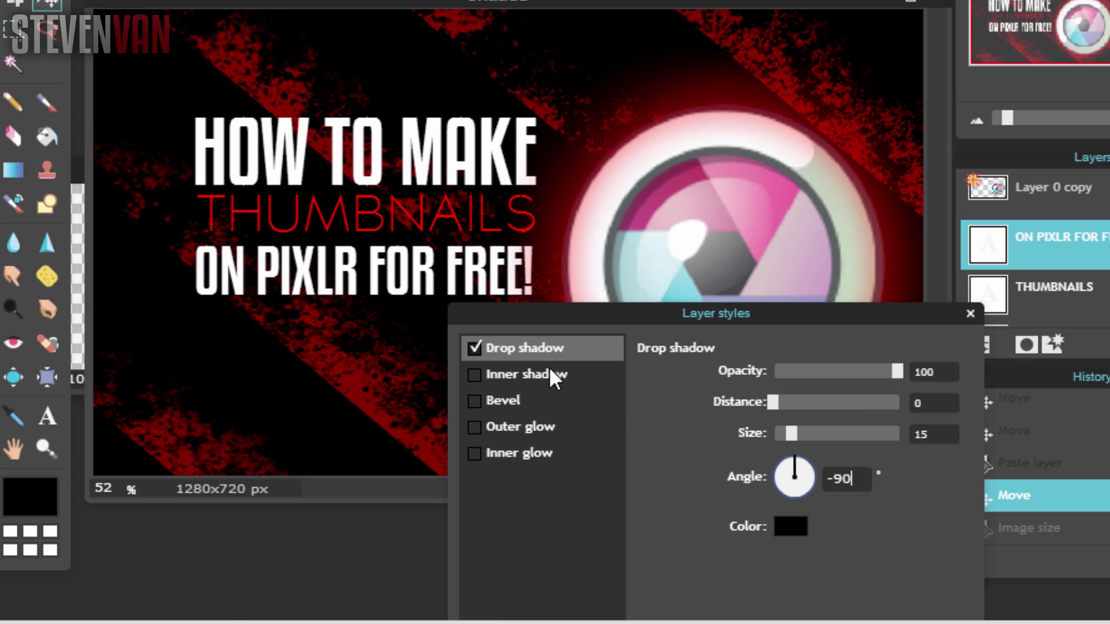
{"action": "left_click_drag", "start_coordinate": [624, 323], "coordinate": [493, 210]}
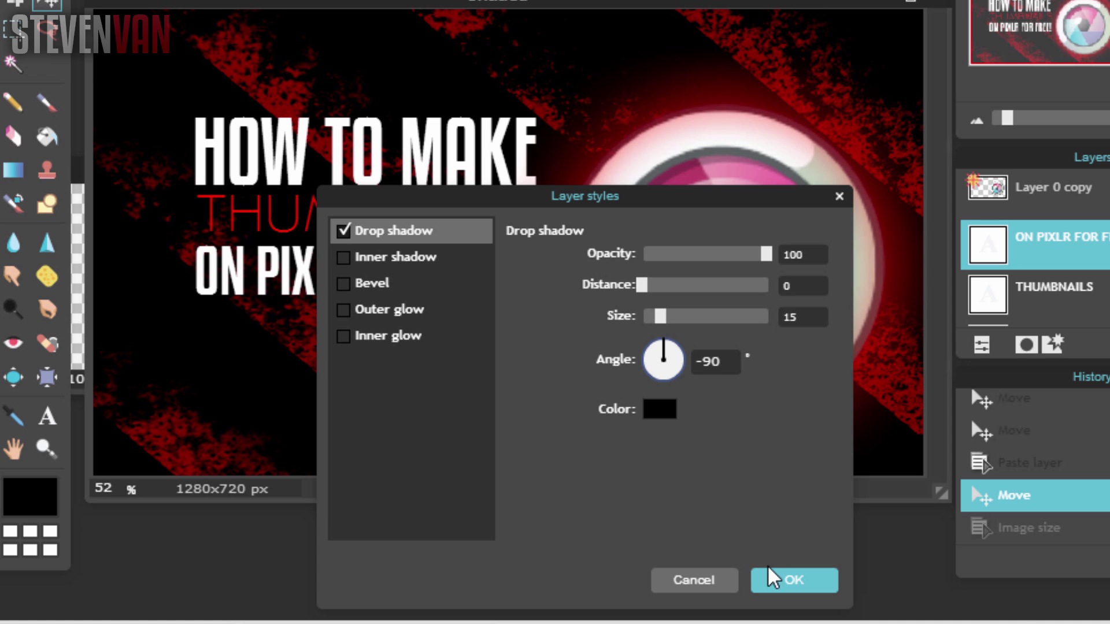
Try the Inner shadow and an inner Bevel with distance 1 on the ON PIXLR FOR FREE! text, and disable both.
{"action": "left_click", "coordinate": [385, 261]}
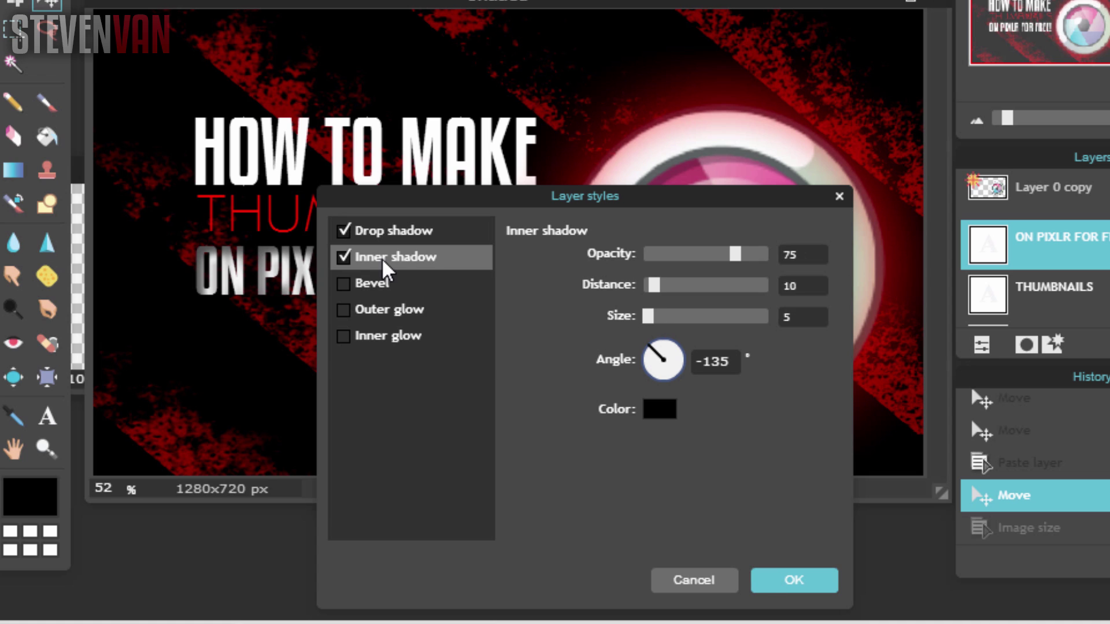
{"action": "left_click", "coordinate": [346, 258]}
{"action": "left_click", "coordinate": [346, 285]}
{"action": "left_click", "coordinate": [388, 288]}
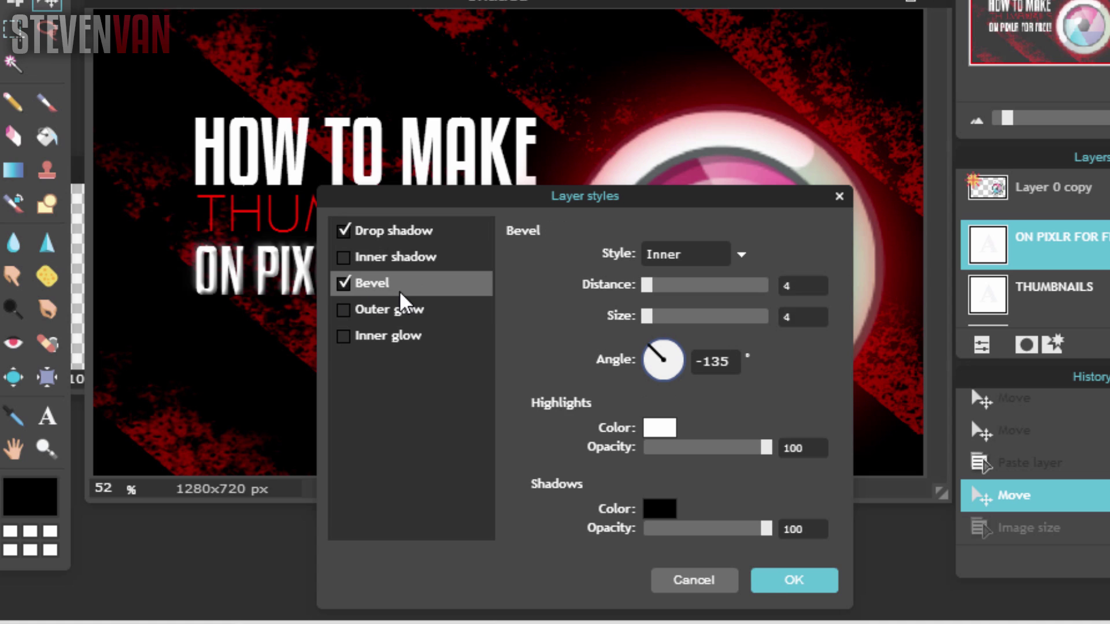
{"action": "mouse_move", "coordinate": [647, 292]}
{"action": "left_mouse_down"}
{"action": "mouse_move", "coordinate": [722, 303]}
{"action": "mouse_move", "coordinate": [644, 300]}
{"action": "left_mouse_up"}
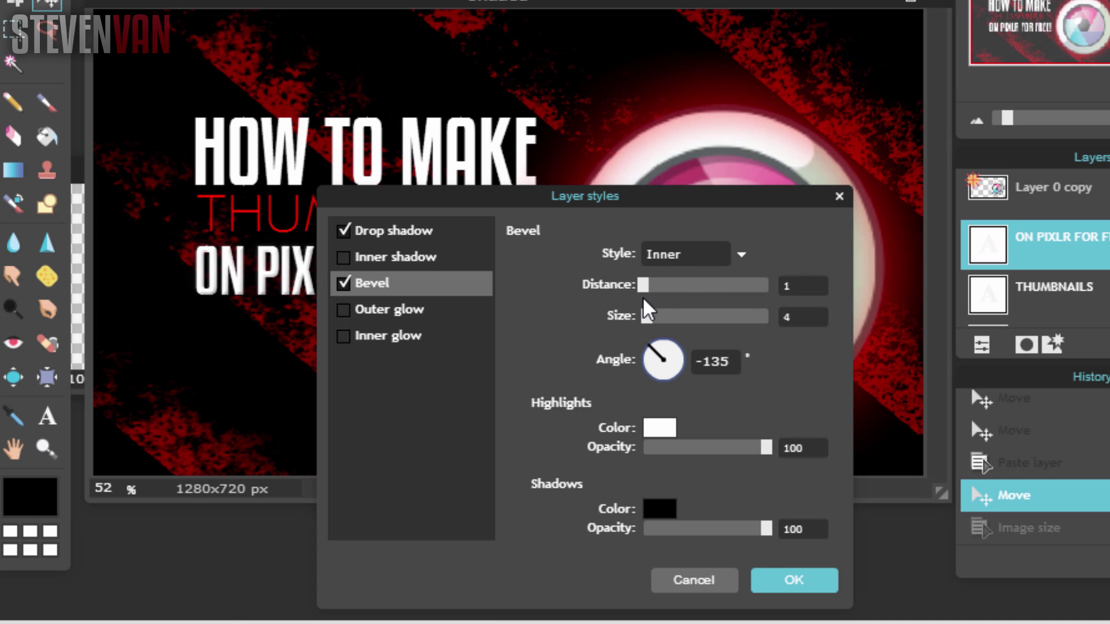
{"action": "left_click", "coordinate": [344, 284]}
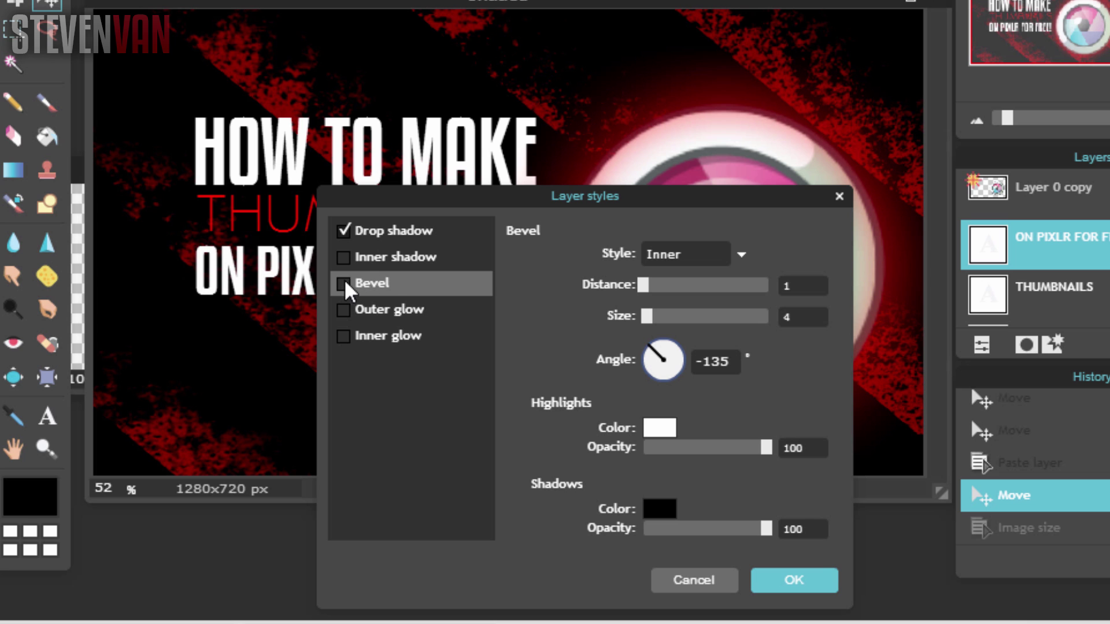
Apply the drop shadow and copy the ON PIXLR FOR FREE! layer style onto the THUMBNAILS and HOW TO MAKE text layers.
{"action": "left_click", "coordinate": [832, 585]}
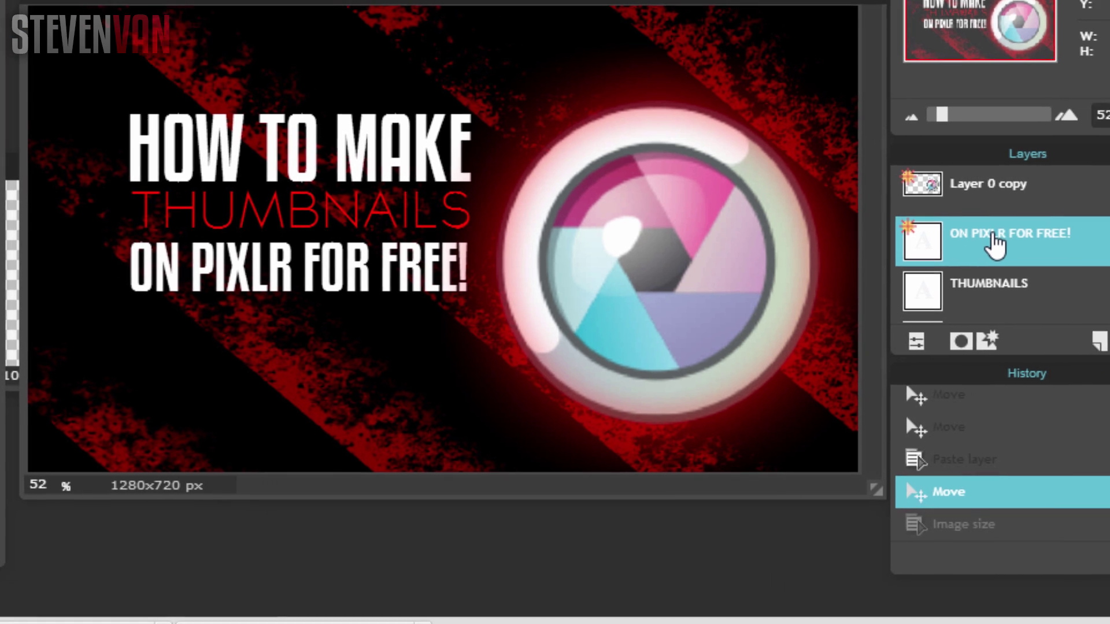
{"action": "right_click", "coordinate": [1036, 233]}
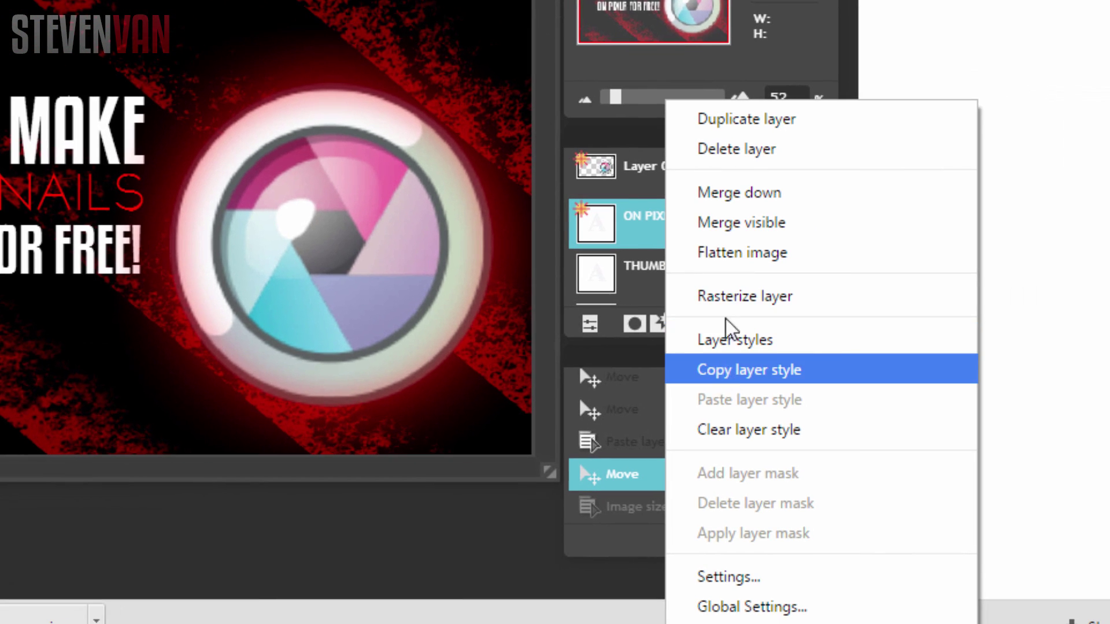
{"action": "left_click", "coordinate": [749, 370]}
{"action": "right_click", "coordinate": [703, 255]}
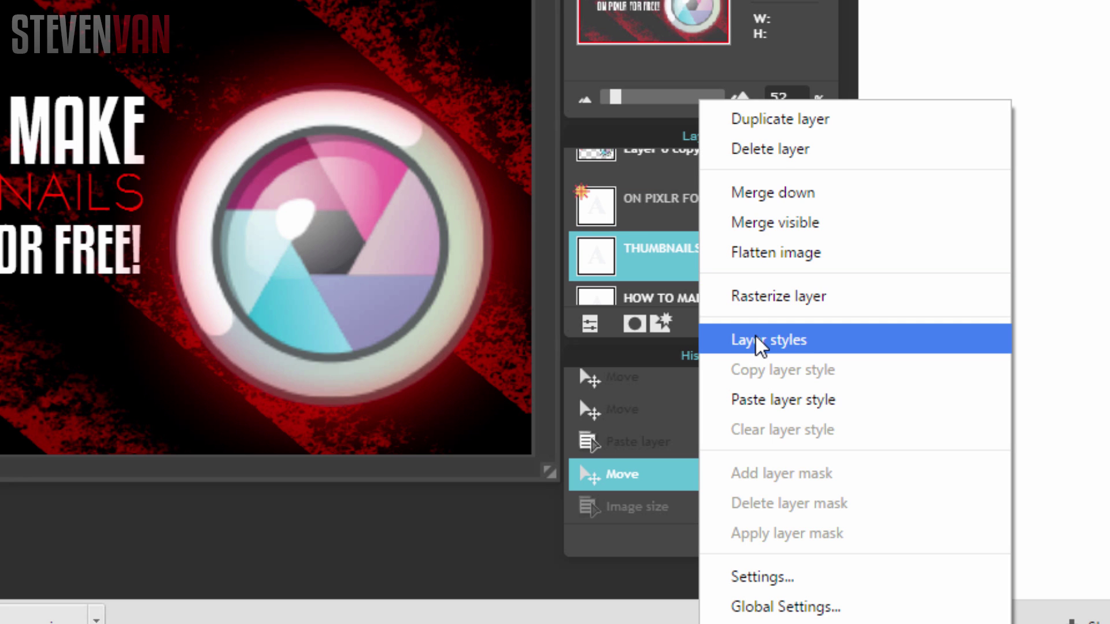
{"action": "left_click", "coordinate": [778, 400]}
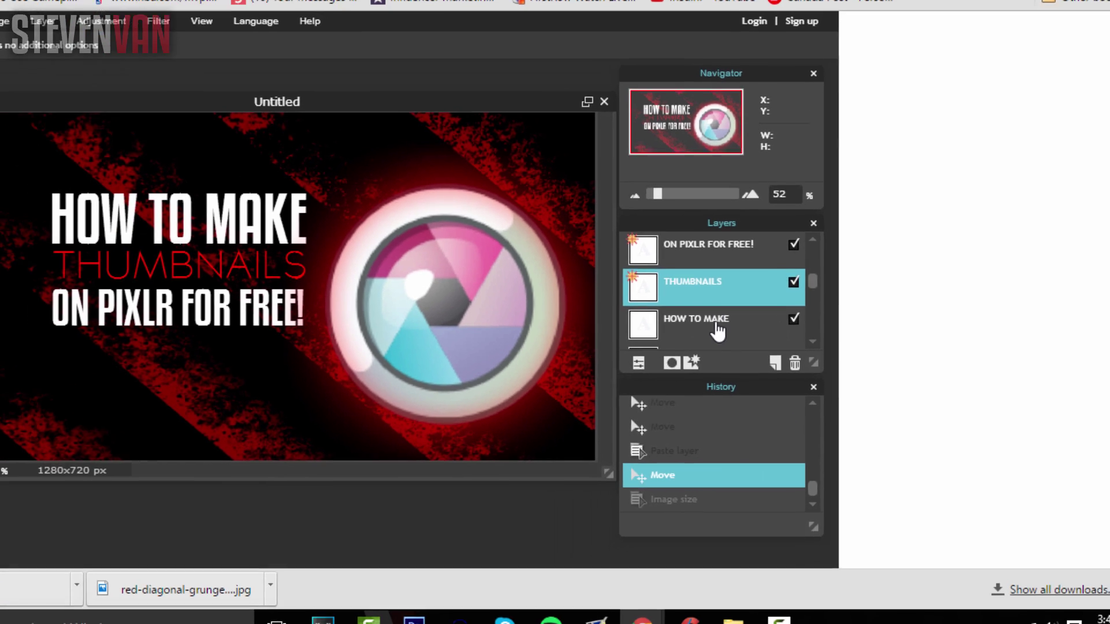
{"action": "left_click", "coordinate": [716, 331]}
{"action": "scroll", "coordinate": [711, 295], "scroll_direction": "down", "scroll_amount": 2}
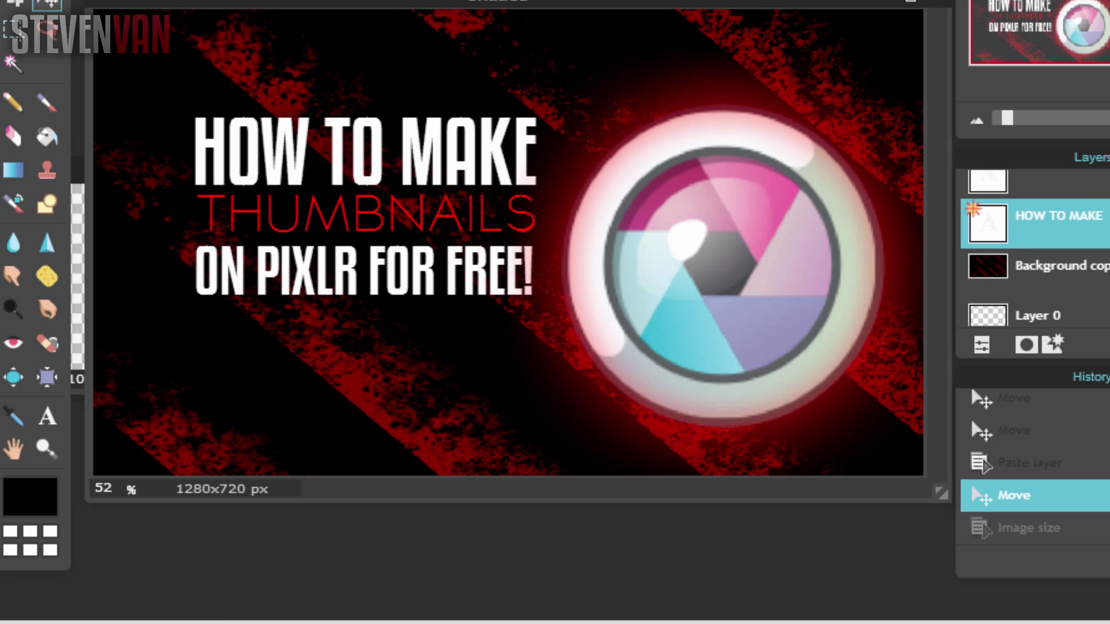
Add a new empty layer and move it to the top of the layer stack, above the logo layer.
{"action": "scroll", "coordinate": [711, 295], "scroll_direction": "up", "scroll_amount": 2}
{"action": "left_click", "coordinate": [1020, 374]}
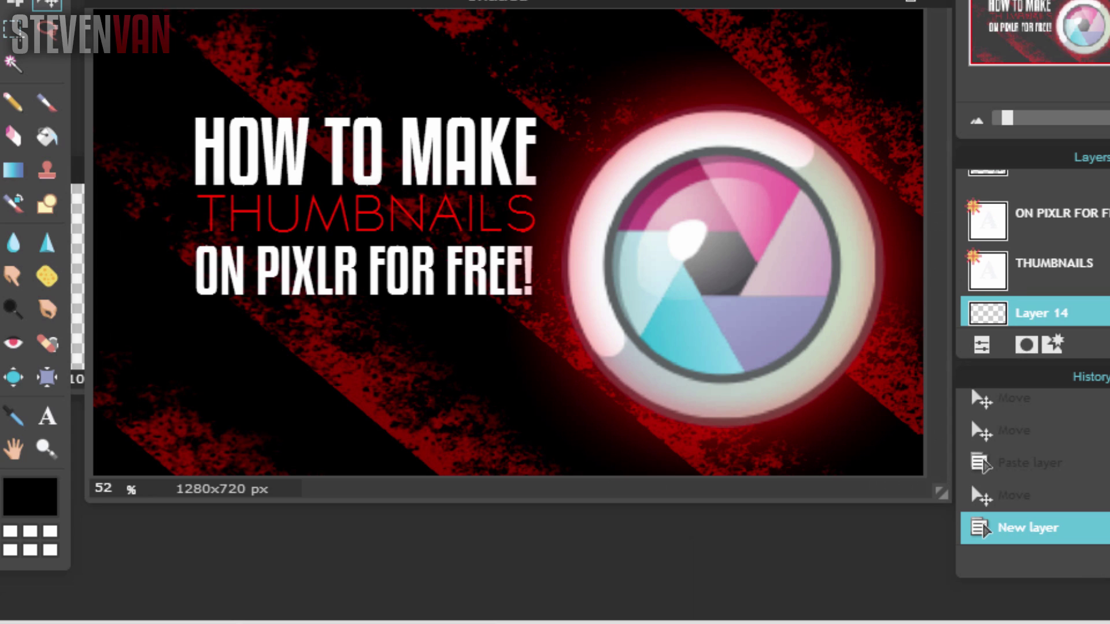
{"action": "left_click_drag", "start_coordinate": [1040, 312], "coordinate": [1041, 185]}
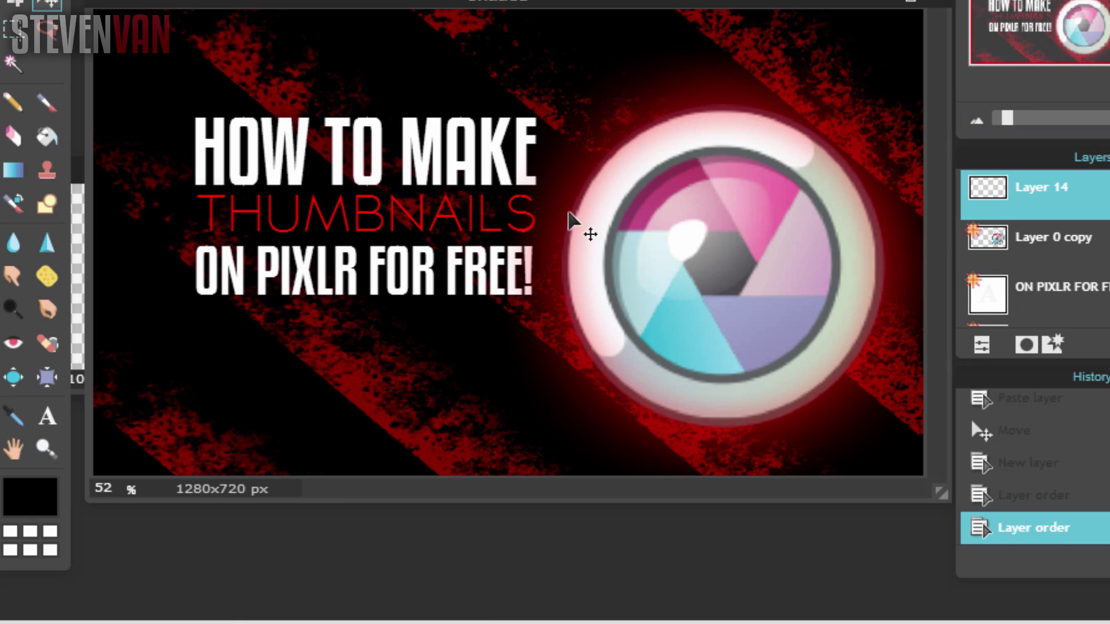
Set up the Brush tool with the soft 200 preset, a diameter of 500 and a lower hardness.
{"action": "left_click", "coordinate": [47, 103]}
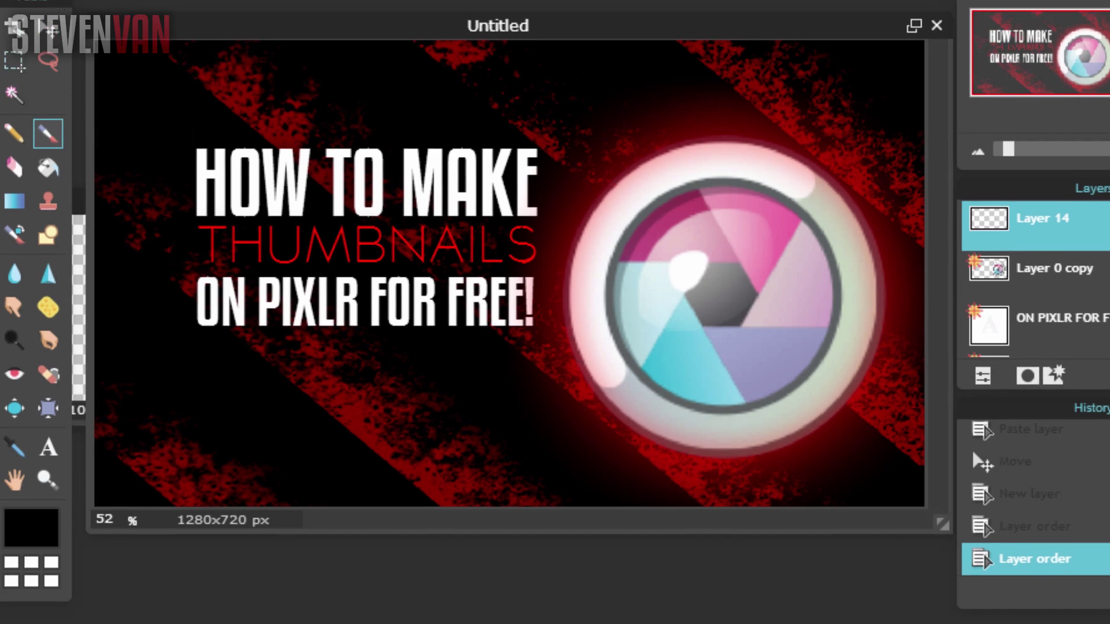
{"action": "left_click", "coordinate": [129, 0]}
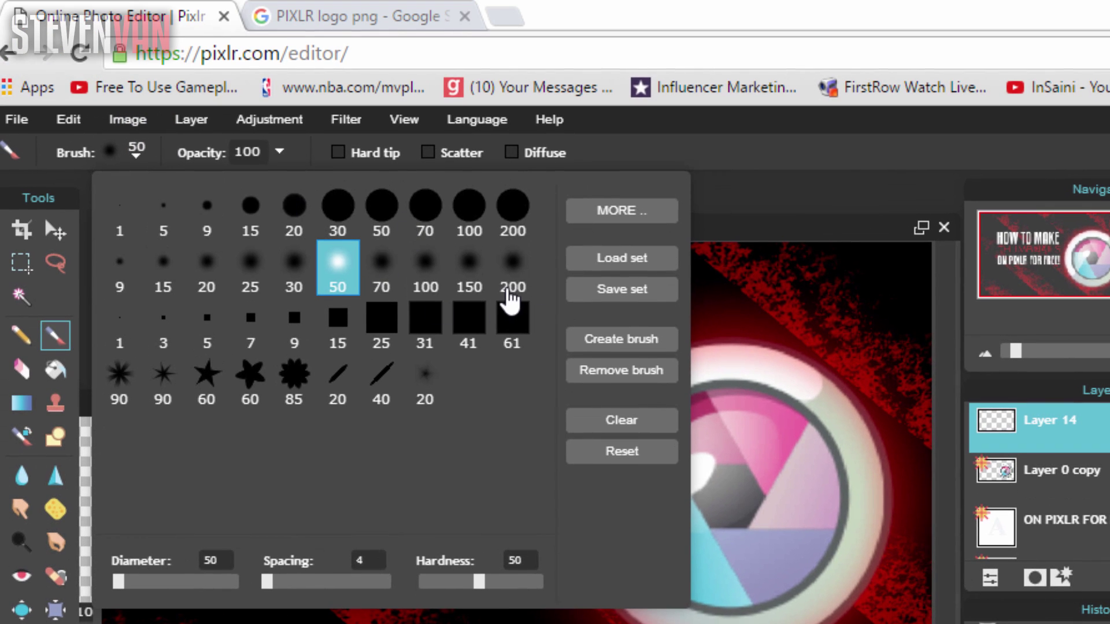
{"action": "left_click", "coordinate": [510, 292]}
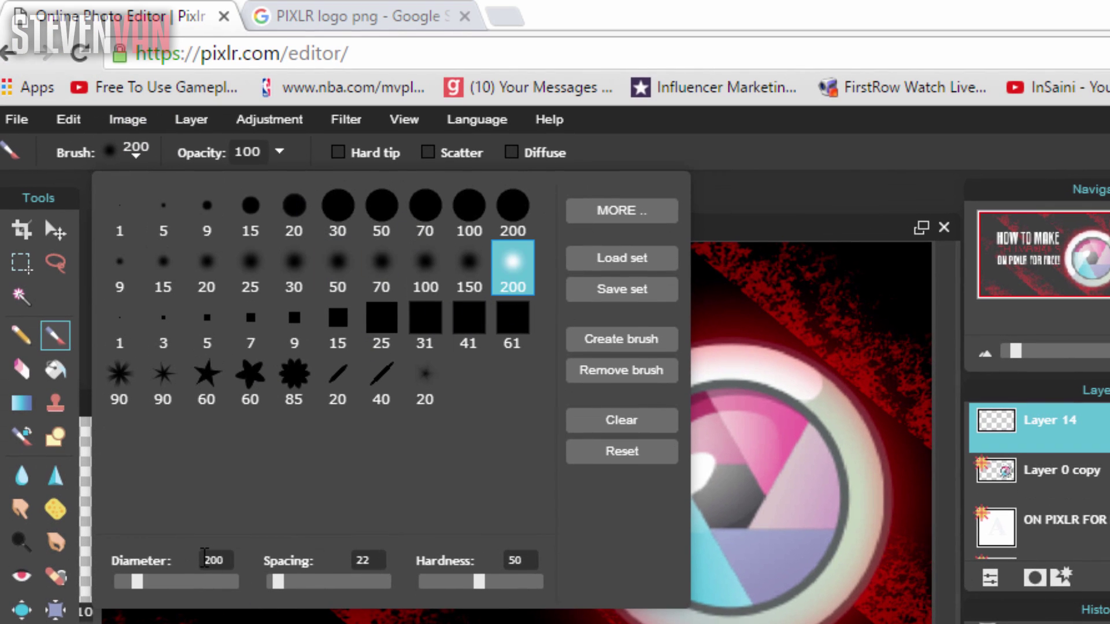
{"action": "double_click", "coordinate": [207, 558]}
{"action": "type", "text": "500"}
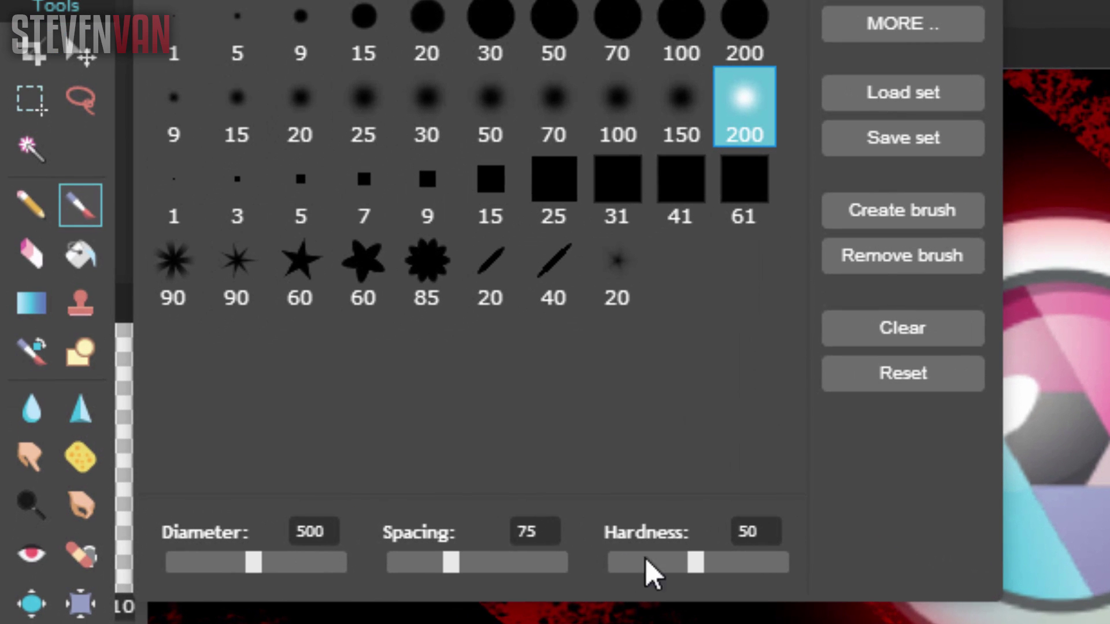
{"action": "mouse_move", "coordinate": [676, 567]}
{"action": "left_mouse_down"}
{"action": "mouse_move", "coordinate": [486, 580]}
{"action": "mouse_move", "coordinate": [432, 562]}
{"action": "left_mouse_up"}
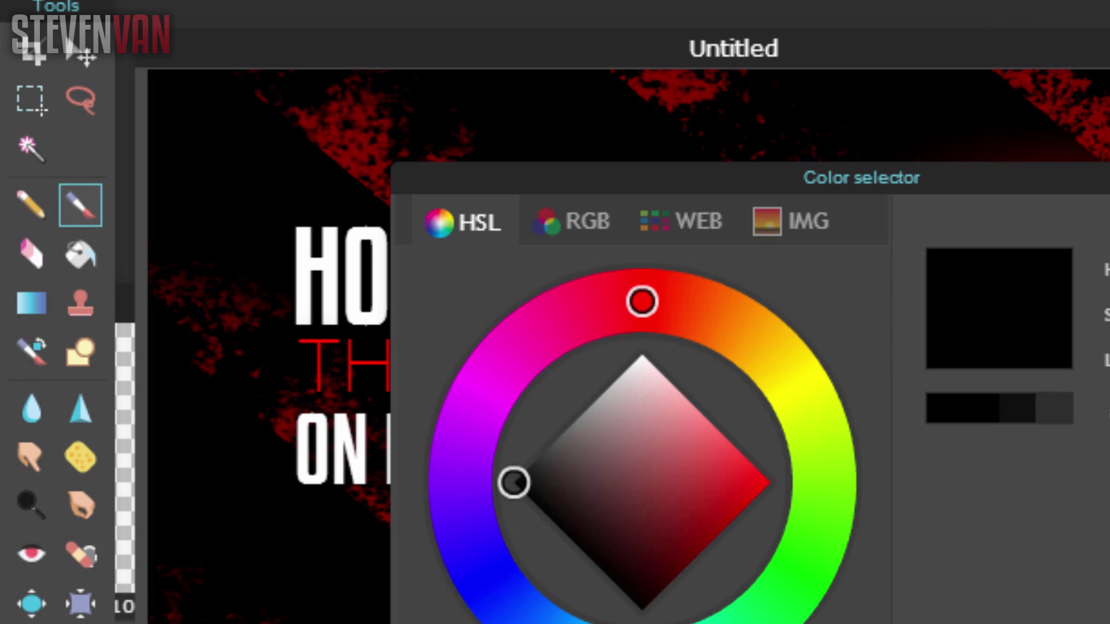
Set the brush's paint colour to pure red, ff0000.
{"action": "left_click", "coordinate": [652, 365]}
{"action": "left_click", "coordinate": [757, 483]}
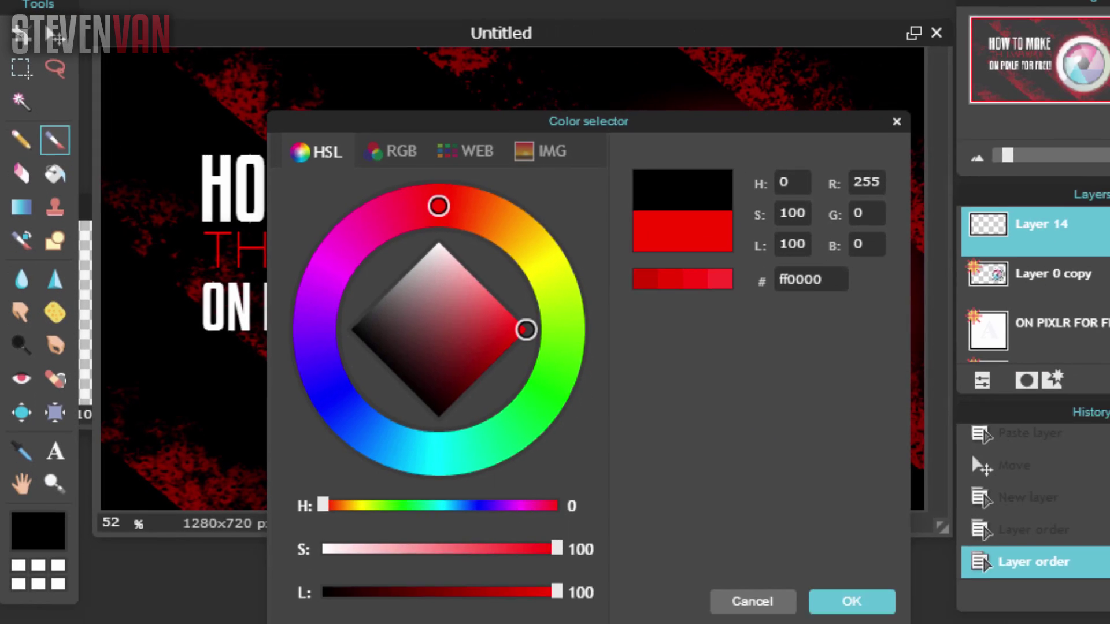
{"action": "left_click", "coordinate": [851, 601]}
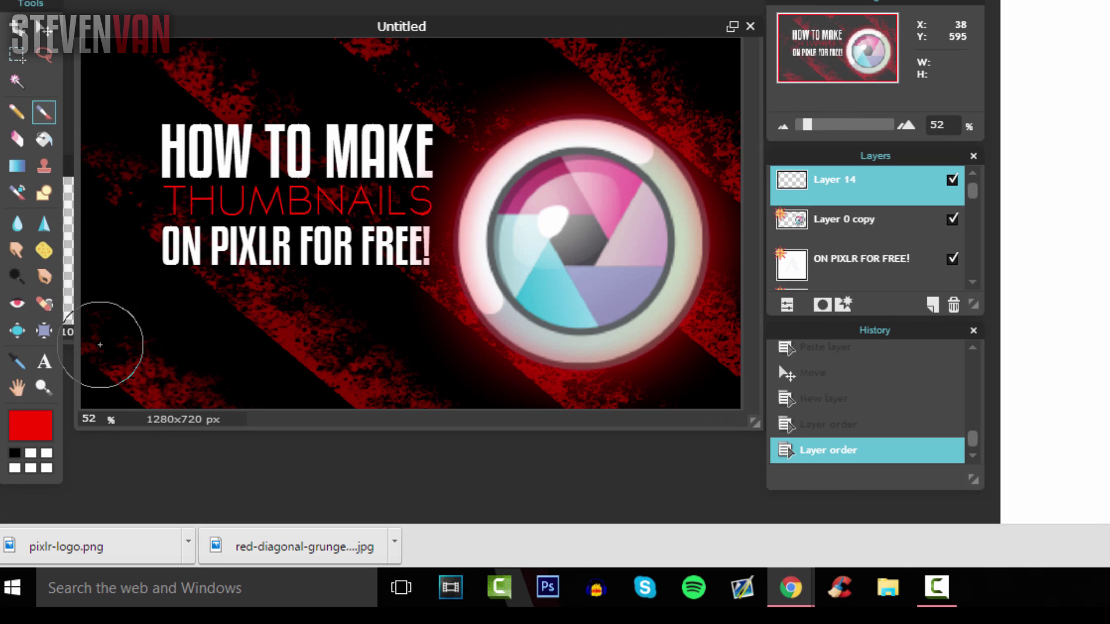
Paint soft red strokes on the new layer around the thumbnail's edges and across the title and the logo's lower part.
{"action": "left_click_drag", "start_coordinate": [130, 430], "coordinate": [314, 494]}
{"action": "mouse_move", "coordinate": [251, 395]}
{"action": "left_mouse_down"}
{"action": "mouse_move", "coordinate": [560, 377]}
{"action": "mouse_move", "coordinate": [578, 401]}
{"action": "mouse_move", "coordinate": [669, 401]}
{"action": "mouse_move", "coordinate": [763, 334]}
{"action": "mouse_move", "coordinate": [775, 232]}
{"action": "mouse_move", "coordinate": [695, 86]}
{"action": "mouse_move", "coordinate": [537, 14]}
{"action": "mouse_move", "coordinate": [400, 0]}
{"action": "mouse_move", "coordinate": [404, 29]}
{"action": "left_mouse_up"}
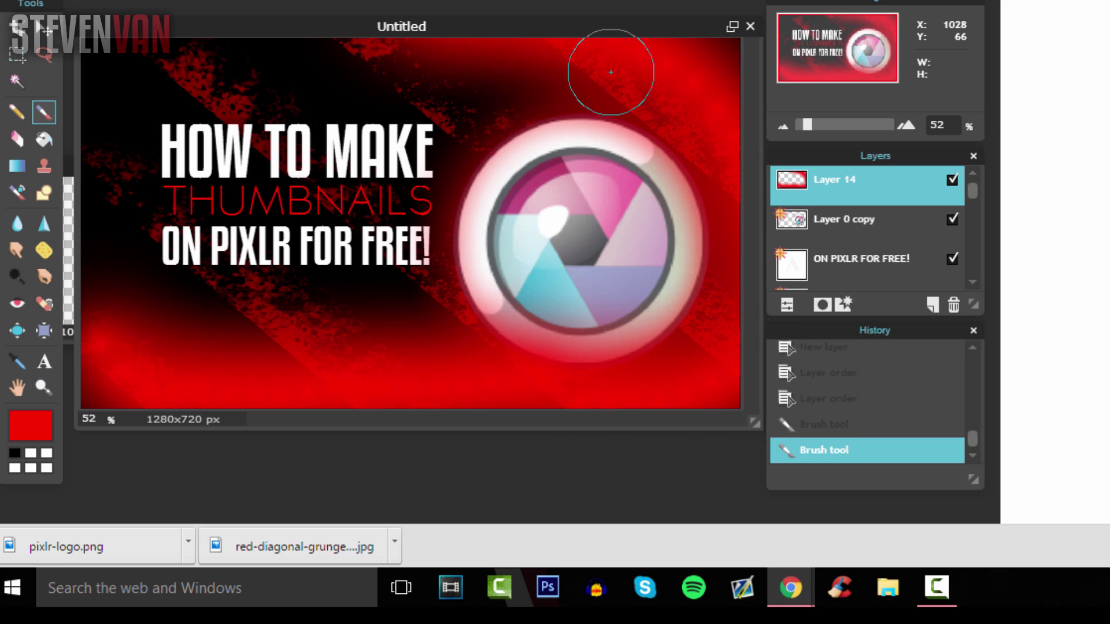
{"action": "mouse_move", "coordinate": [218, 392]}
{"action": "left_mouse_down"}
{"action": "mouse_move", "coordinate": [122, 352]}
{"action": "mouse_move", "coordinate": [62, 265]}
{"action": "mouse_move", "coordinate": [286, 155]}
{"action": "left_mouse_up"}
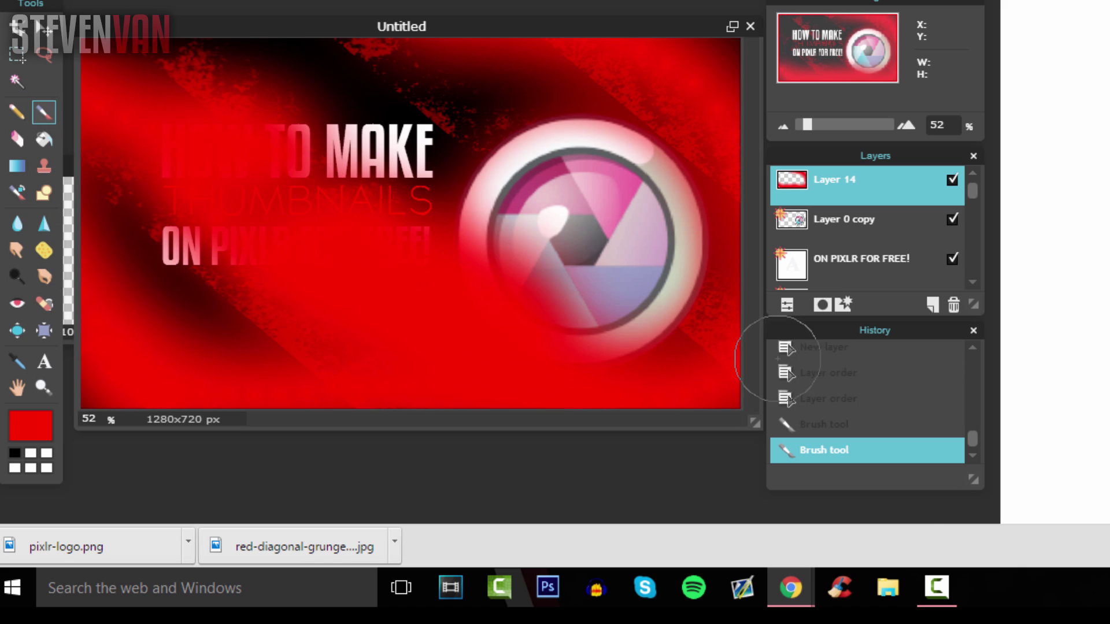
Undo the red strokes covering the title and logo, and repaint soft red around the thumbnail's outer edges.
{"action": "key", "text": "ctrl+z"}
{"action": "mouse_move", "coordinate": [106, 264]}
{"action": "left_mouse_down"}
{"action": "mouse_move", "coordinate": [98, 186]}
{"action": "mouse_move", "coordinate": [42, 98]}
{"action": "mouse_move", "coordinate": [74, 104]}
{"action": "left_mouse_up"}
{"action": "mouse_move", "coordinate": [116, 276]}
{"action": "left_mouse_down"}
{"action": "mouse_move", "coordinate": [180, 341]}
{"action": "mouse_move", "coordinate": [311, 390]}
{"action": "mouse_move", "coordinate": [548, 398]}
{"action": "mouse_move", "coordinate": [738, 372]}
{"action": "mouse_move", "coordinate": [726, 205]}
{"action": "mouse_move", "coordinate": [696, 114]}
{"action": "mouse_move", "coordinate": [644, 47]}
{"action": "mouse_move", "coordinate": [416, 20]}
{"action": "left_mouse_up"}
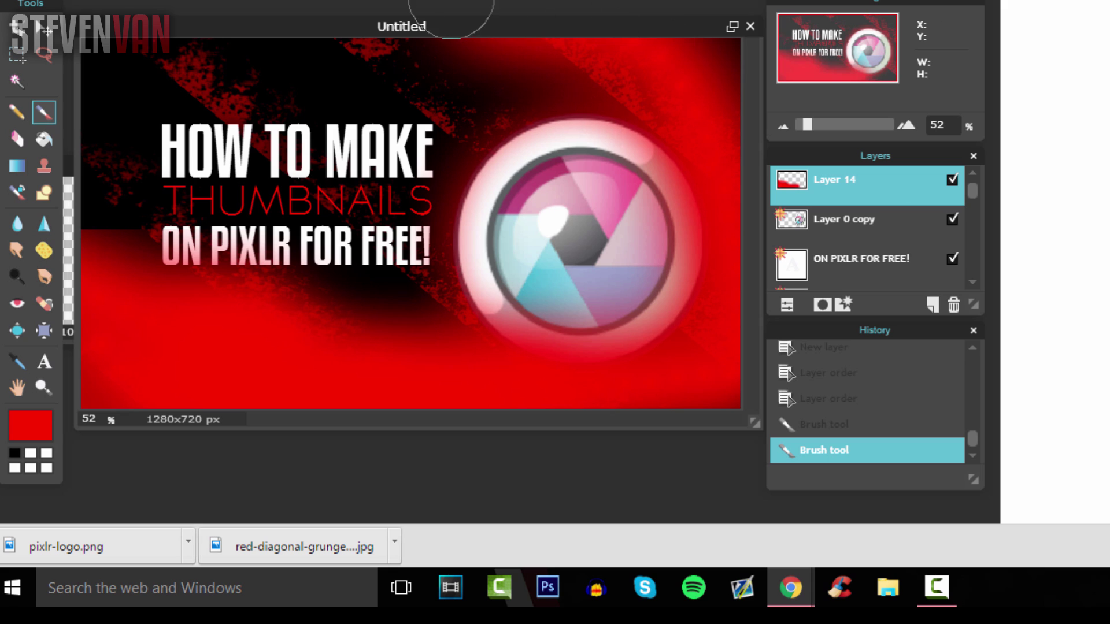
{"action": "left_click", "coordinate": [719, 55]}
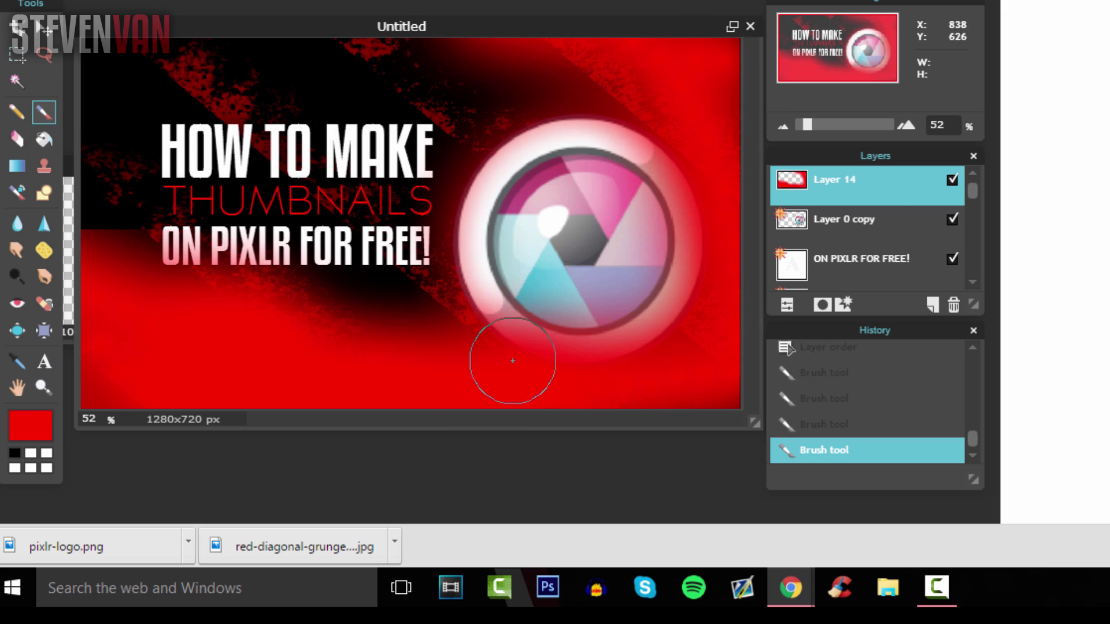
{"action": "mouse_move", "coordinate": [164, 289]}
{"action": "left_mouse_down"}
{"action": "mouse_move", "coordinate": [75, 92]}
{"action": "mouse_move", "coordinate": [59, 160]}
{"action": "mouse_move", "coordinate": [60, 268]}
{"action": "mouse_move", "coordinate": [93, 252]}
{"action": "left_mouse_up"}
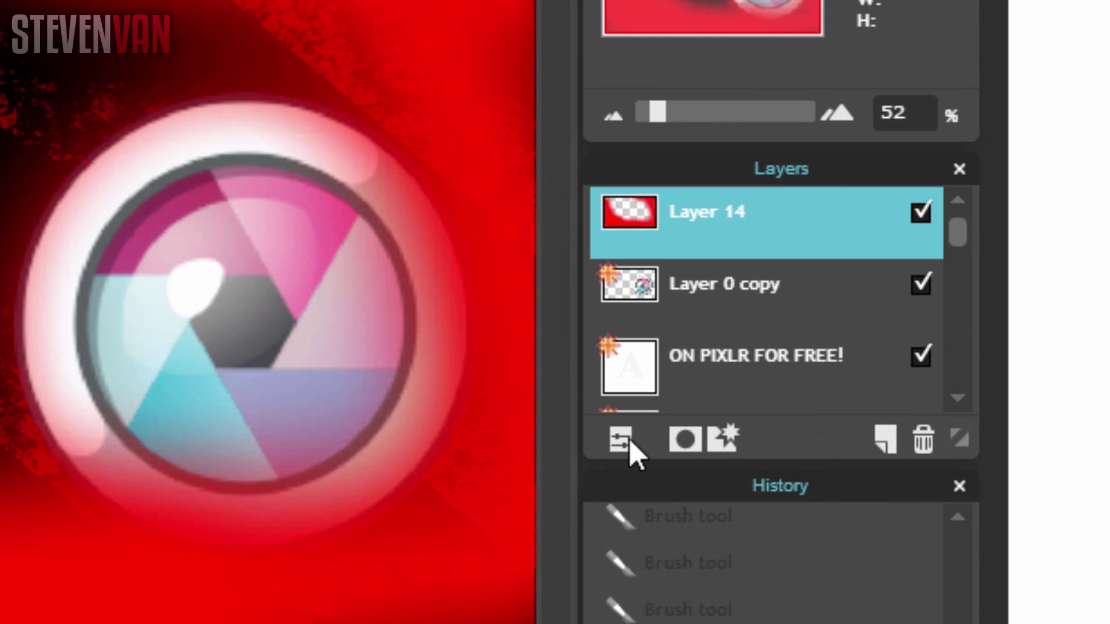
Lower the painted red layer's opacity to 33 and move it down the stack to just below the HOW TO MAKE layer.
{"action": "left_click", "coordinate": [789, 305]}
{"action": "left_click_drag", "start_coordinate": [880, 340], "coordinate": [778, 346]}
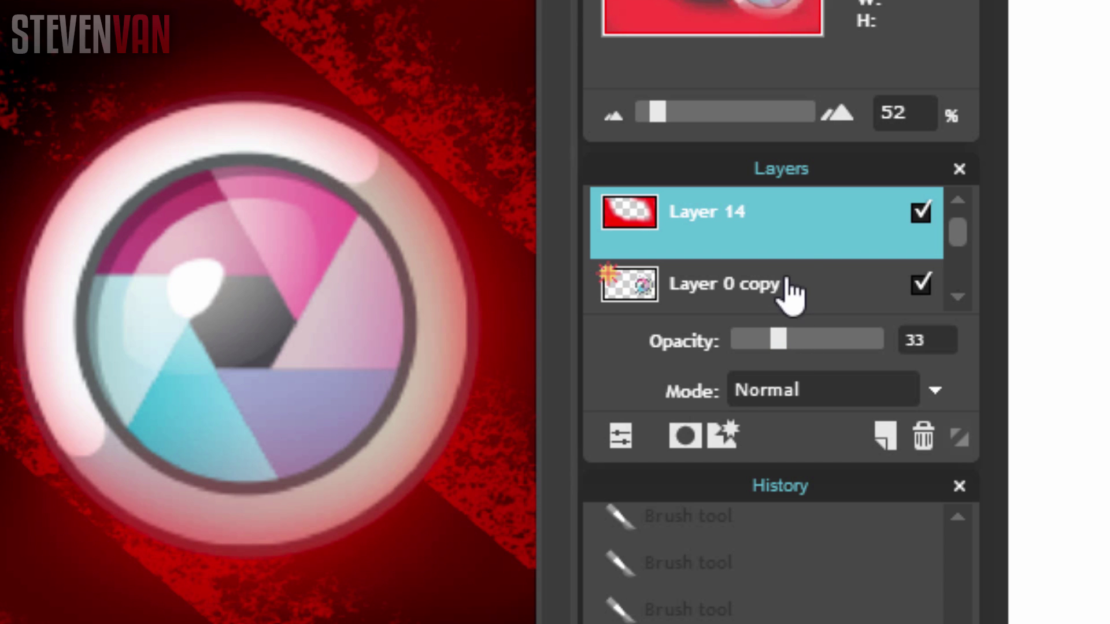
{"action": "left_click_drag", "start_coordinate": [798, 254], "coordinate": [820, 346]}
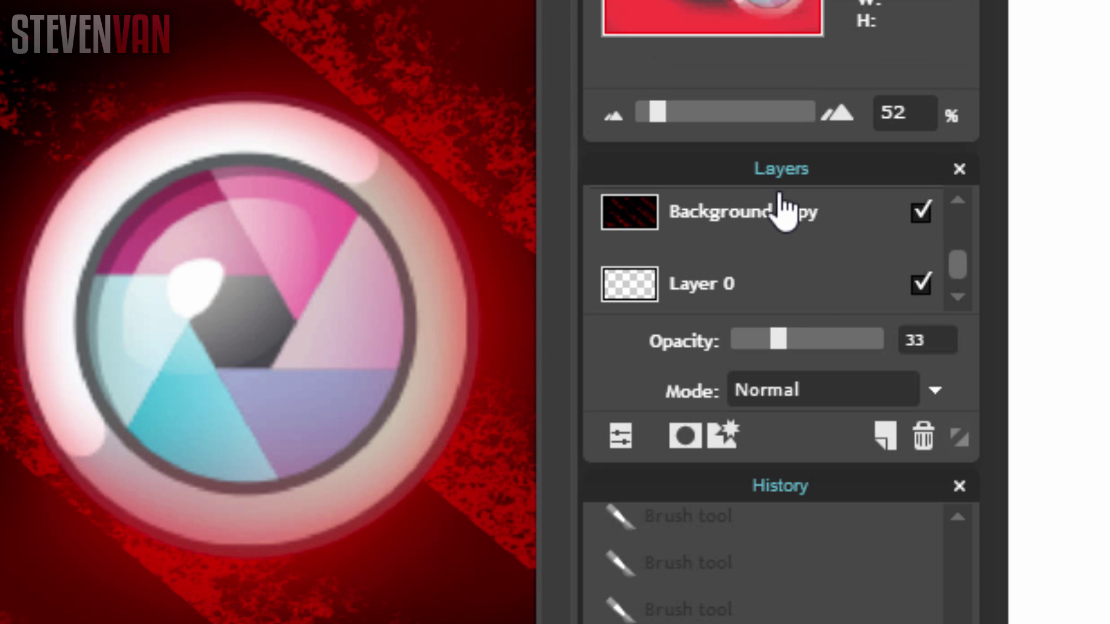
{"action": "left_click_drag", "start_coordinate": [783, 210], "coordinate": [894, 266]}
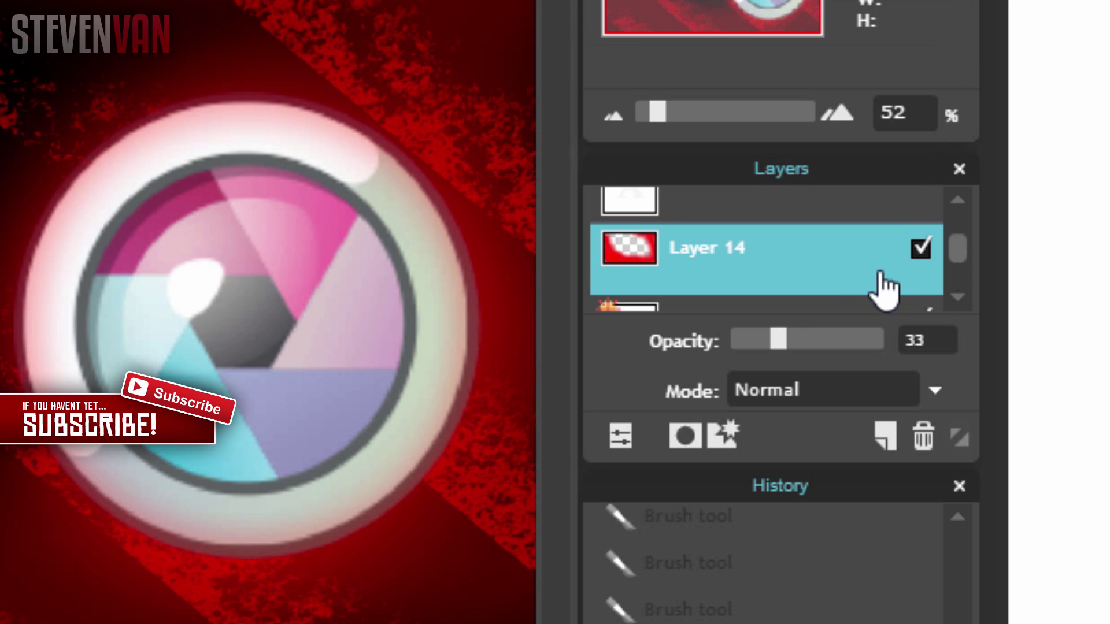
{"action": "scroll", "coordinate": [960, 289], "scroll_direction": "down", "scroll_amount": 2}
{"action": "scroll", "coordinate": [951, 286], "scroll_direction": "up", "scroll_amount": 2}
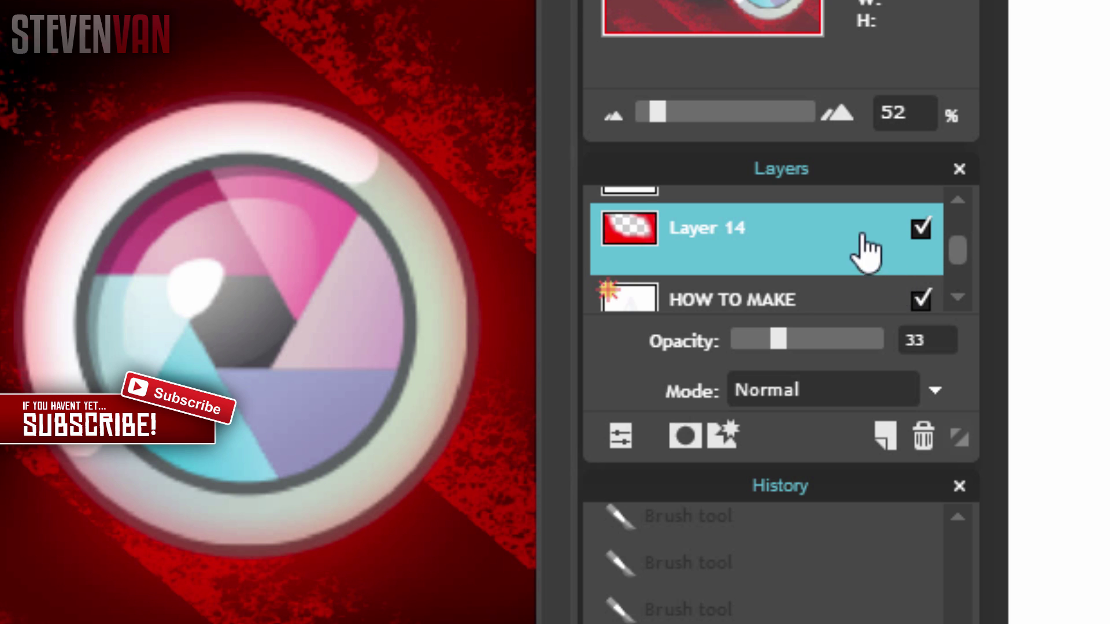
{"action": "left_click_drag", "start_coordinate": [867, 252], "coordinate": [805, 280]}
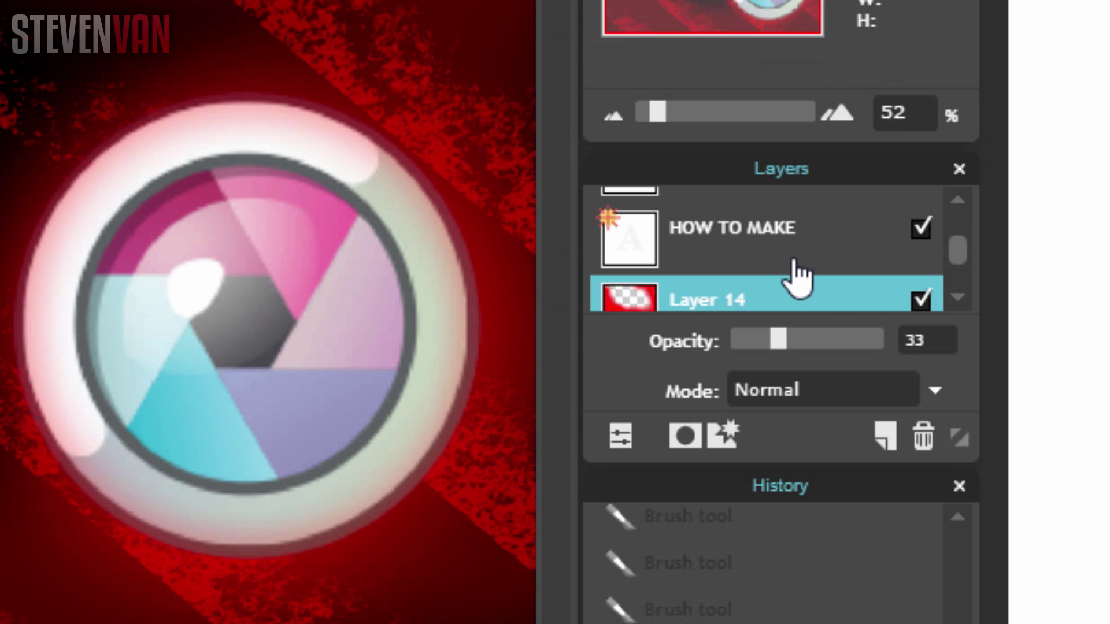
{"action": "scroll", "coordinate": [780, 297], "scroll_direction": "down", "scroll_amount": 2}
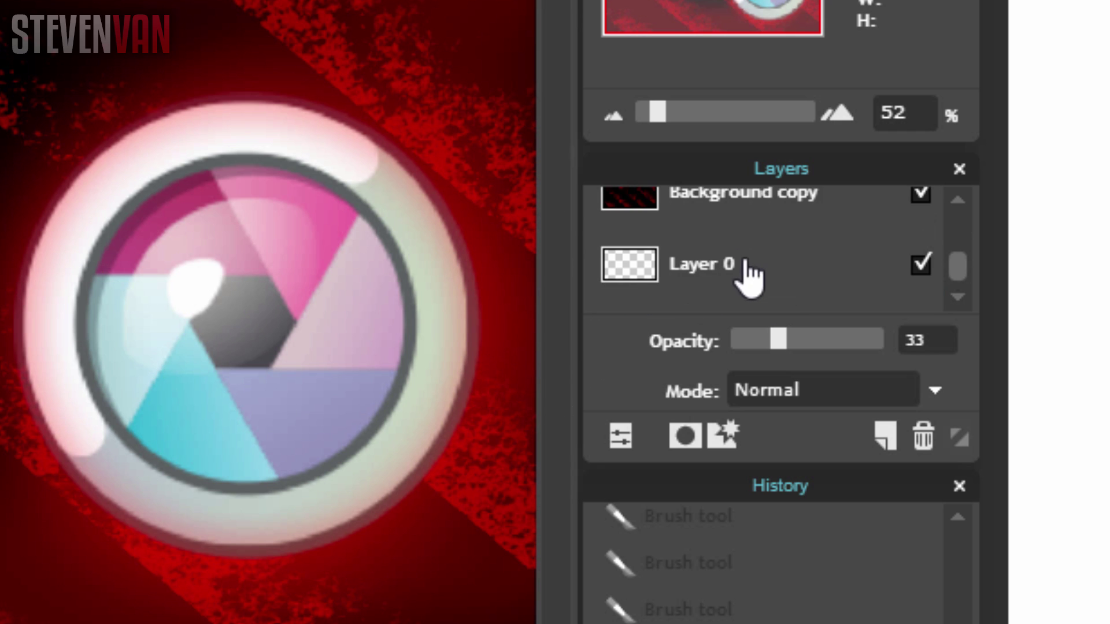
{"action": "scroll", "coordinate": [752, 272], "scroll_direction": "up", "scroll_amount": 3}
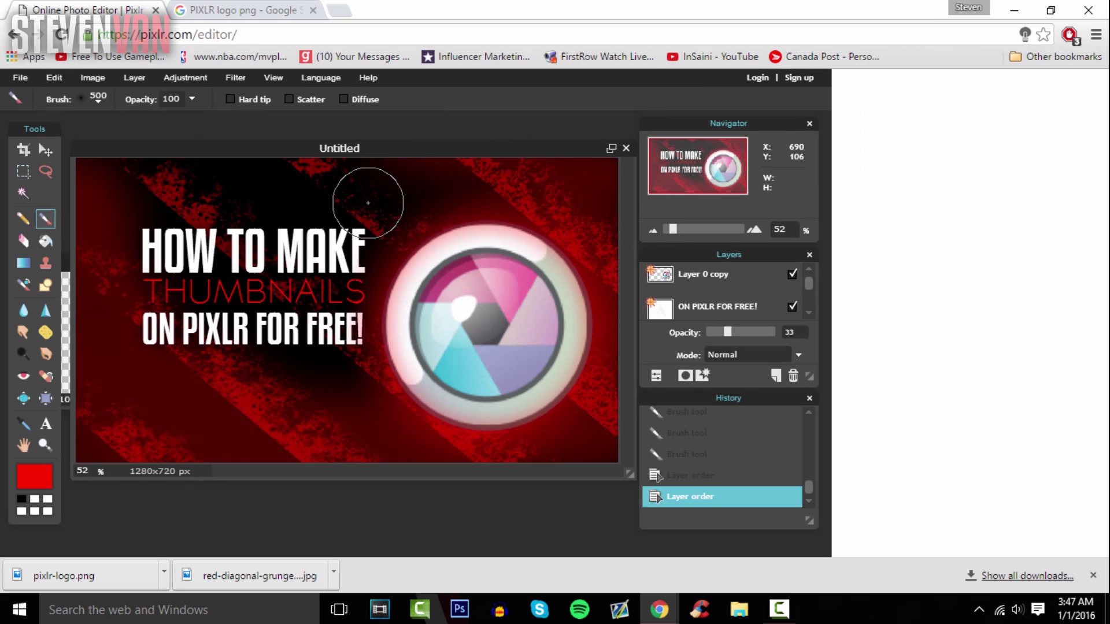
Search Google Images for grunge and paste a grey grunge texture into the thumbnail as a layer behind the title and logo.
{"action": "left_click", "coordinate": [40, 148]}
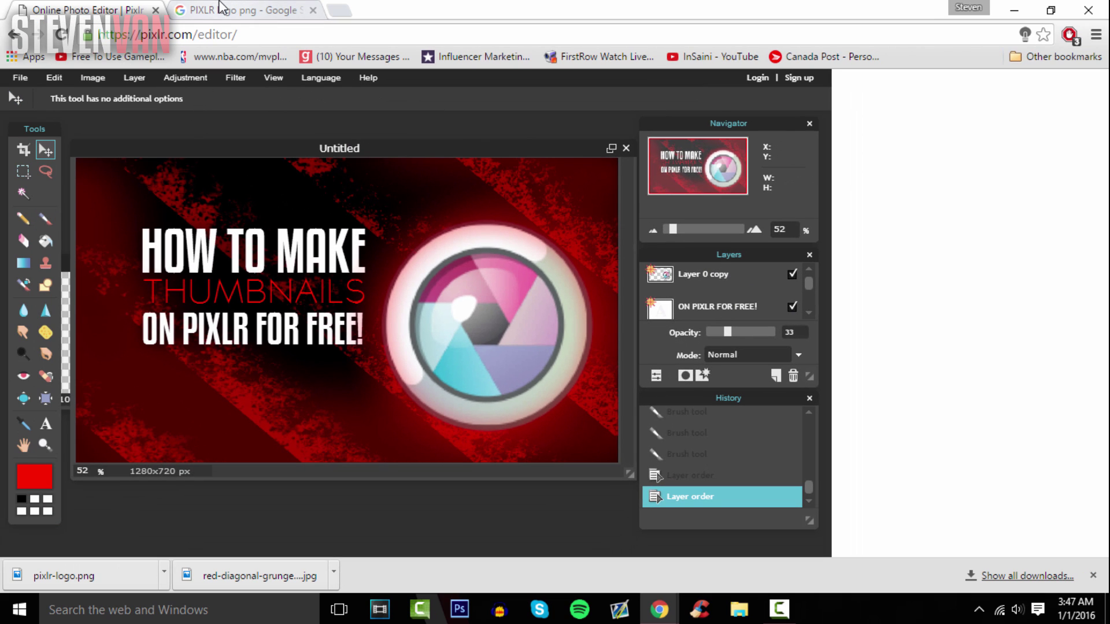
{"action": "left_click", "coordinate": [252, 10]}
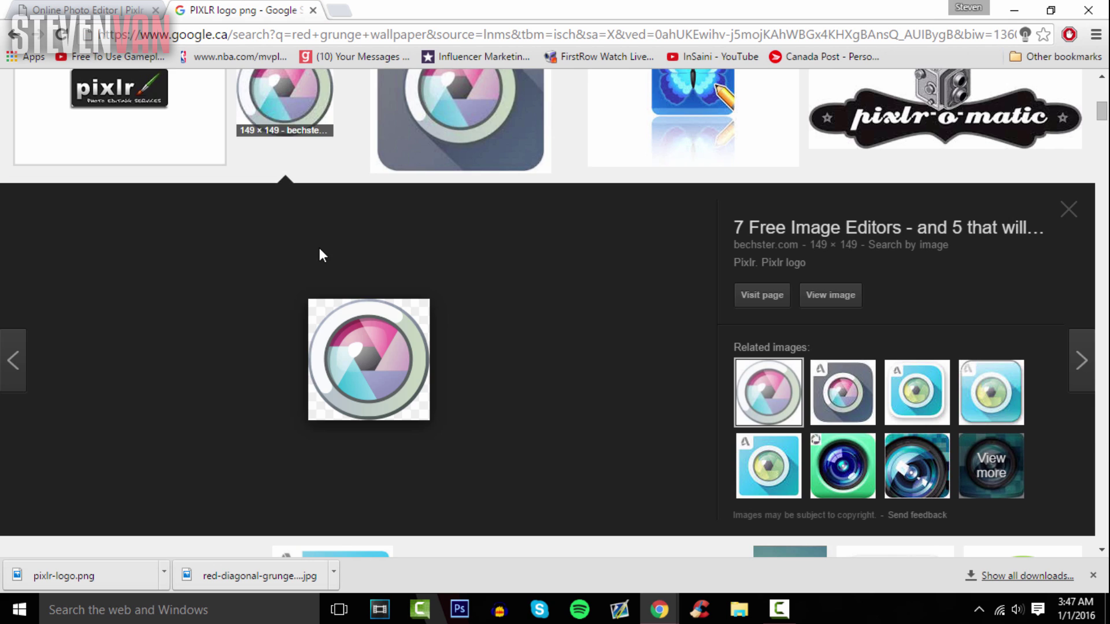
{"action": "left_click", "coordinate": [320, 250]}
{"action": "left_click_drag", "start_coordinate": [270, 93], "coordinate": [49, 135]}
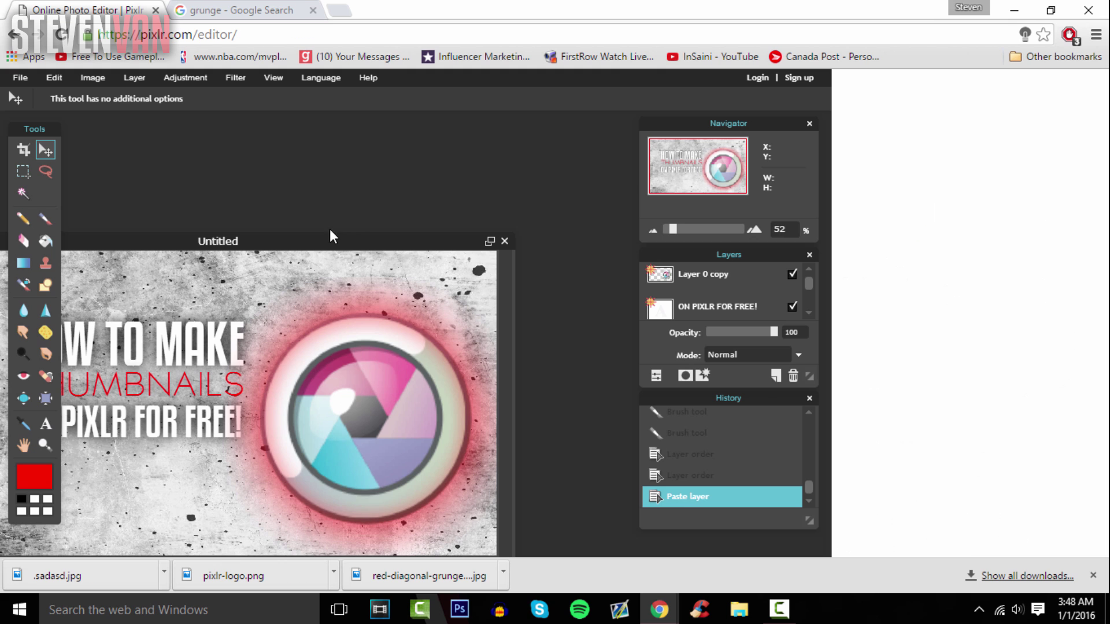
{"action": "left_click_drag", "start_coordinate": [418, 239], "coordinate": [591, 149]}
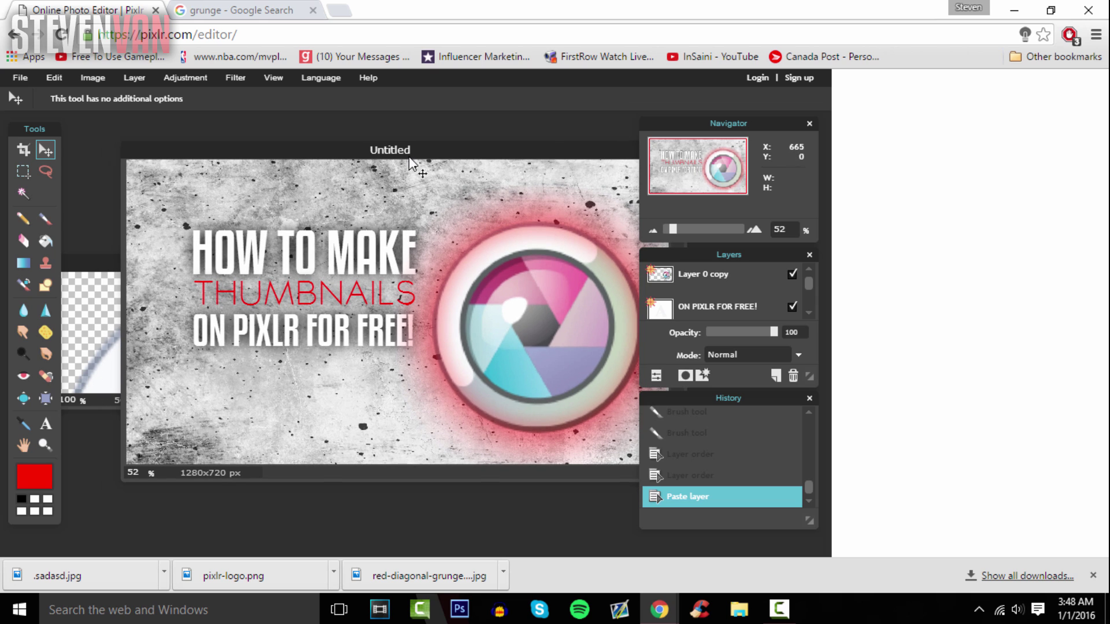
{"action": "left_click_drag", "start_coordinate": [409, 158], "coordinate": [352, 167]}
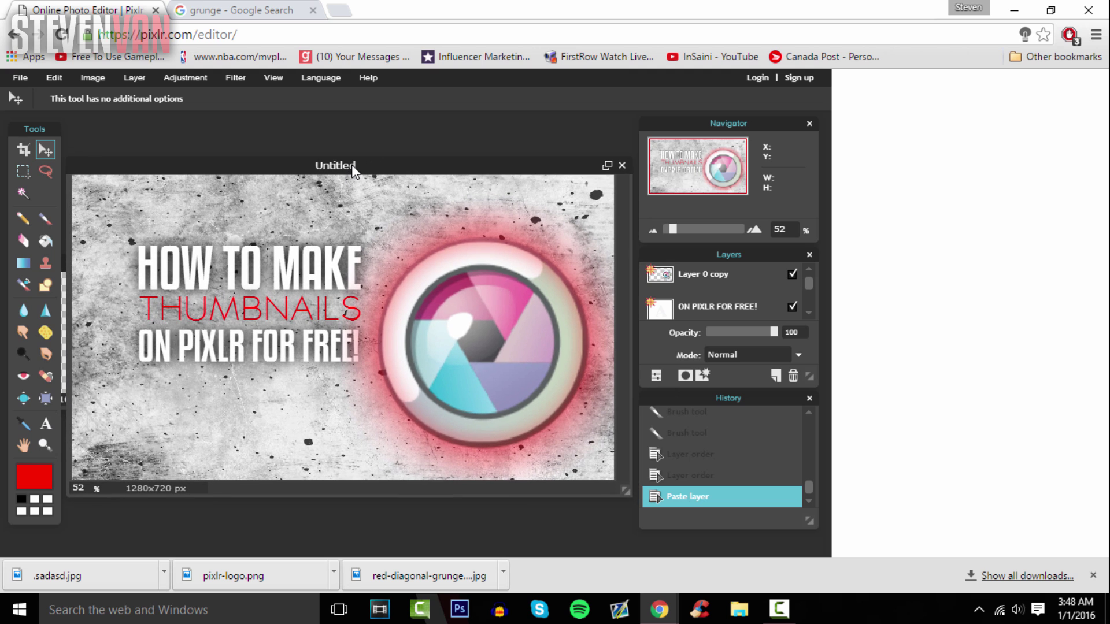